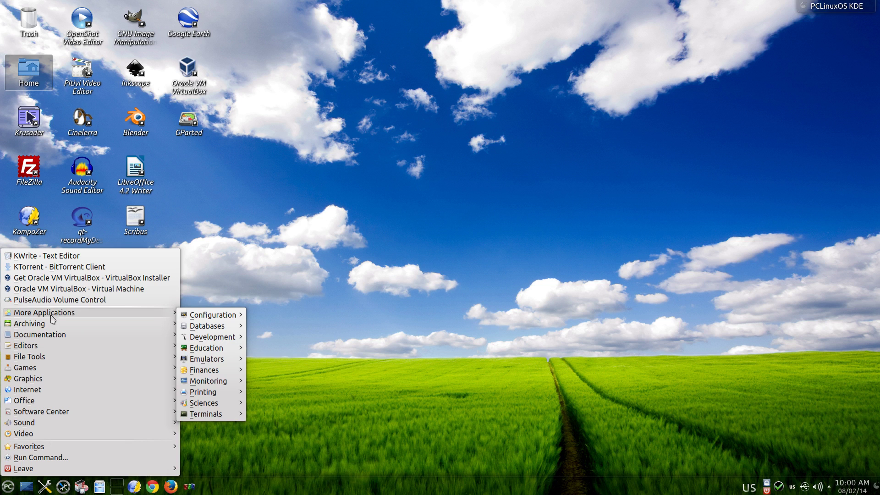
- Browse the application menu's categories and bring up the Run Command launcher, closing it without running anything
mouse_move(189, 319)
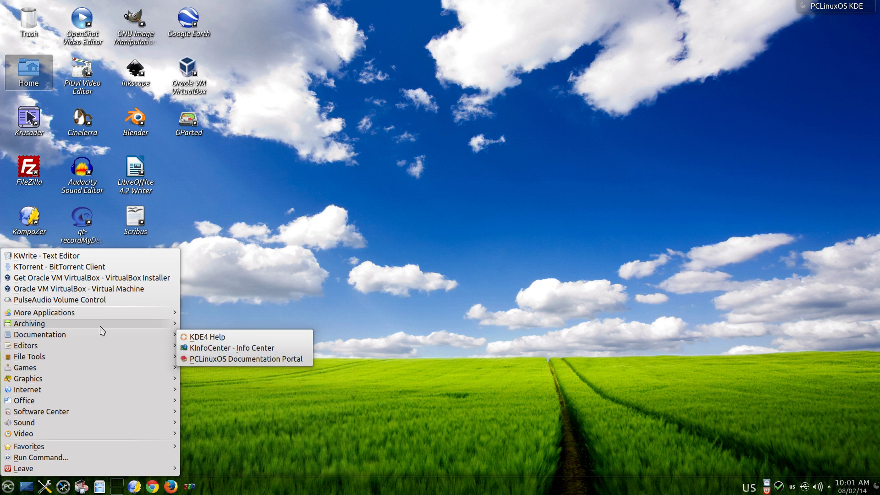
mouse_move(101, 329)
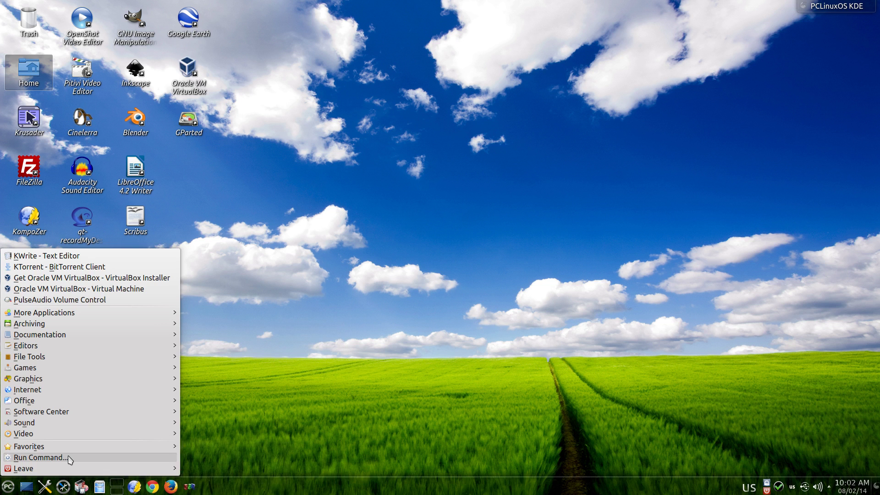
click(69, 458)
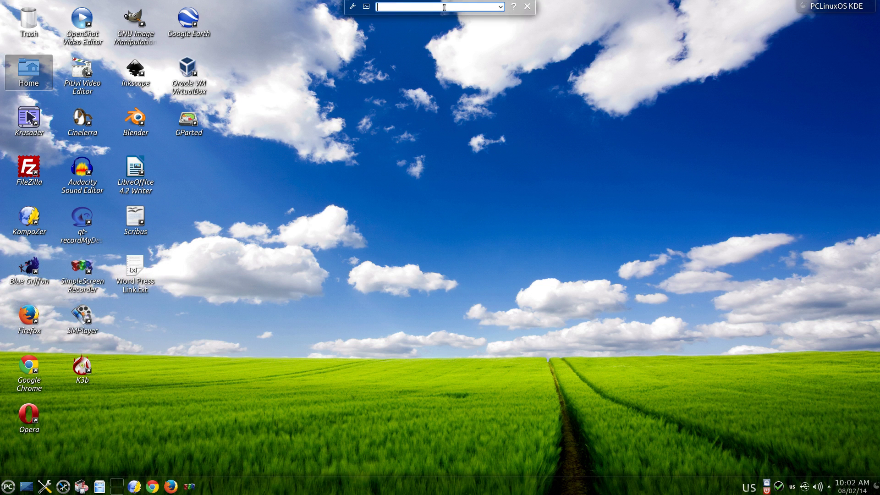
click(527, 6)
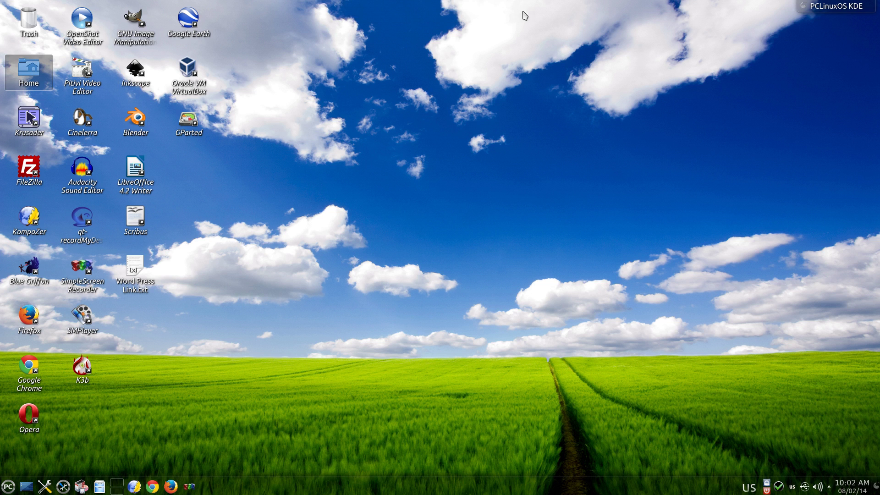
- View the shutdown confirmation and the general logout dialog, cancelling each one
click(10, 489)
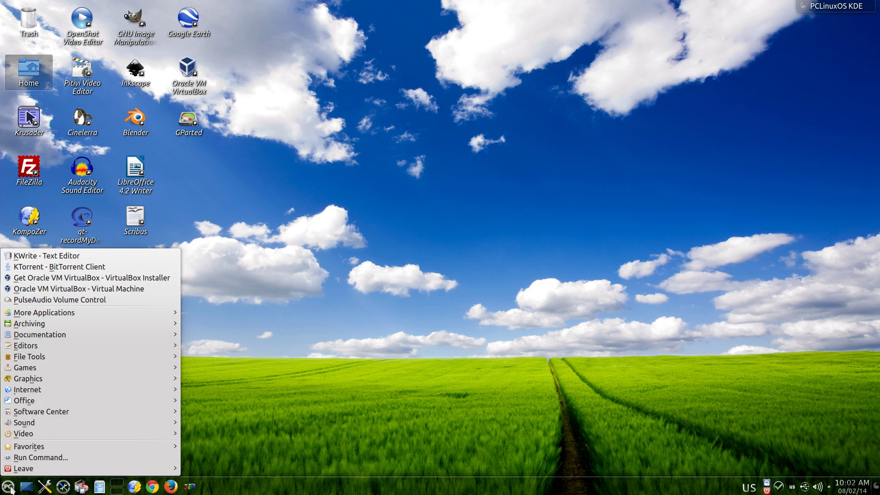
mouse_move(22, 470)
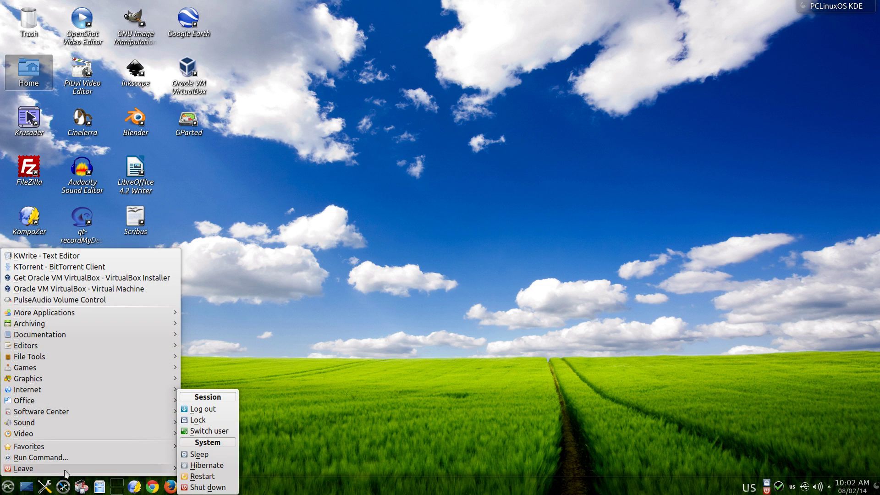
click(205, 487)
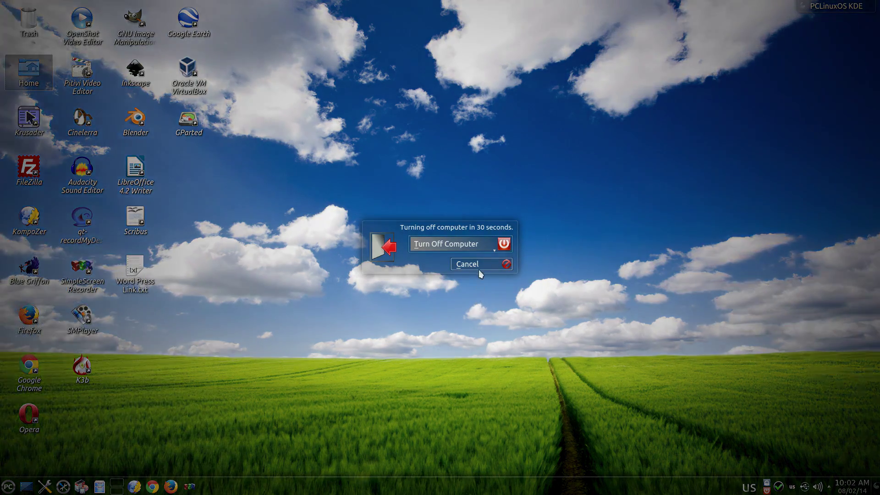
click(479, 264)
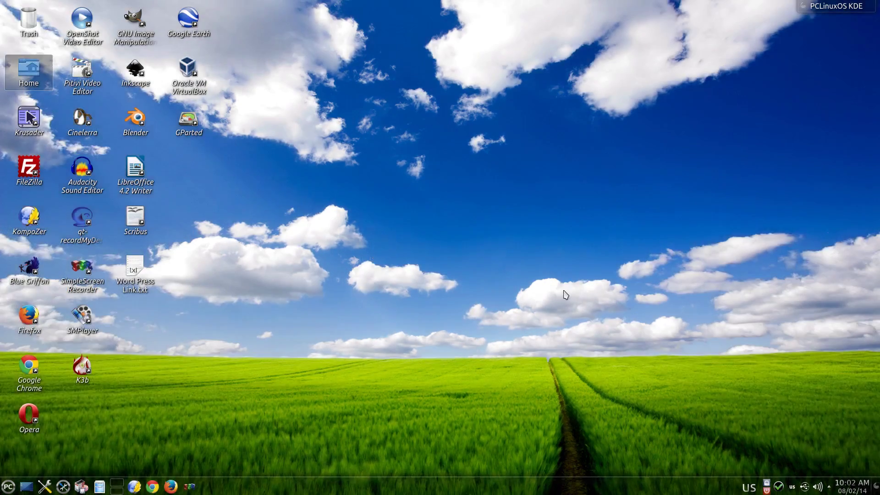
click(766, 491)
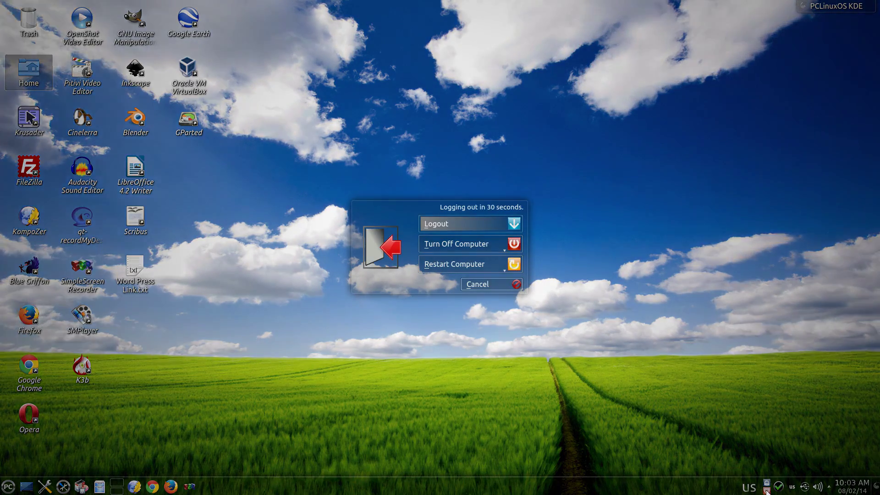
click(484, 286)
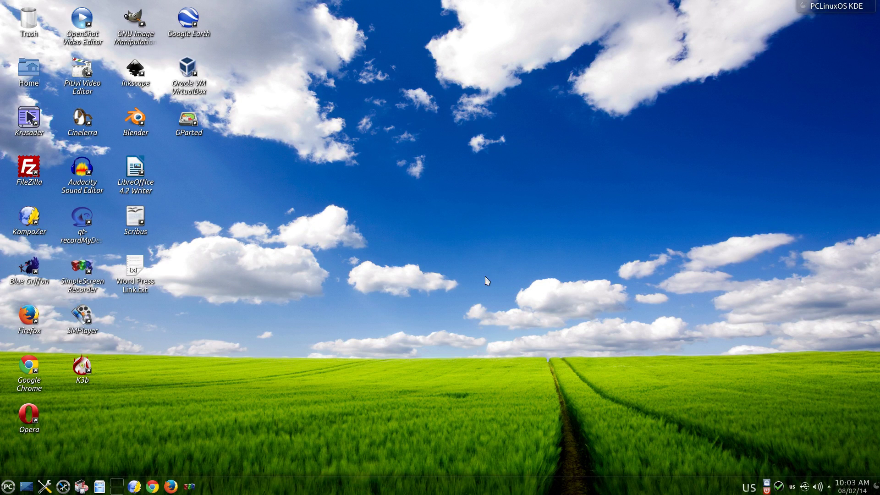
- Open the desktop's folder settings and apply the 37590-greenz2 image as wallpaper
right_click(378, 175)
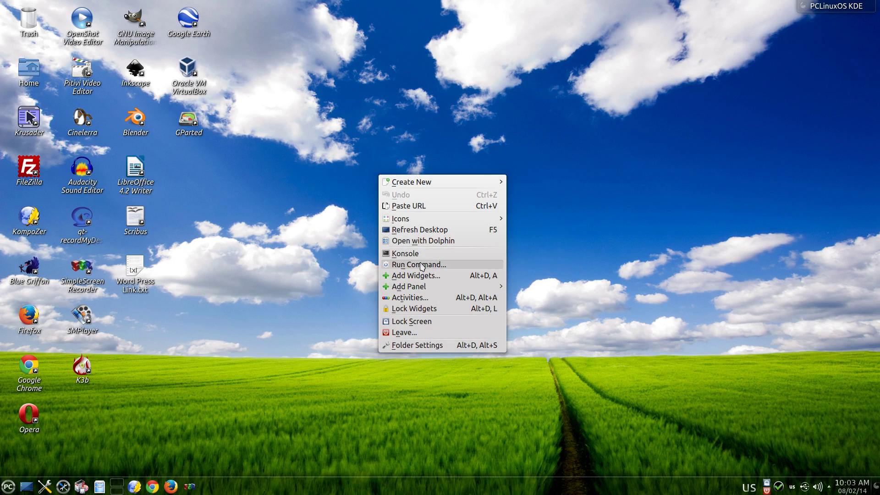
click(414, 346)
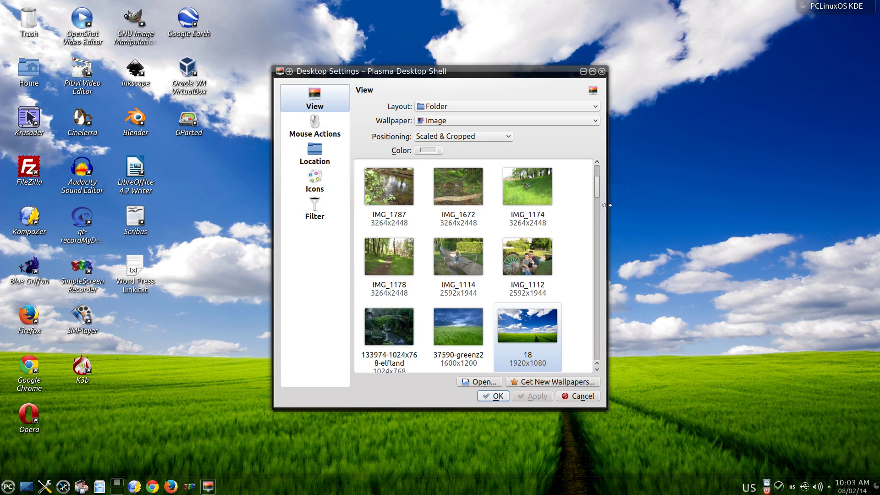
scroll(600, 193, down, 1)
scroll(599, 191, down, 5)
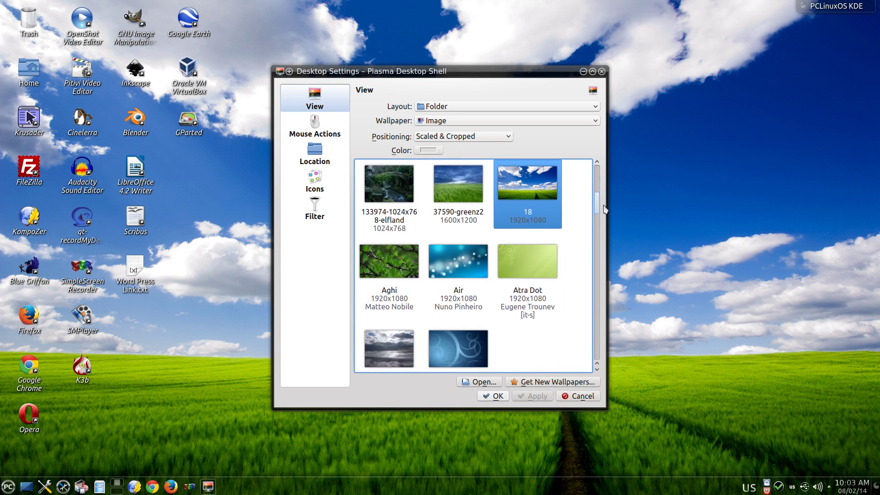
scroll(604, 206, up, 5)
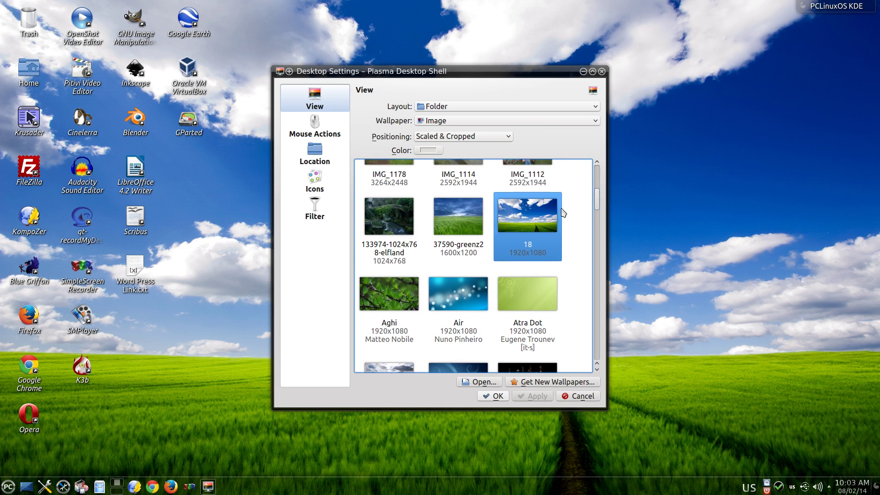
click(474, 220)
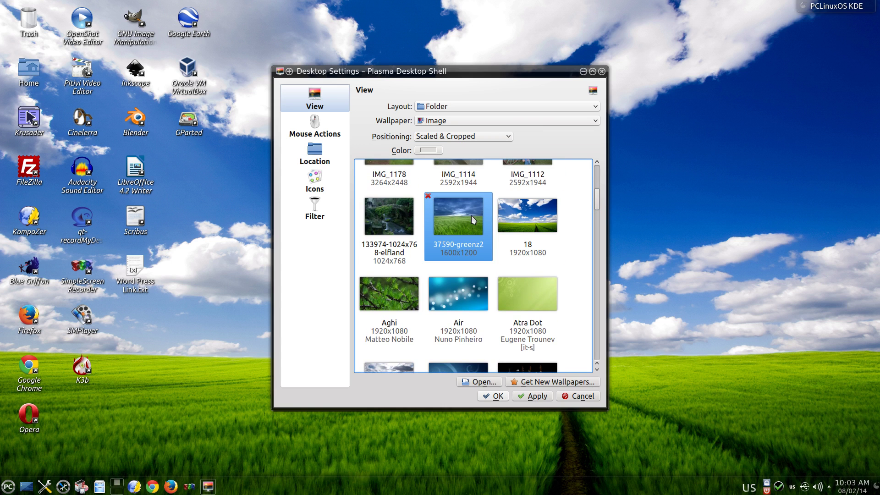
click(531, 397)
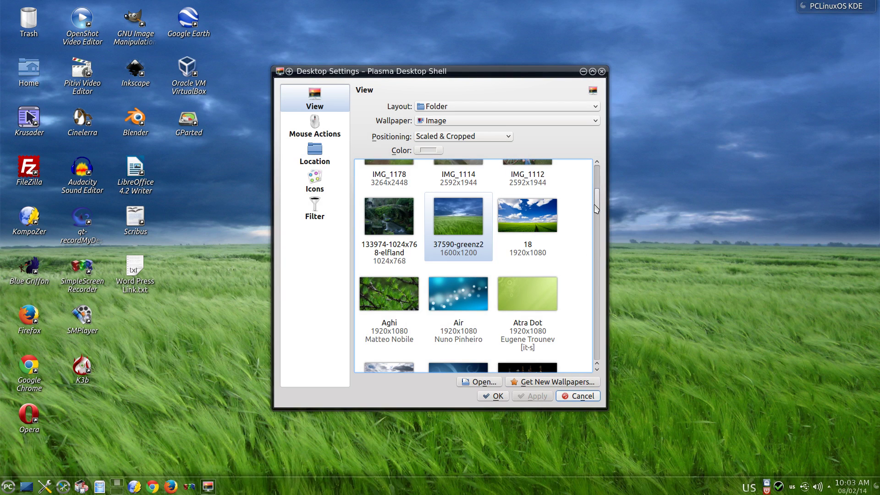
- Switch the desktop wallpaper back to the image named 18 and apply it
click(549, 211)
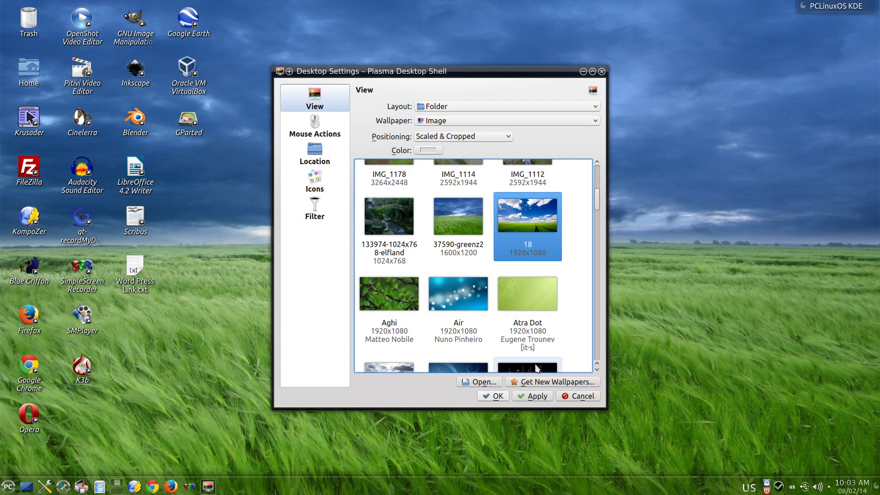
click(537, 397)
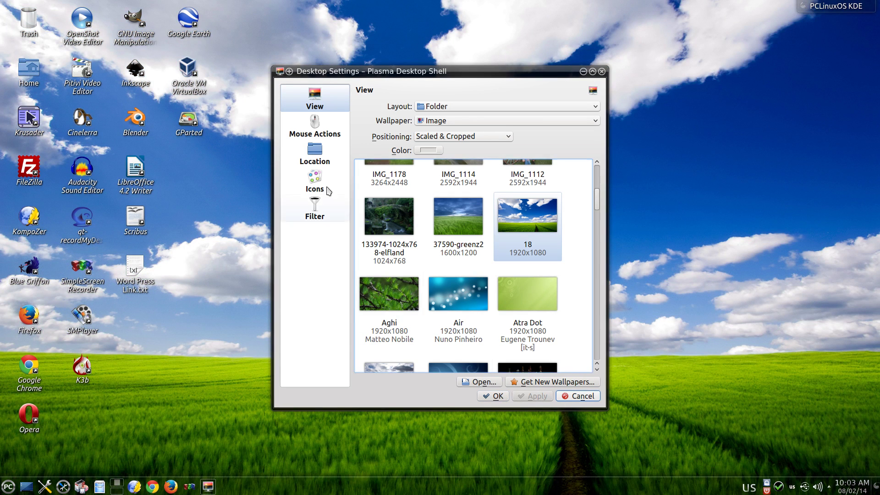
- Review the desktop's Mouse Actions, Location, Icons and Filter settings and close the settings dialog
click(316, 135)
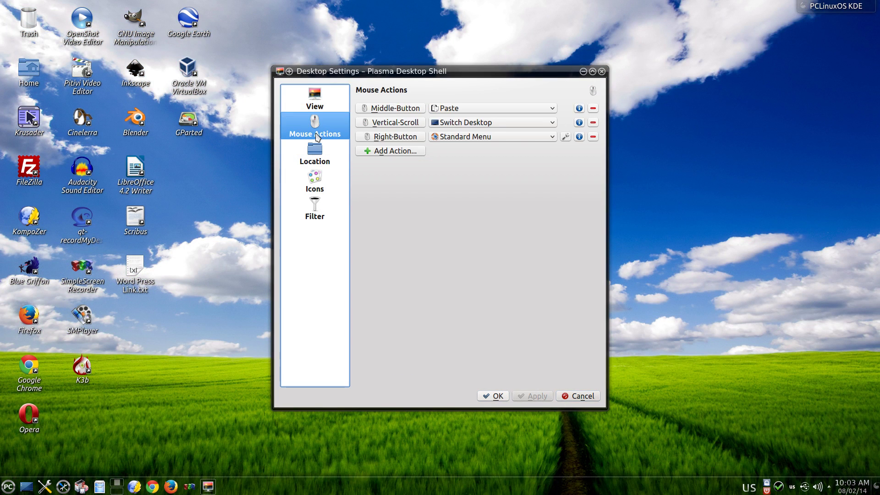
click(316, 151)
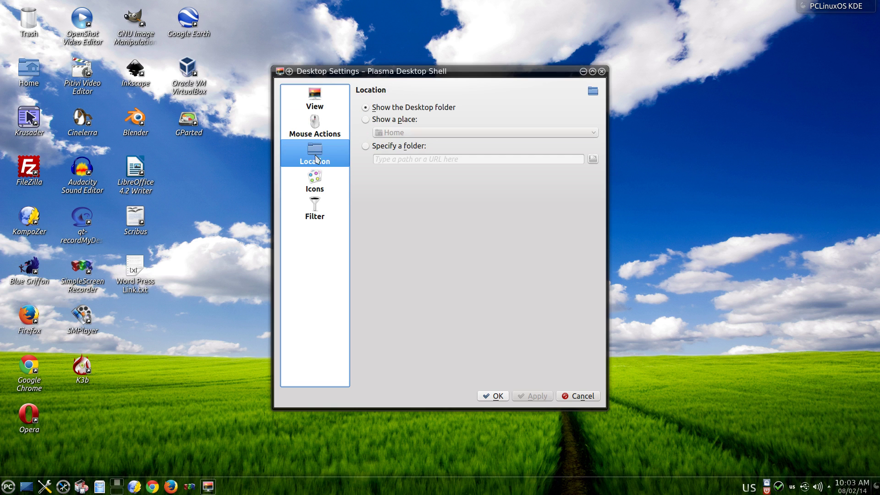
click(316, 177)
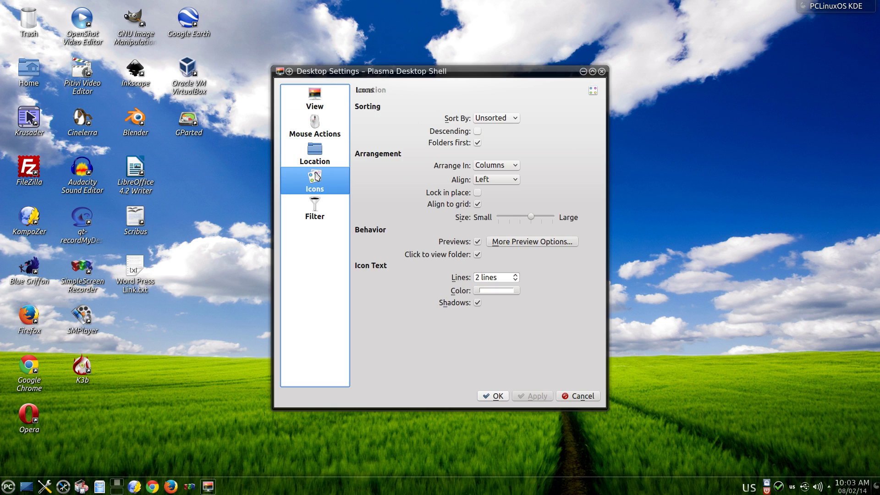
click(318, 204)
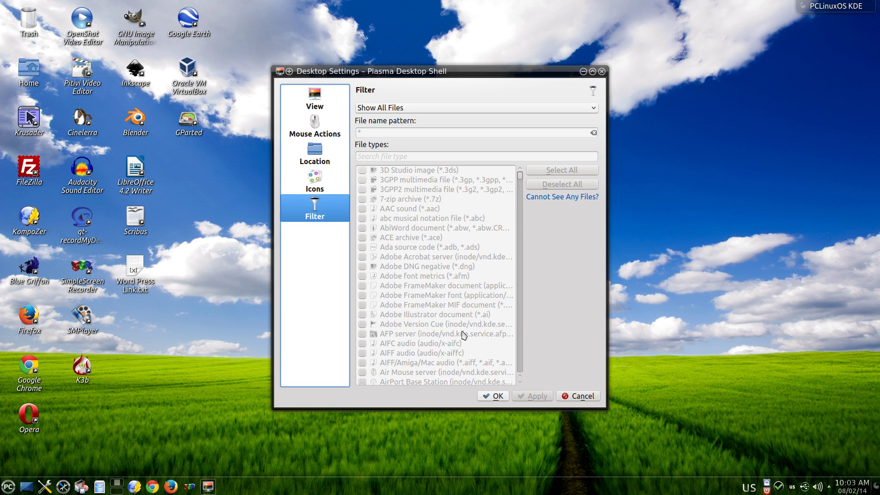
click(489, 395)
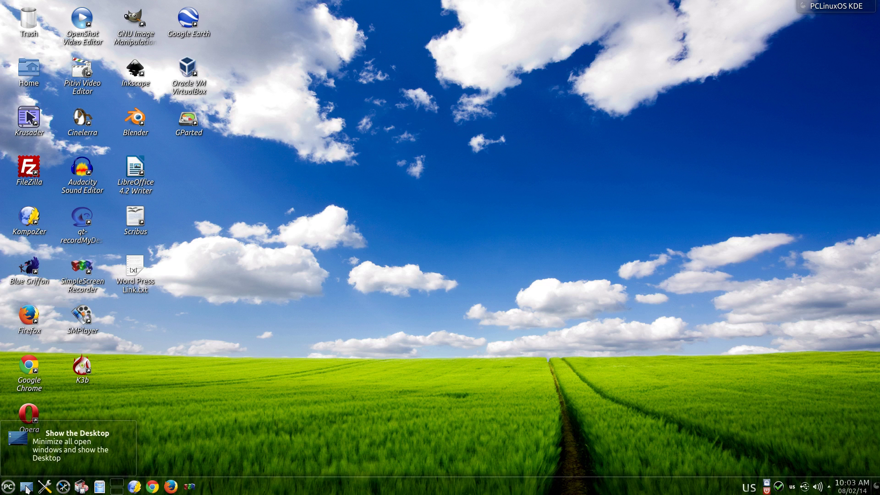
- Open System Settings, review the Application Appearance pages from Style through Emoticons, and return to the overview
click(45, 487)
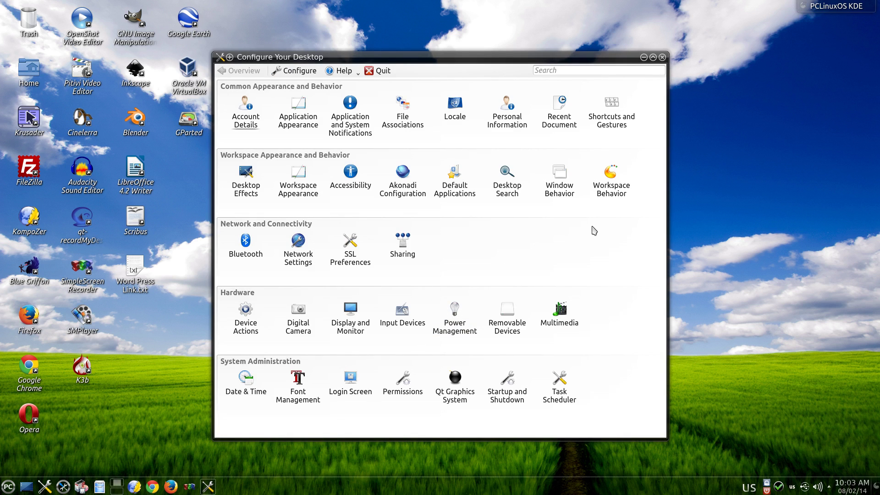
click(310, 119)
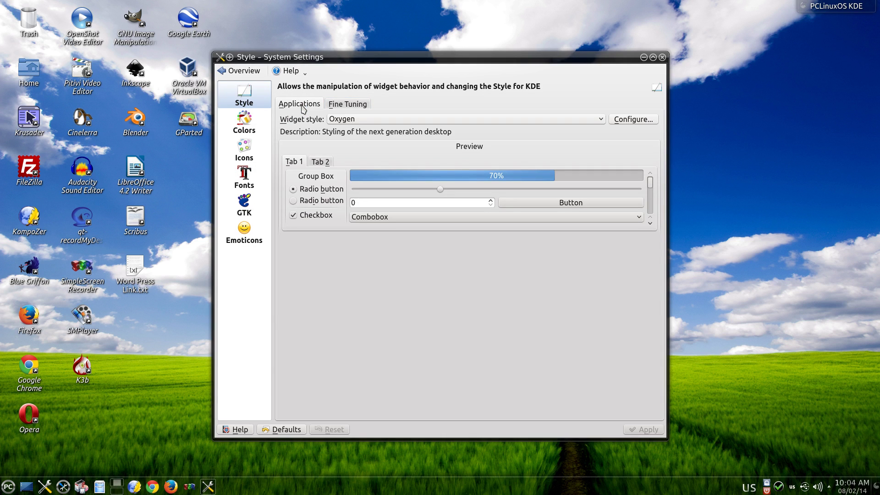
click(247, 125)
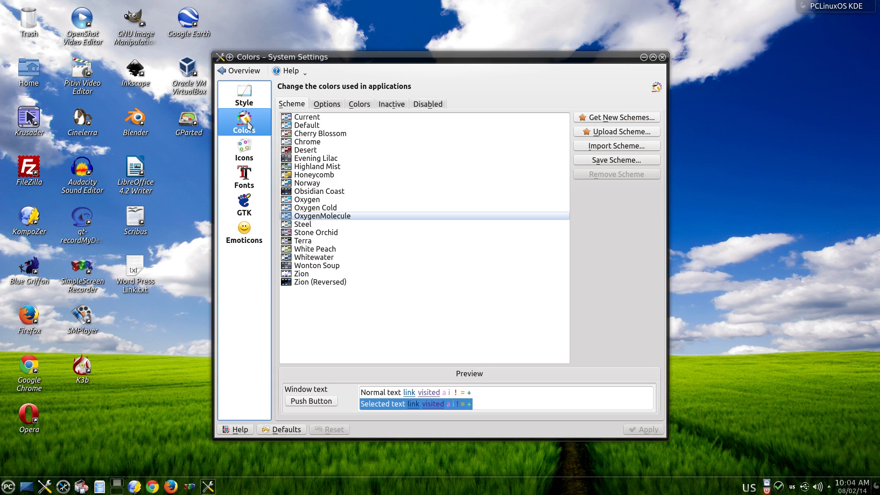
click(246, 150)
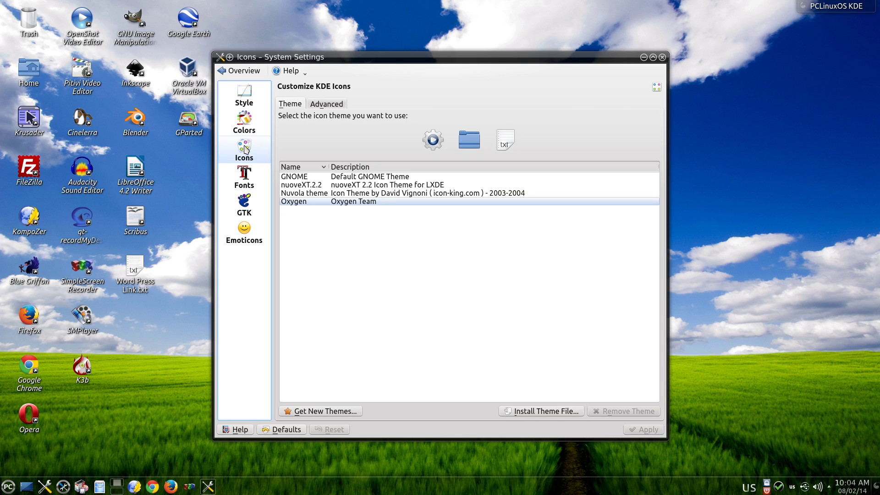
click(244, 179)
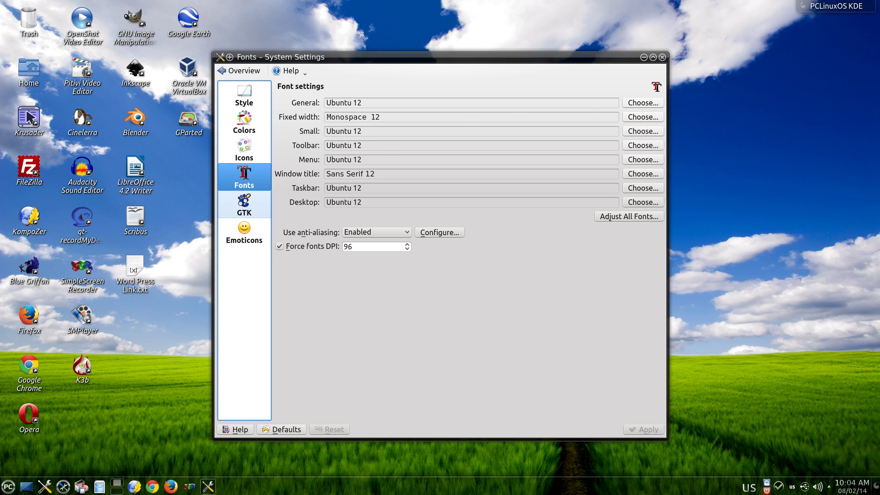
click(244, 206)
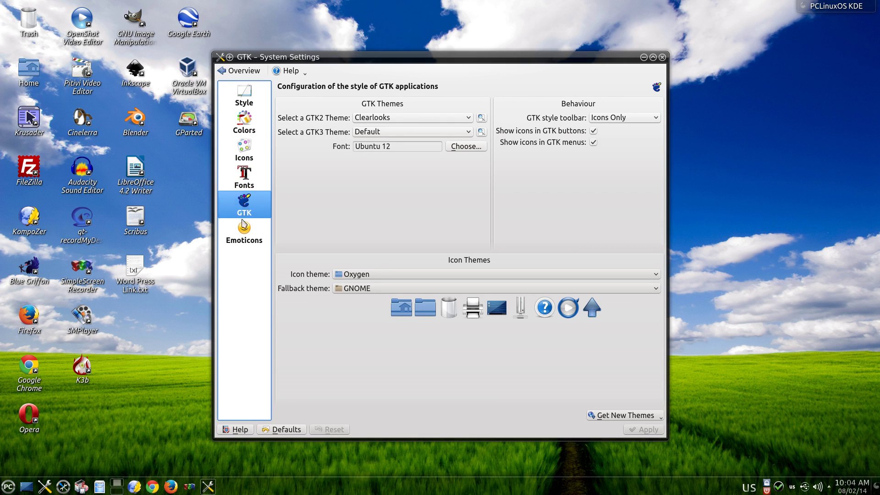
click(244, 231)
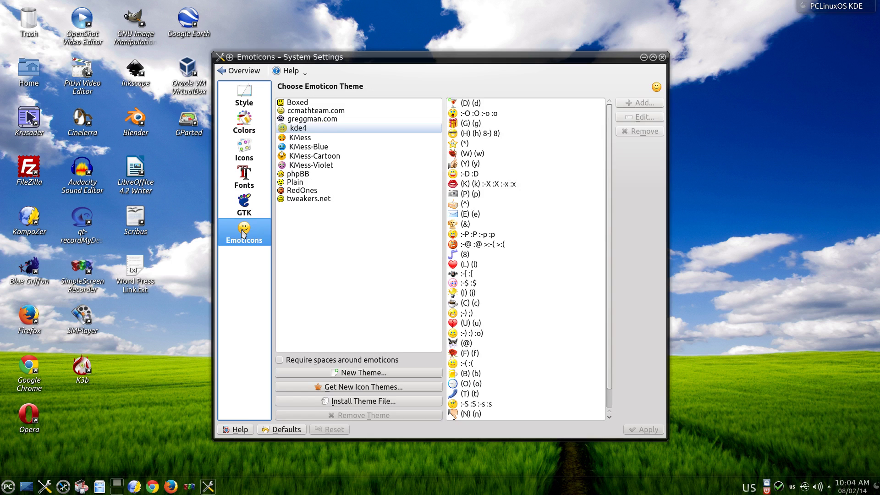
click(247, 98)
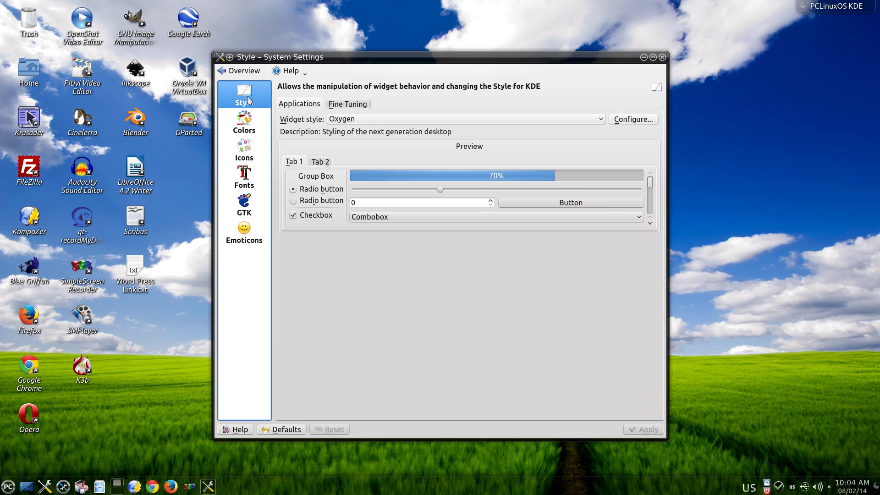
click(245, 71)
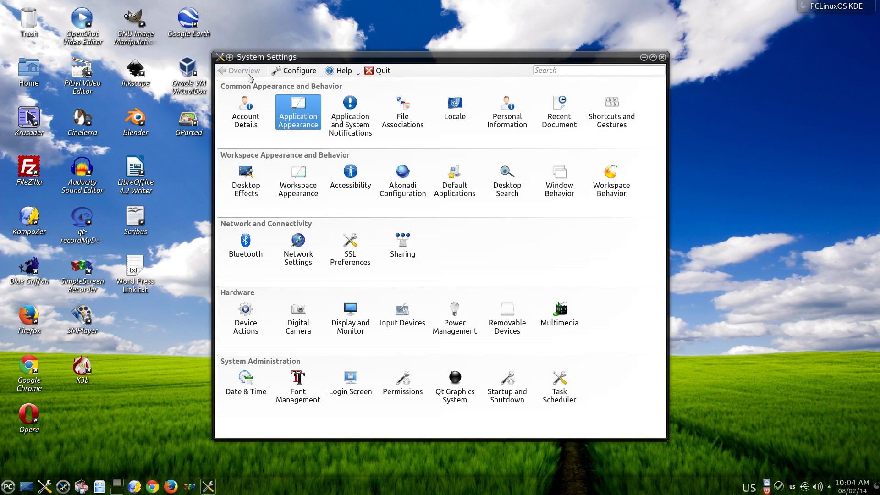
- Review the Application and System Notifications settings, including System Bell and Launch Feedback
click(354, 108)
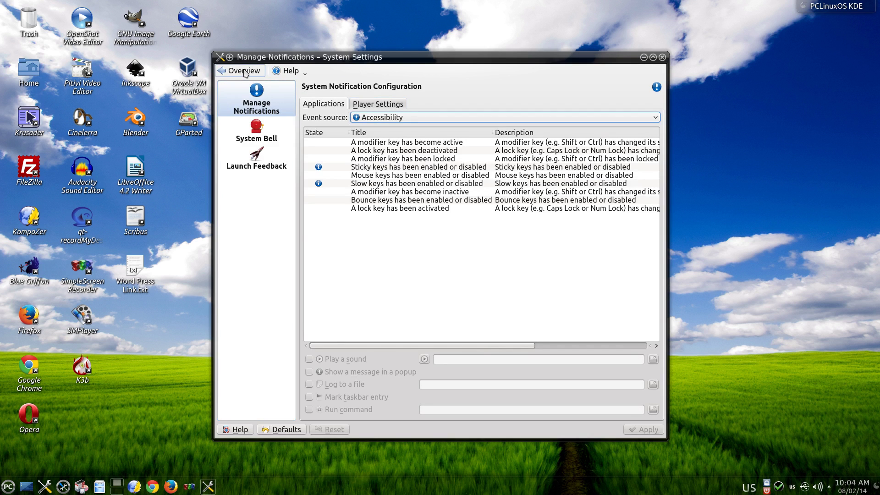
click(257, 128)
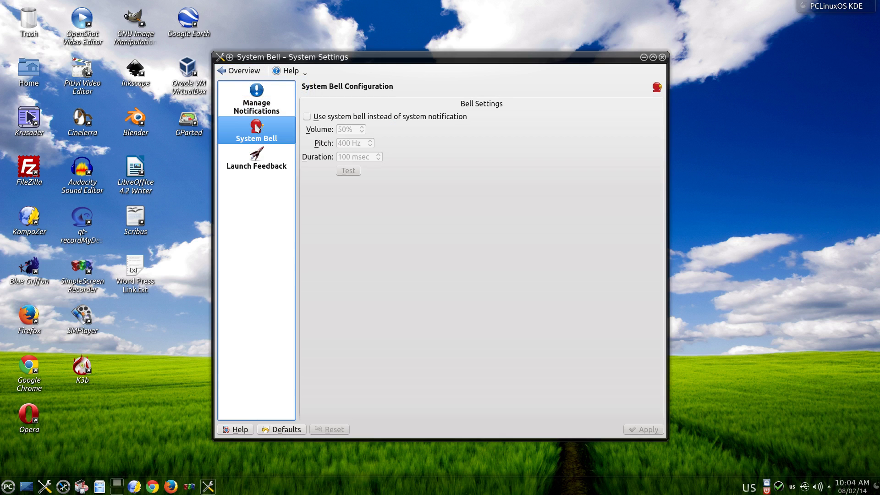
click(257, 156)
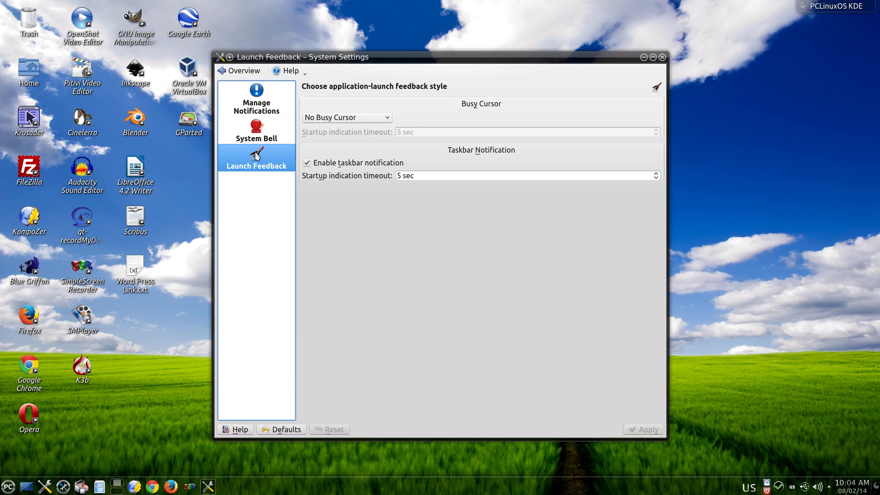
- Open the File Associations settings and review the audio types AMR and mpeg
click(234, 73)
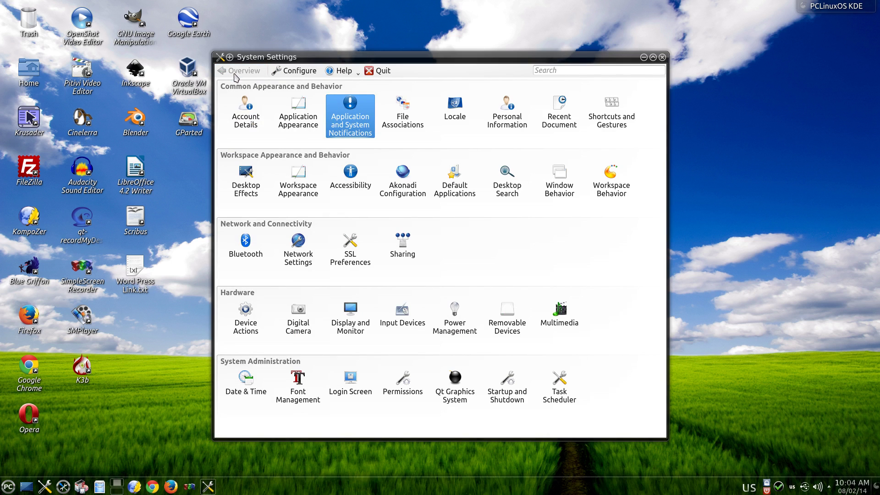
click(404, 108)
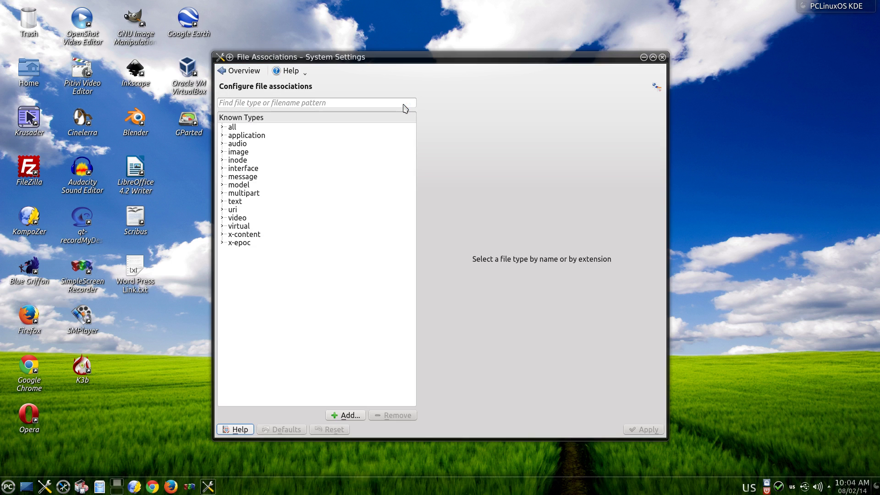
click(230, 145)
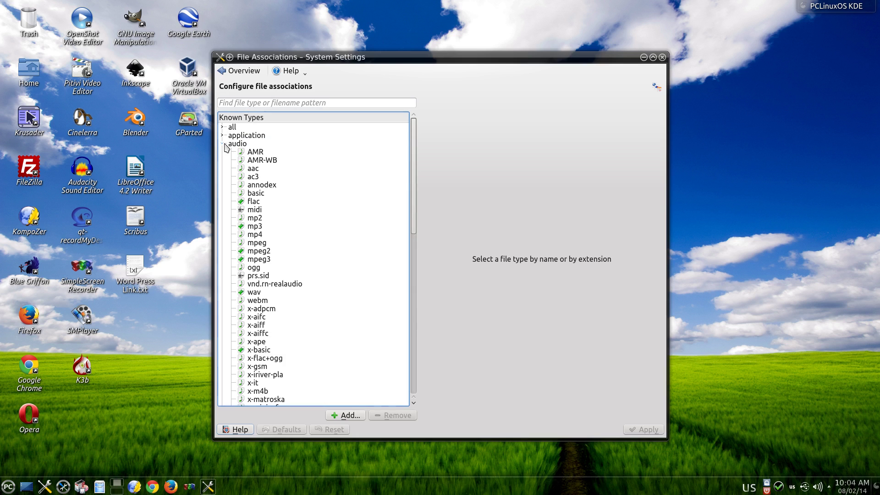
click(252, 151)
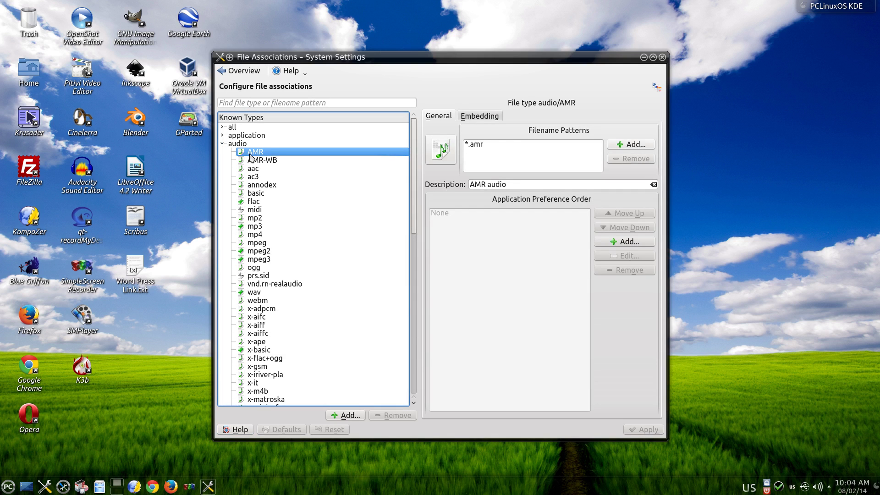
drag(252, 158, 257, 242)
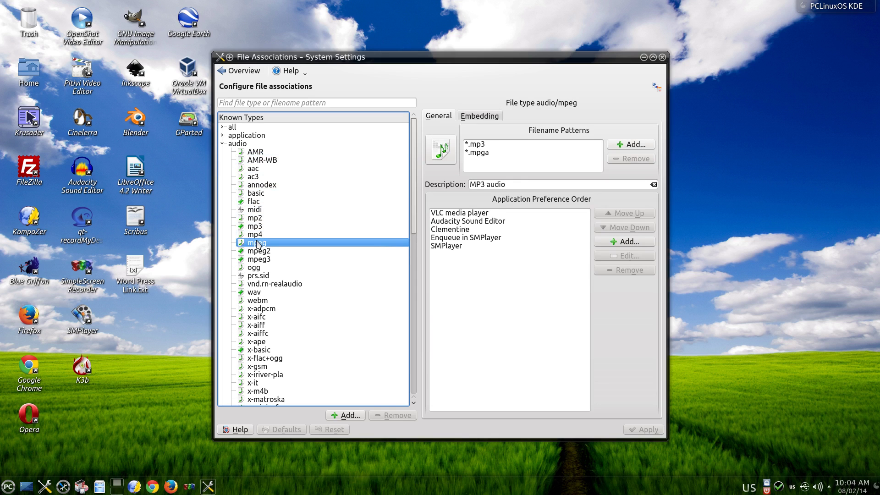
- Move VLC media player down and back up in the mpeg application preference order, apply, and return to the overview
click(457, 214)
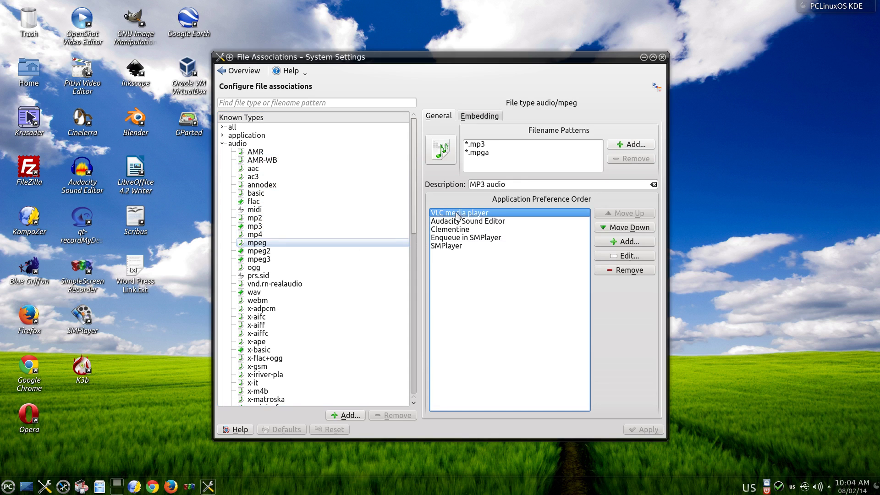
click(615, 229)
click(617, 216)
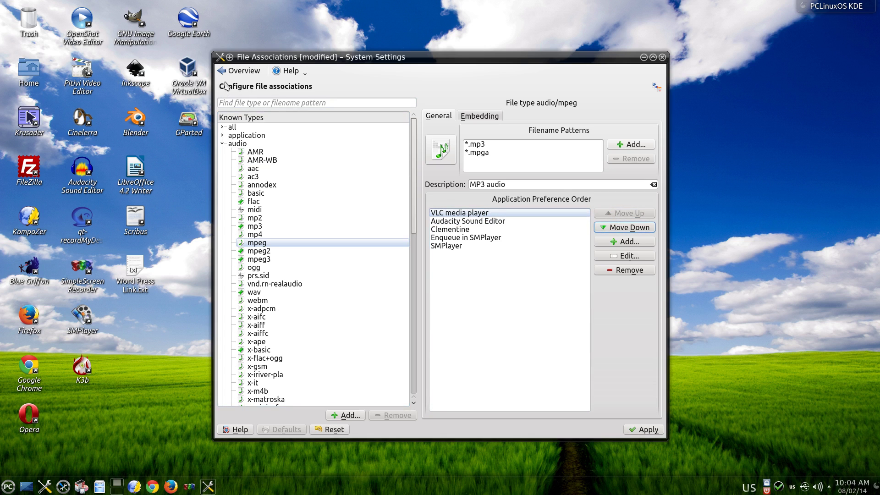
click(629, 426)
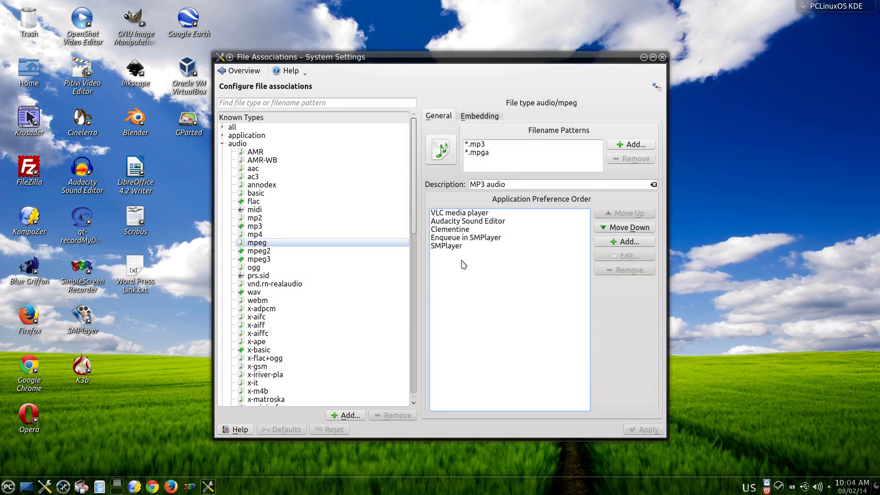
click(234, 73)
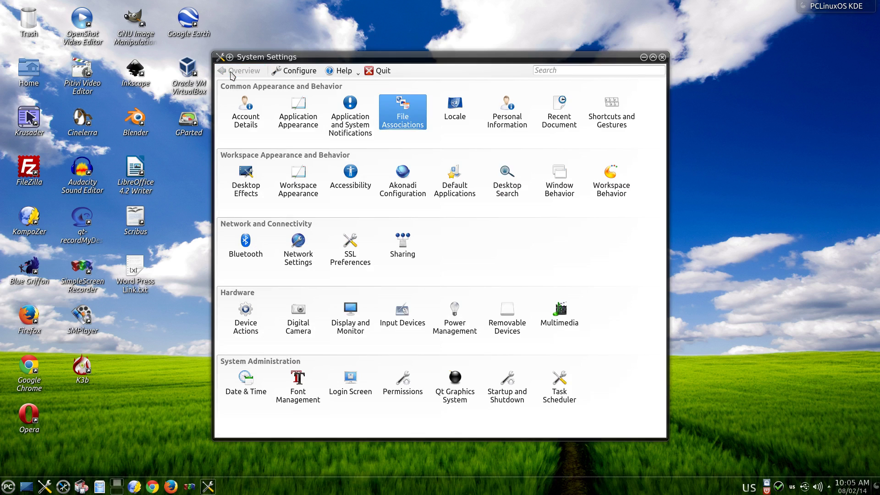
- Review the Locale settings from Country through Other, plus the Spell Checker page, and return to the overview
click(458, 112)
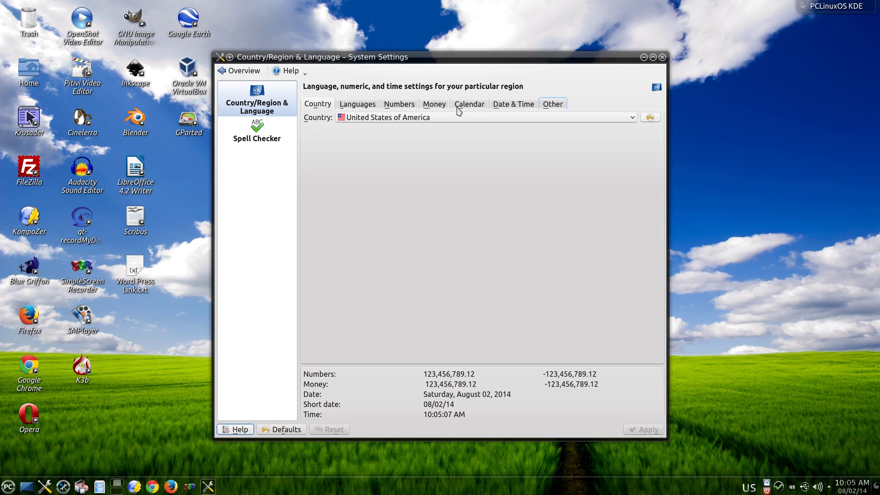
click(467, 118)
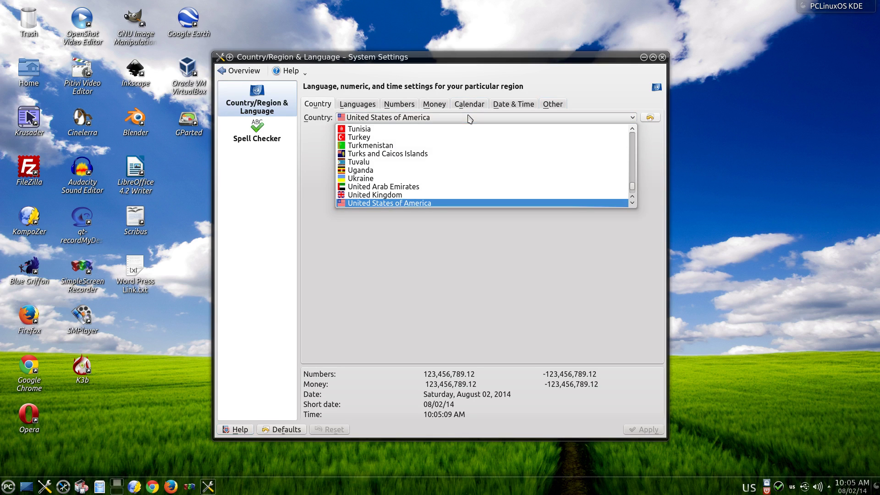
click(470, 118)
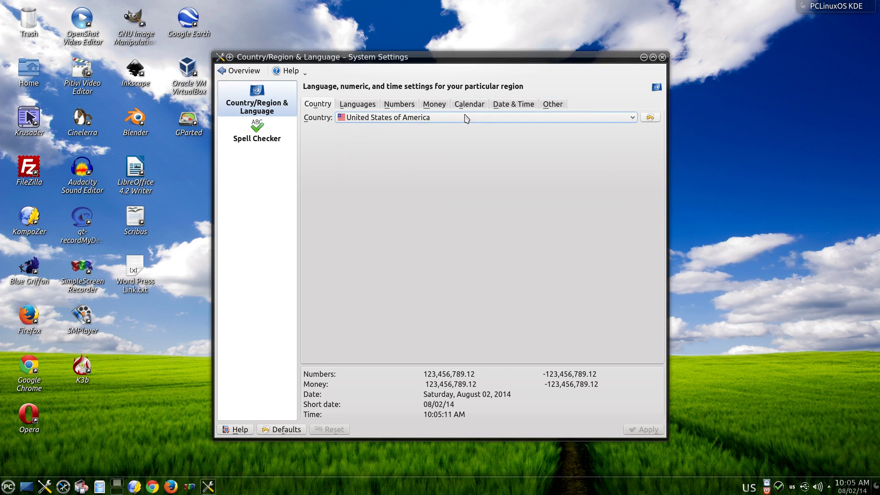
click(360, 106)
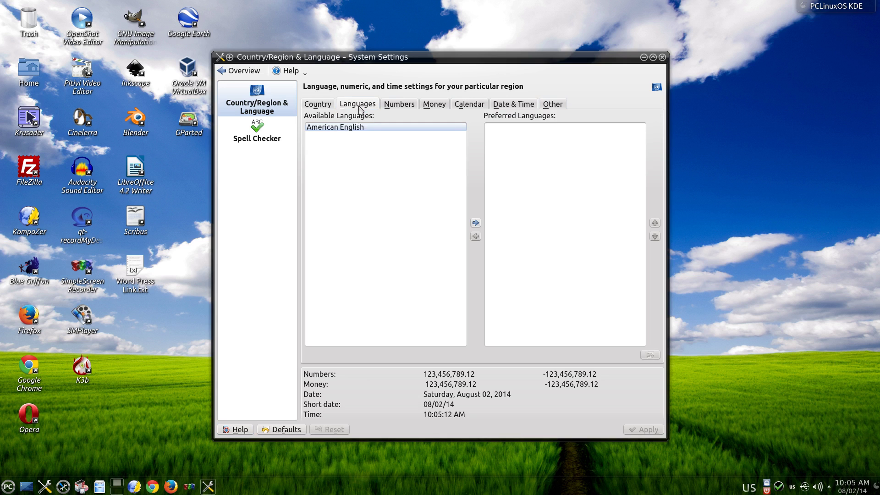
click(394, 107)
click(434, 105)
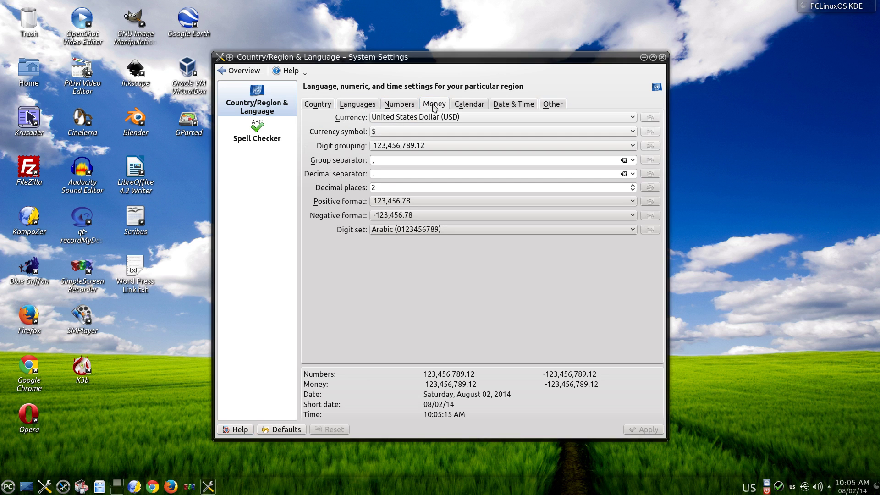
click(465, 107)
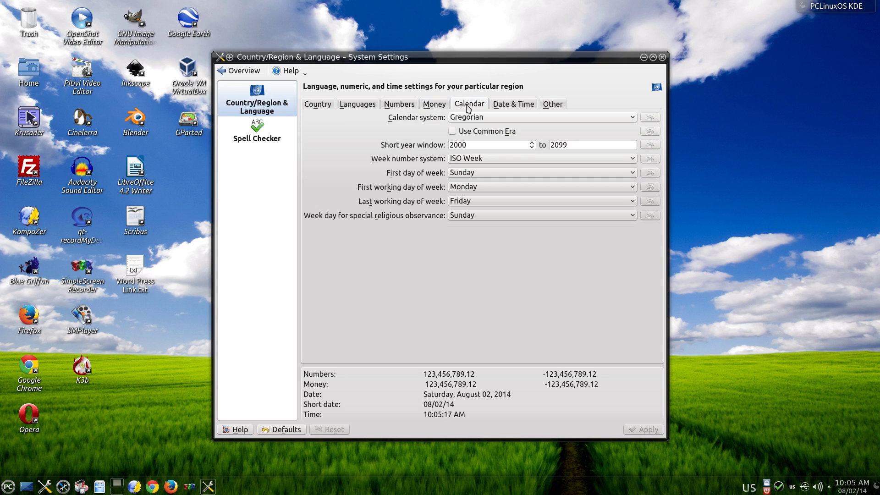
click(504, 107)
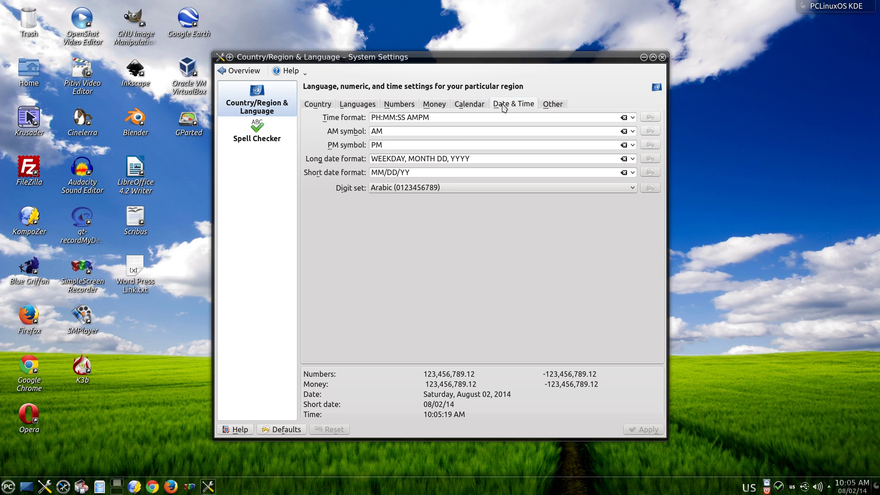
click(546, 108)
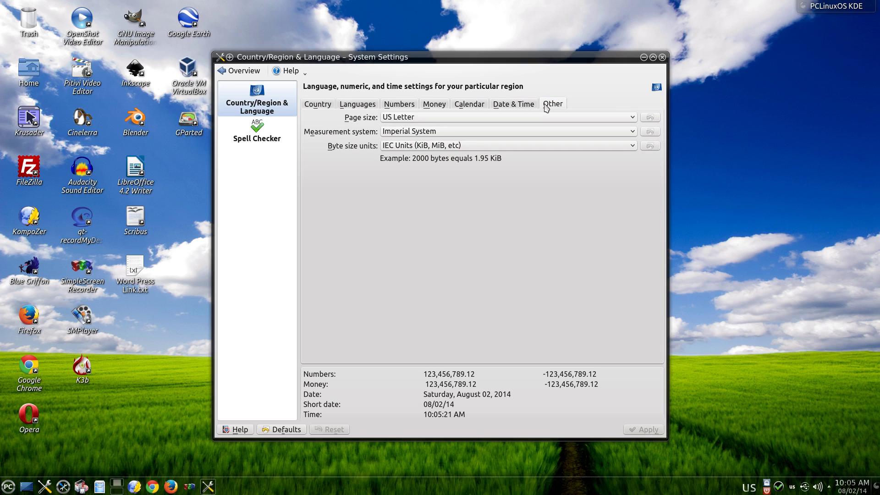
click(321, 107)
click(257, 127)
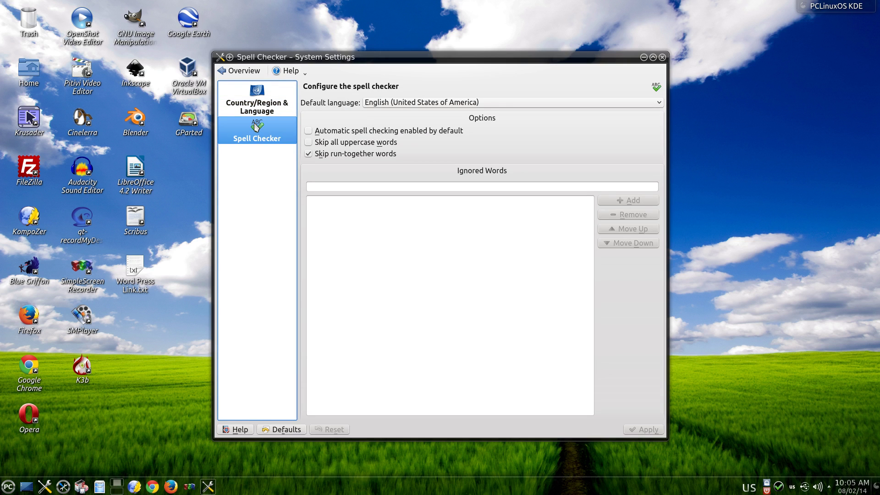
click(242, 71)
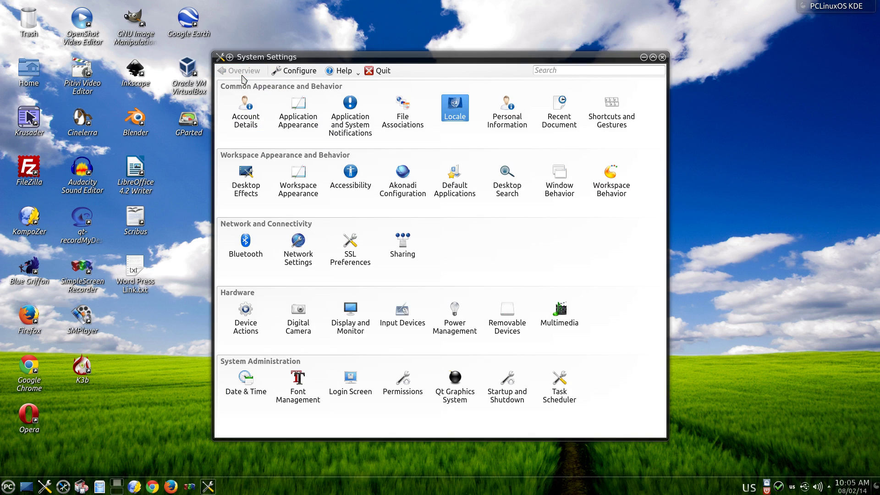
- Review the Personal Information and Recent Document settings, discarding the trial change to the recent document entry number
click(514, 115)
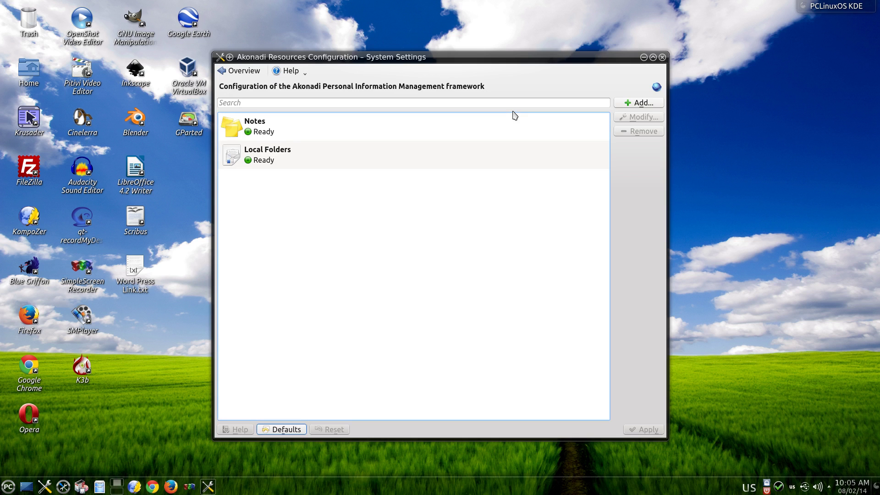
click(241, 71)
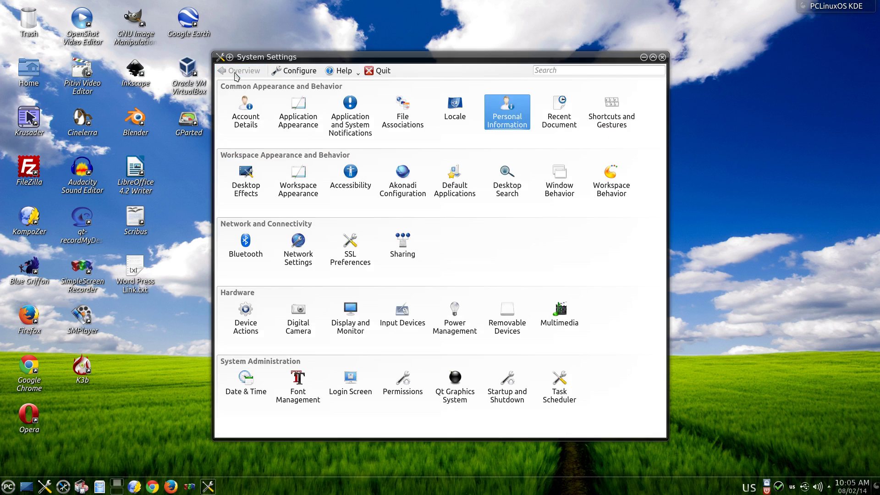
click(571, 123)
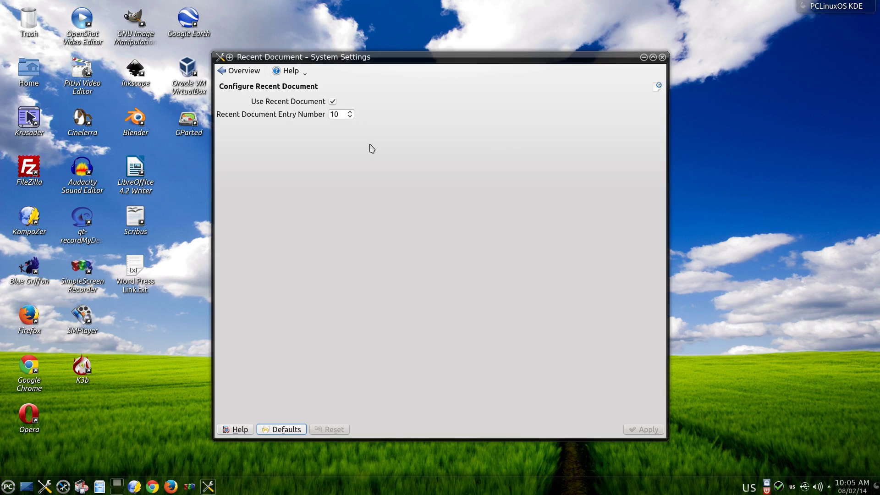
click(350, 117)
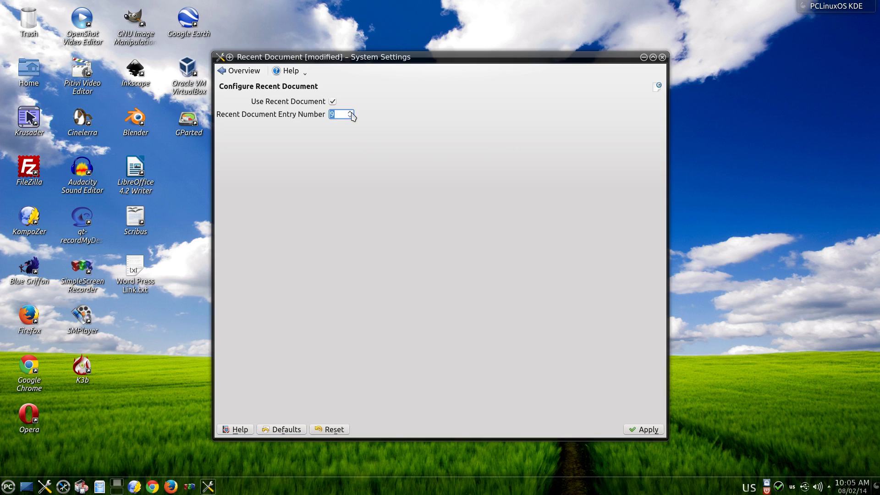
click(253, 75)
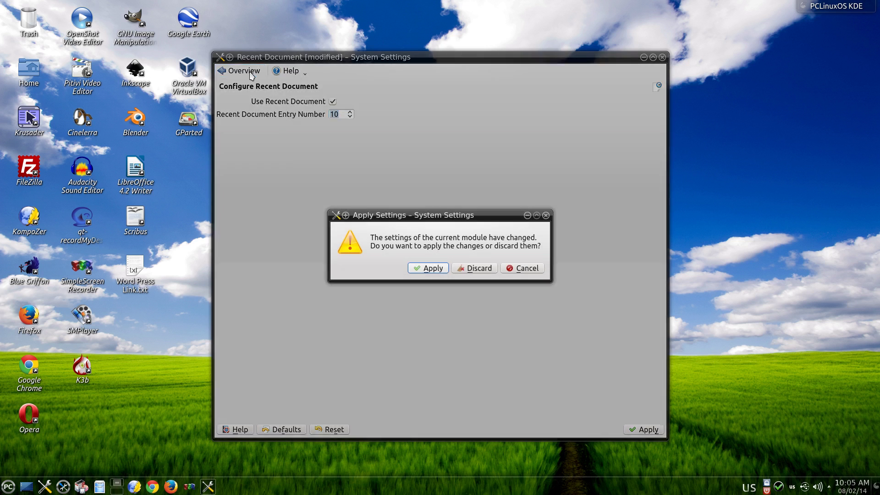
click(490, 272)
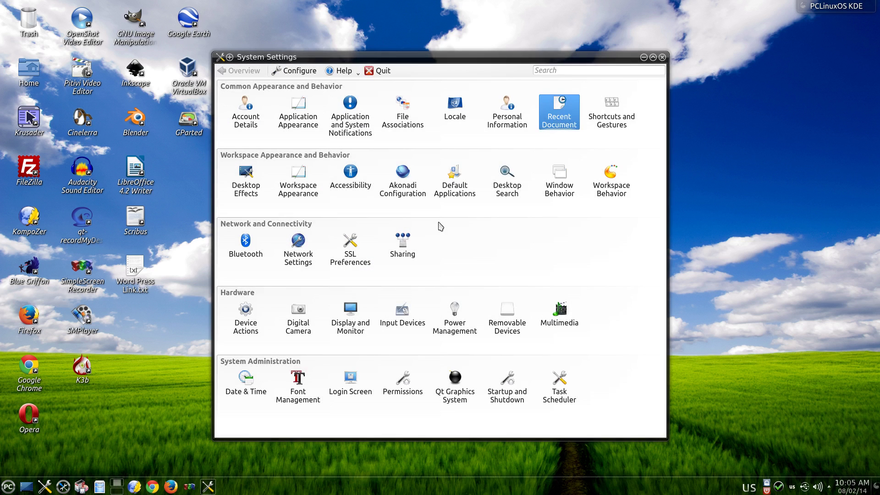
- Review the Custom, Standard Keyboard and Global Keyboard Shortcuts pages under Shortcuts and Gestures, and return to the overview
click(609, 121)
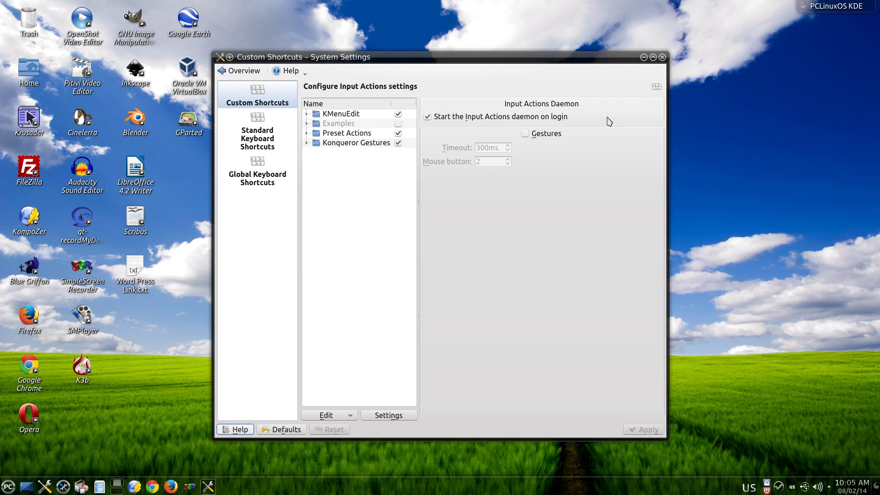
click(257, 130)
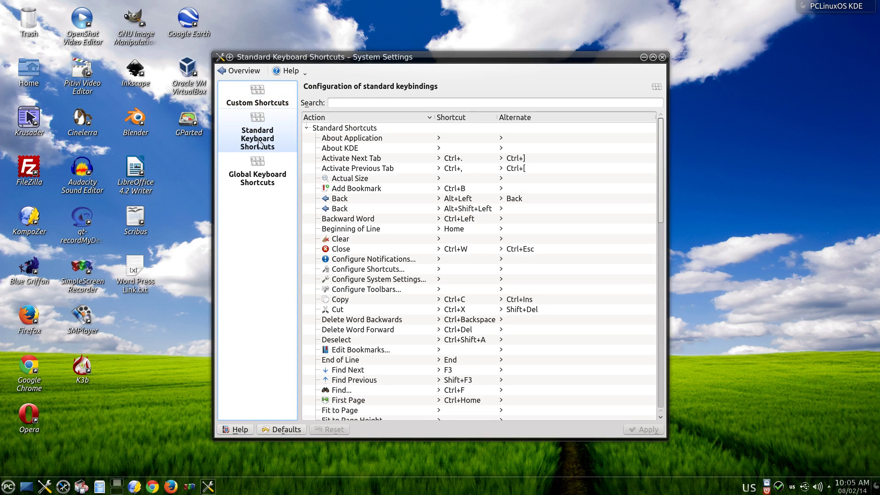
click(260, 169)
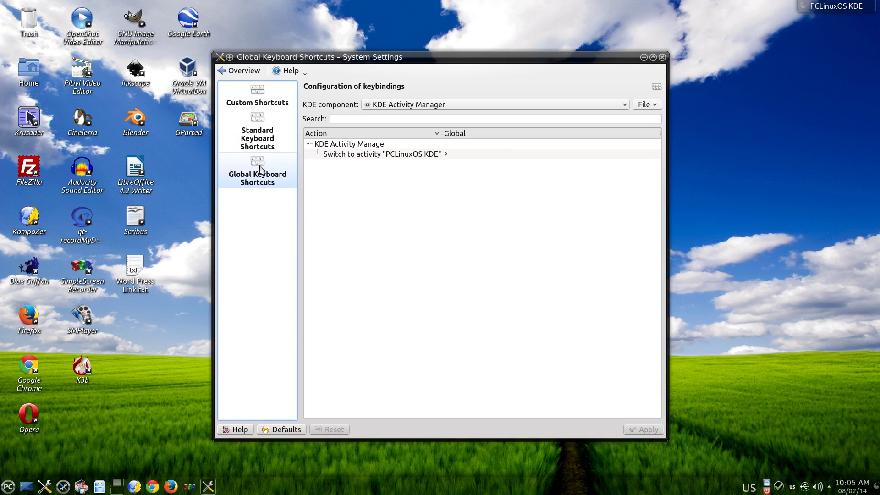
click(243, 71)
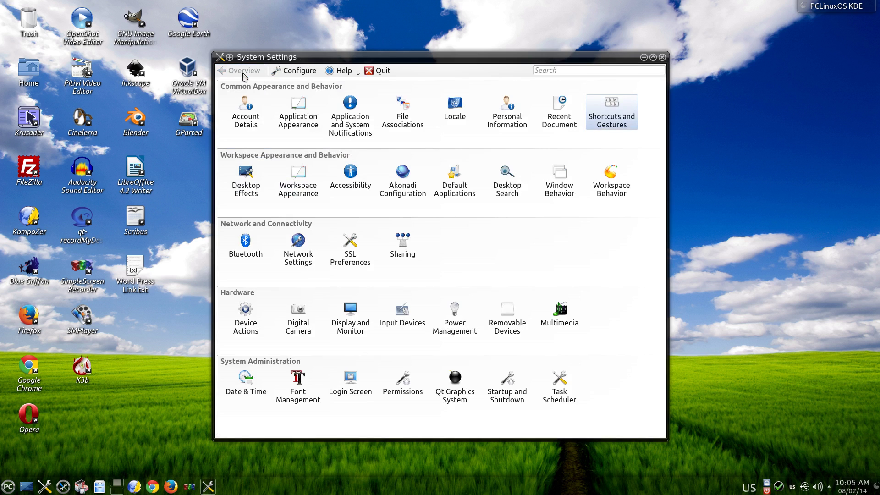
- Enable and apply the Wobbly Windows effect in the Desktop Effects settings, and move the window to try it out
click(246, 183)
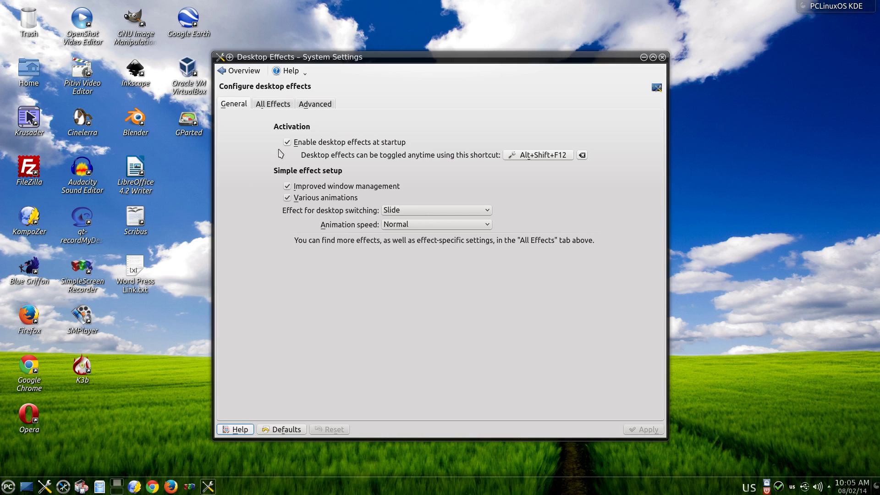
click(279, 106)
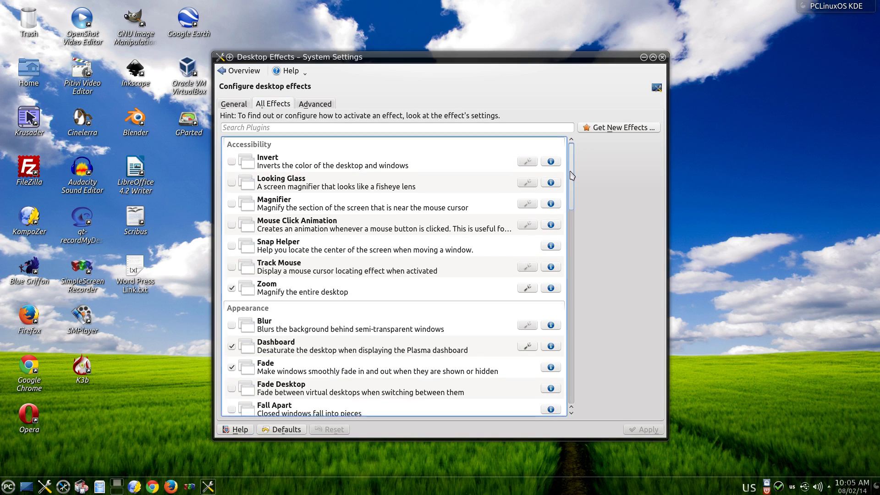
drag(571, 175, 568, 300)
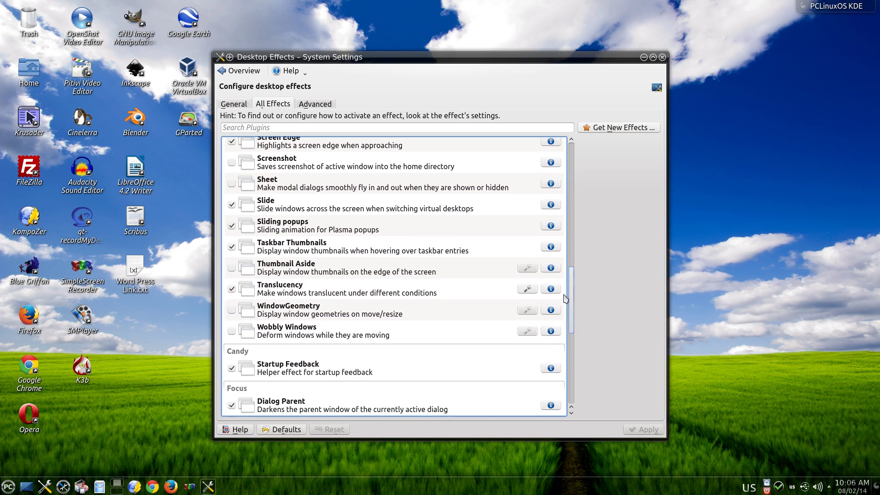
click(232, 332)
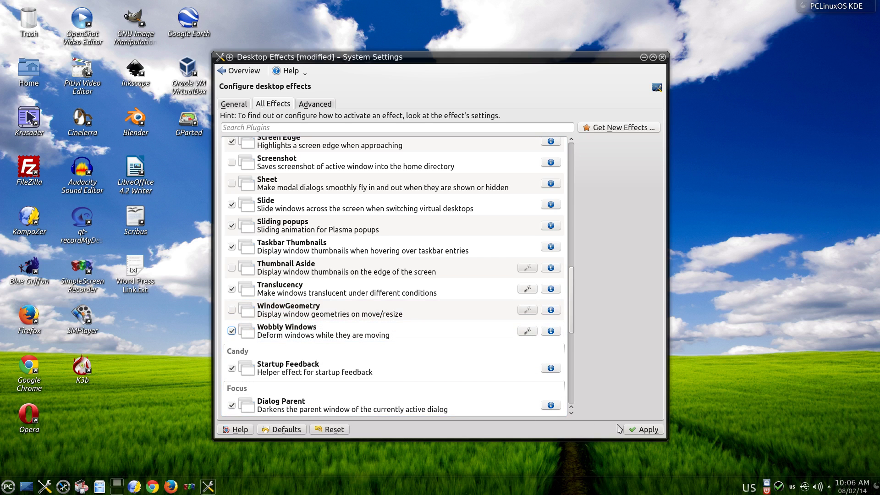
click(632, 432)
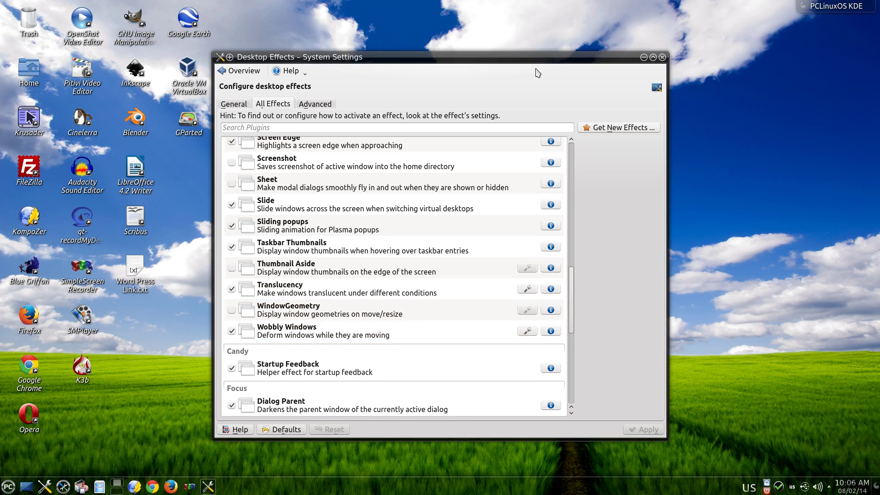
drag(536, 60, 539, 51)
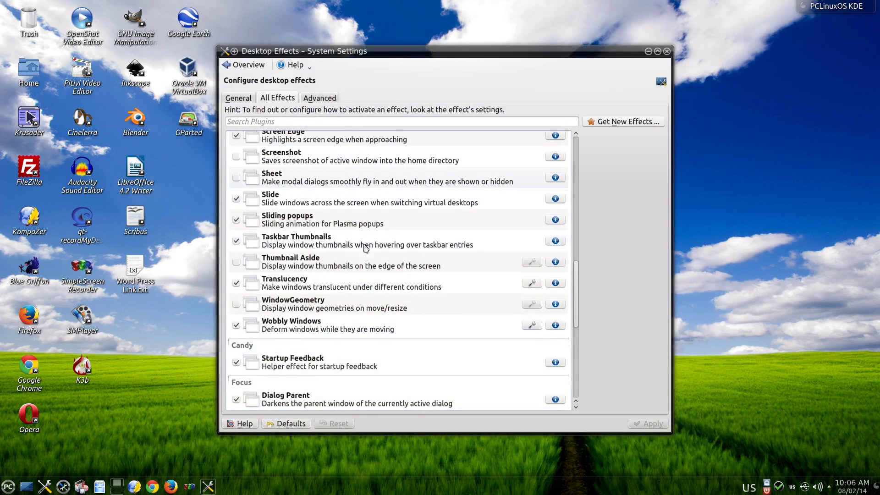
- Disable the Wobbly Windows effect, apply the change, and move the settings window to test it
click(236, 325)
click(648, 424)
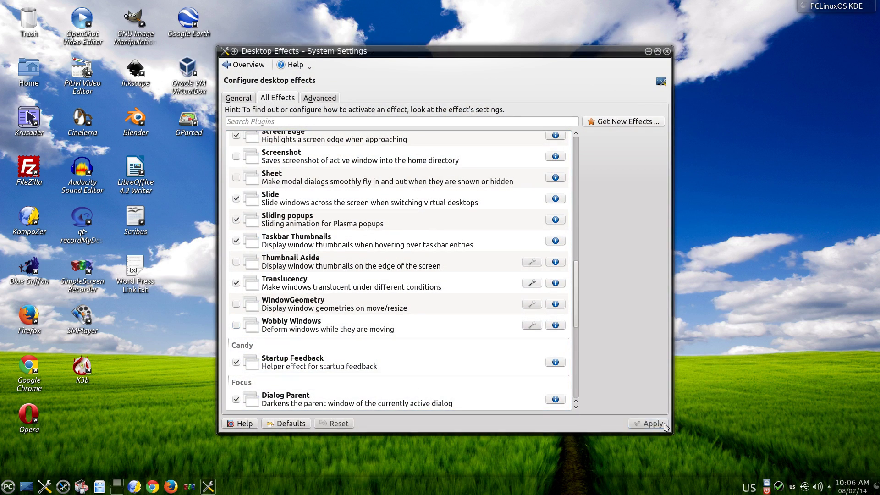
drag(567, 55, 614, 48)
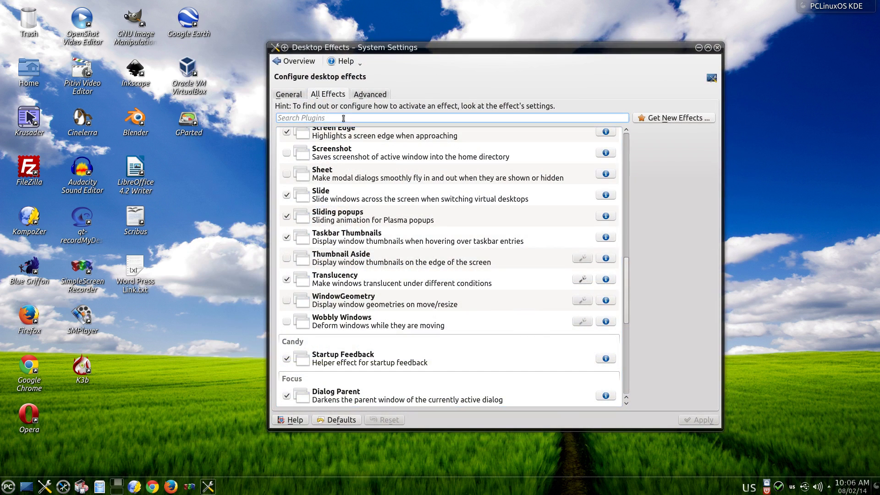
- Review the remaining desktop effects and the available compositing types in the Advanced settings, and return to the overview
drag(627, 277, 633, 351)
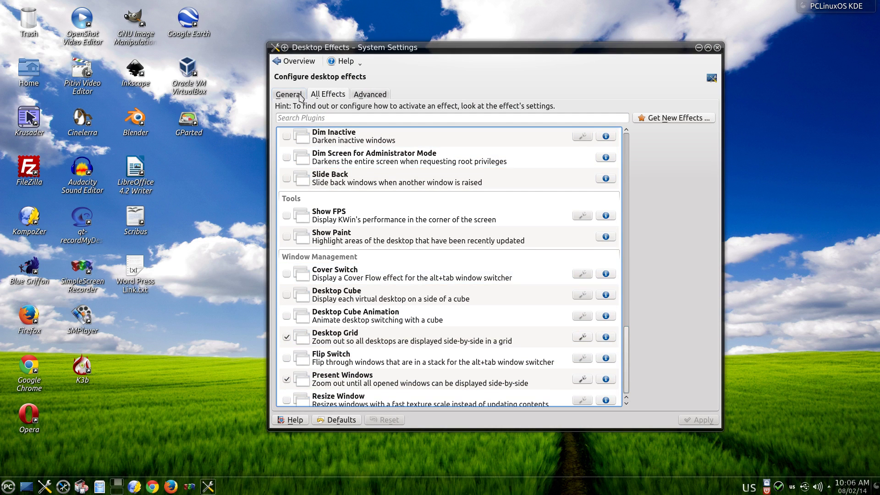
click(367, 94)
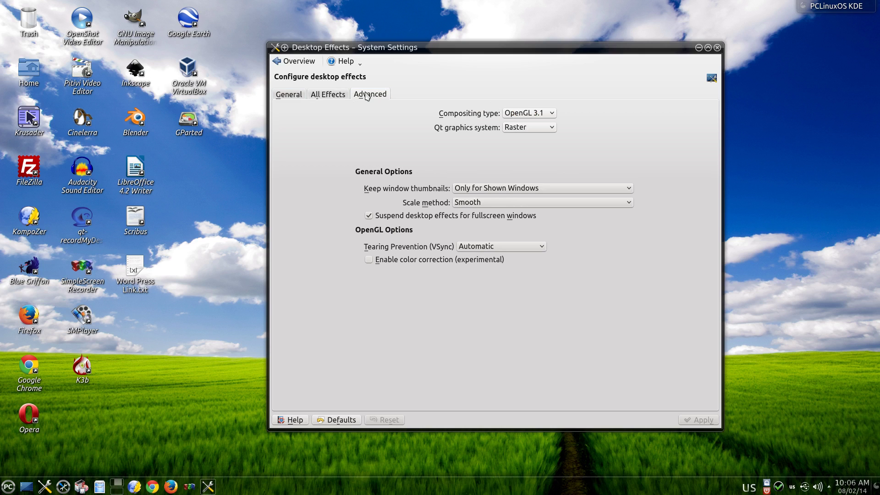
click(552, 114)
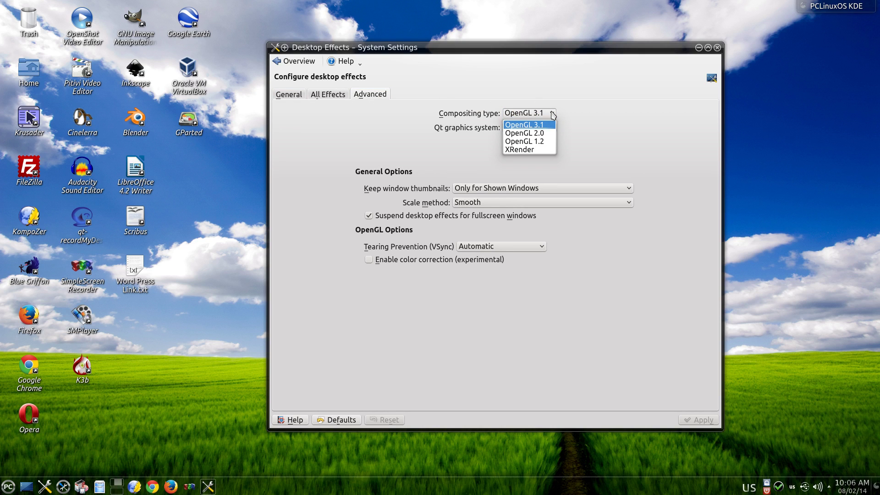
click(554, 114)
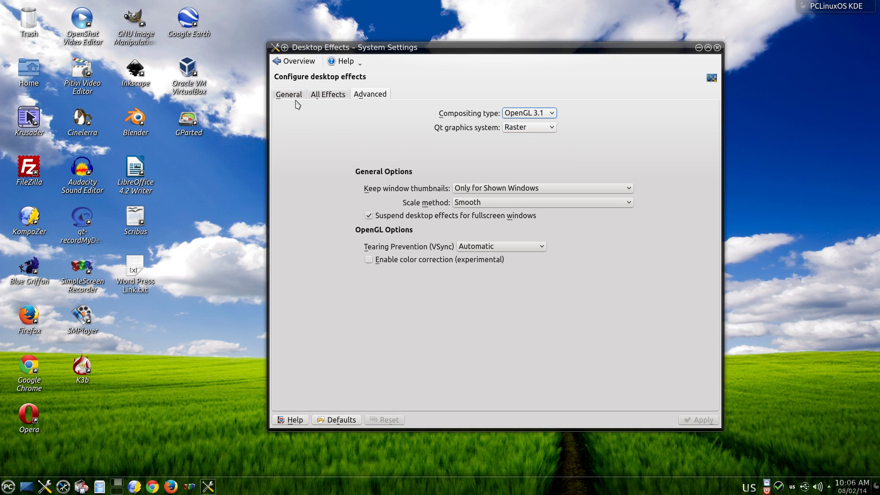
click(288, 64)
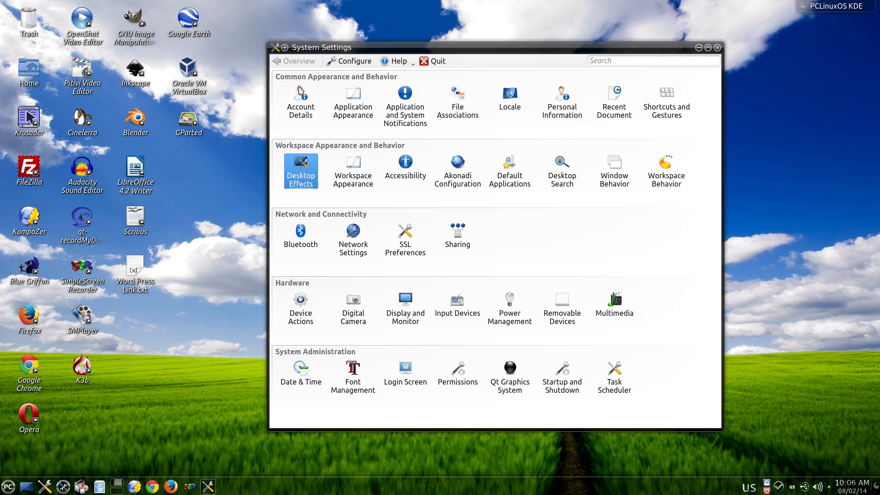
- Apply the air-oxygen window decoration in the Workspace Appearance settings
click(352, 171)
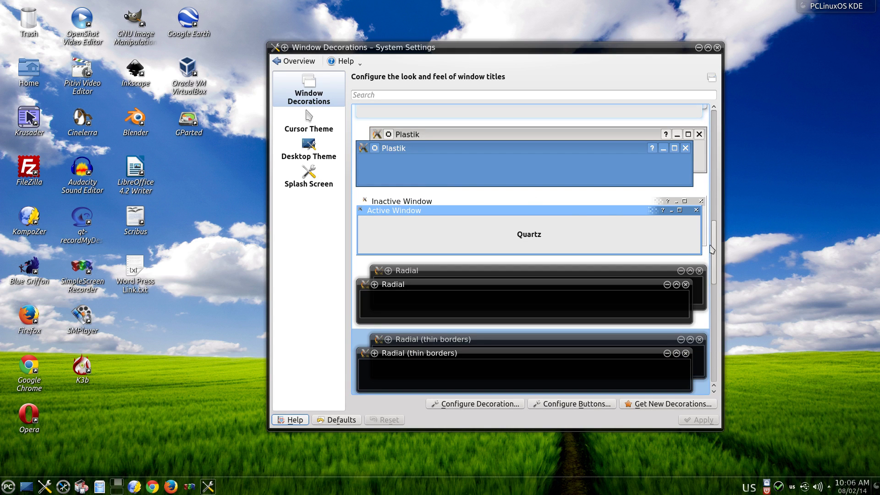
drag(712, 249, 709, 312)
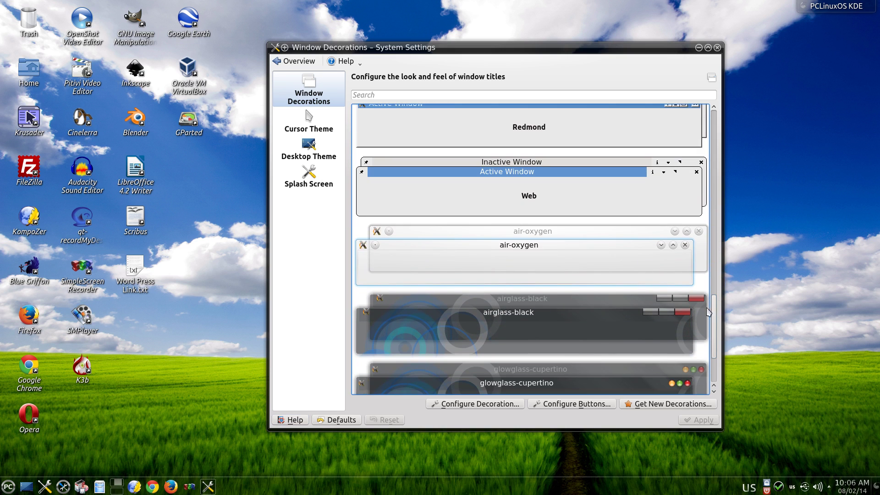
click(645, 271)
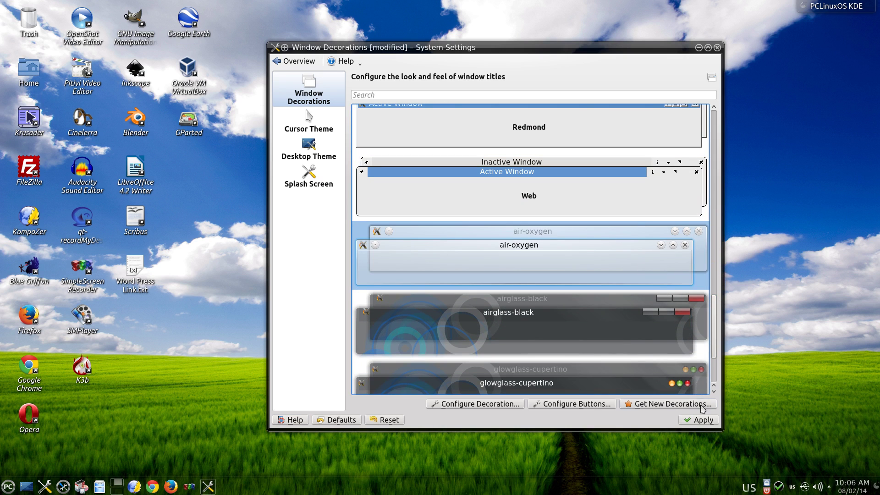
click(700, 420)
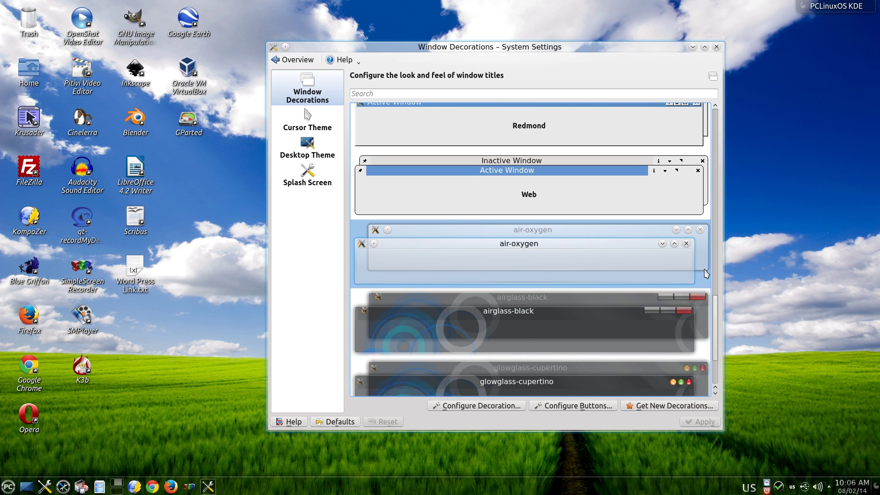
- Switch the window decoration to Plastik and apply it
drag(718, 301, 716, 209)
click(615, 198)
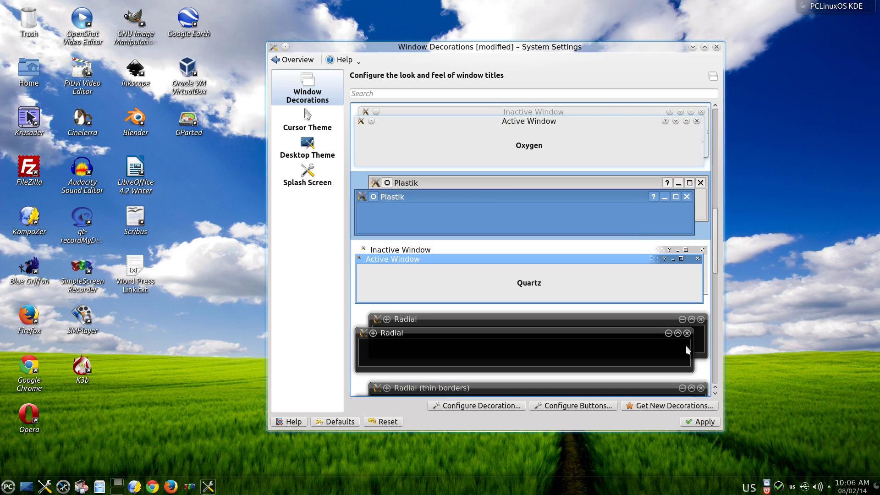
click(703, 422)
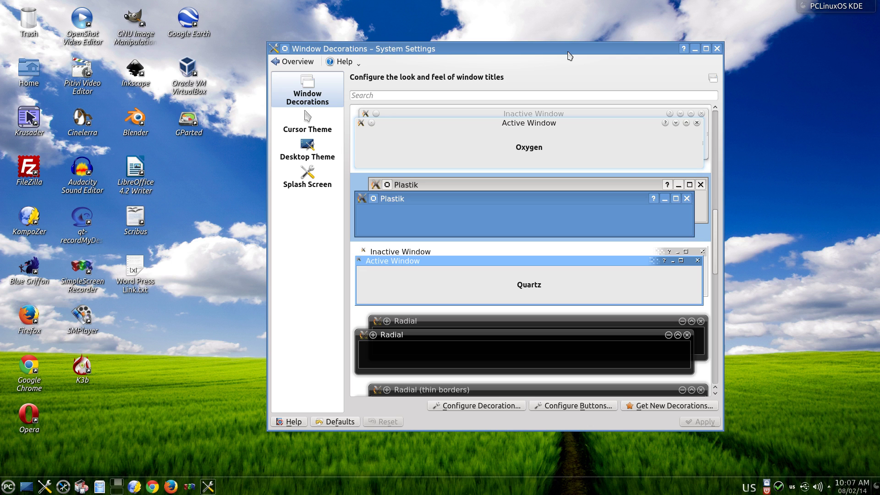
- Set the window decoration back to Radial (thin borders) and apply it
scroll(717, 240, down, 1)
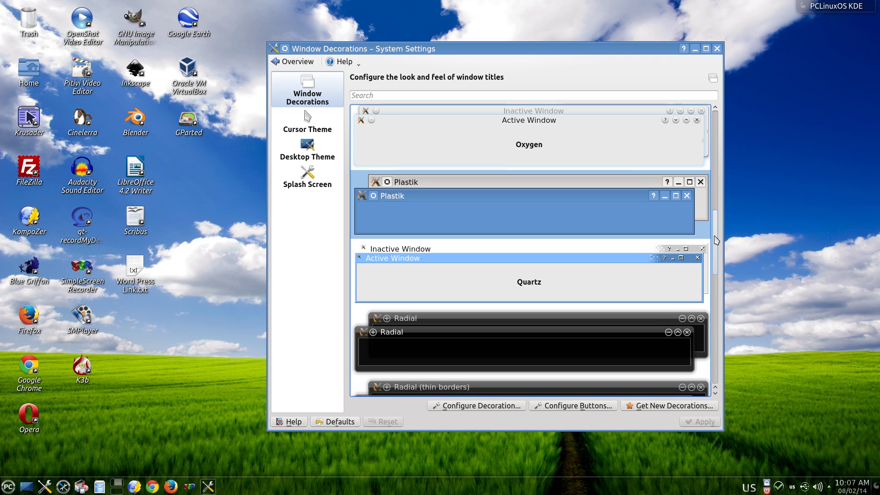
drag(717, 240, 716, 267)
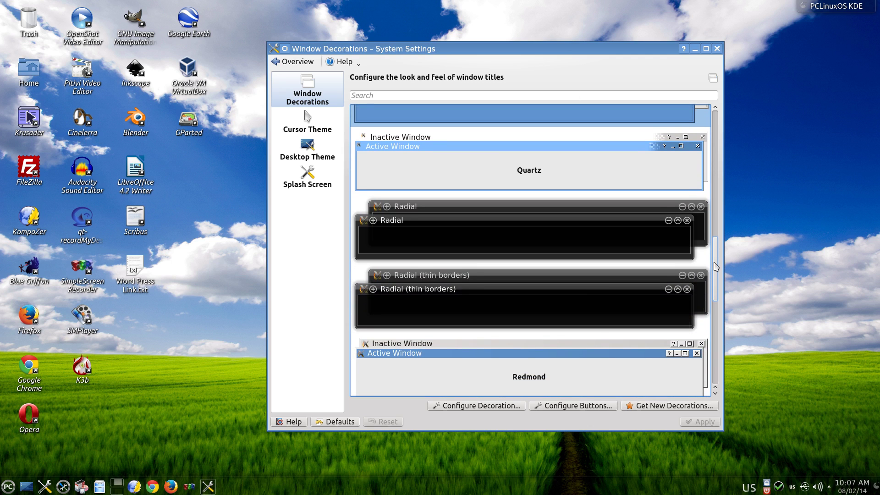
click(639, 294)
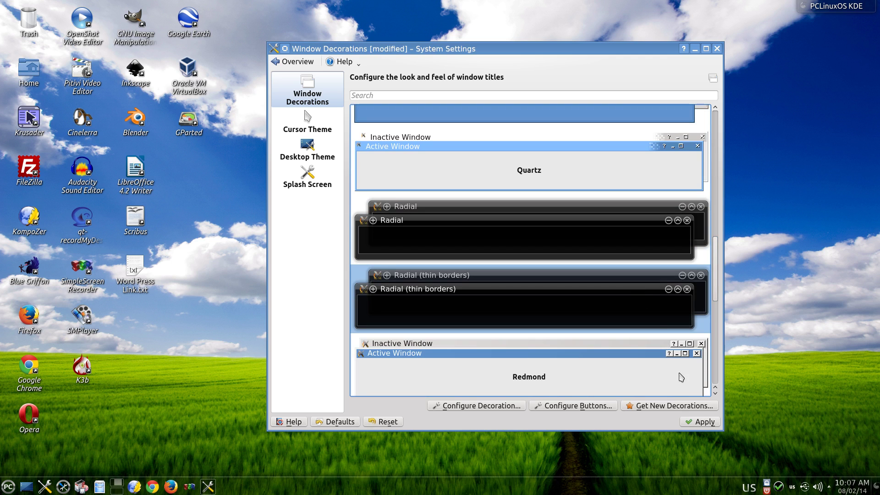
click(702, 421)
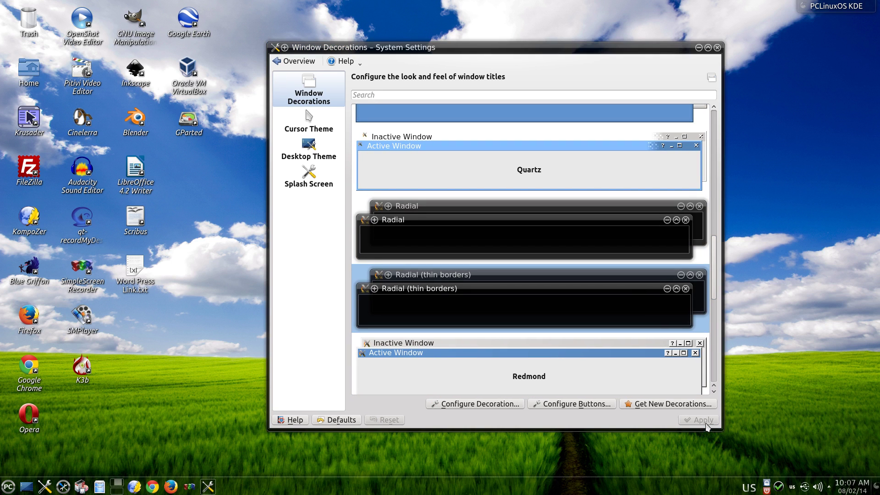
- Try out the Oxygen Black and Oxygen Blue cursor themes, and apply Oxygen White again
click(314, 125)
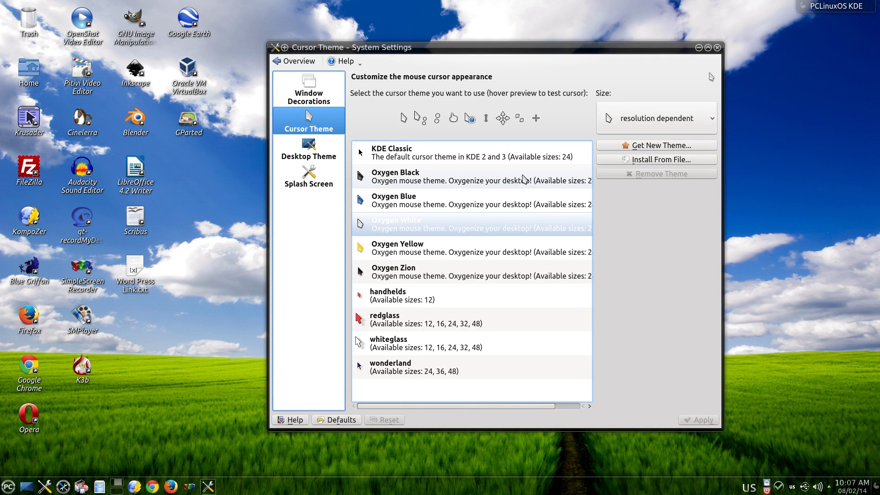
click(421, 179)
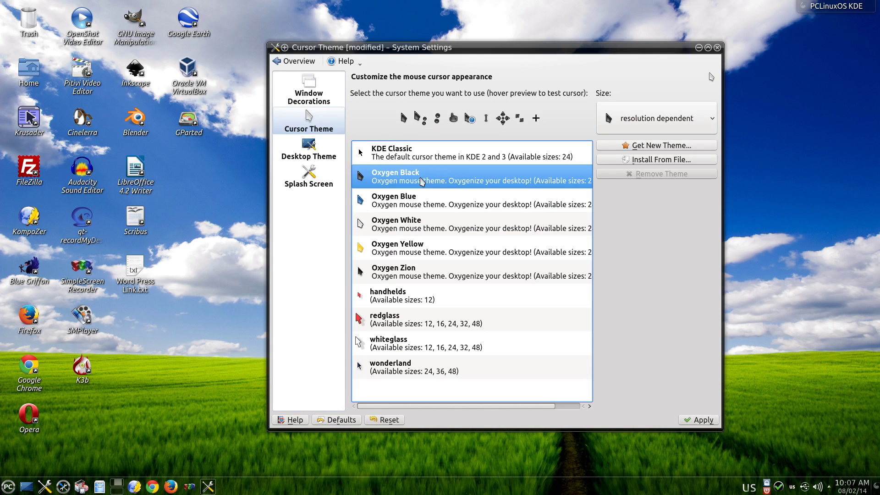
click(696, 420)
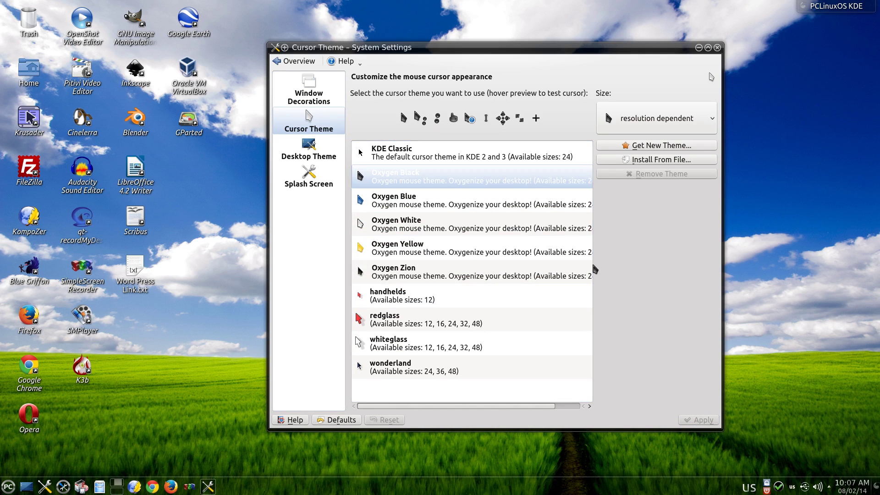
click(400, 203)
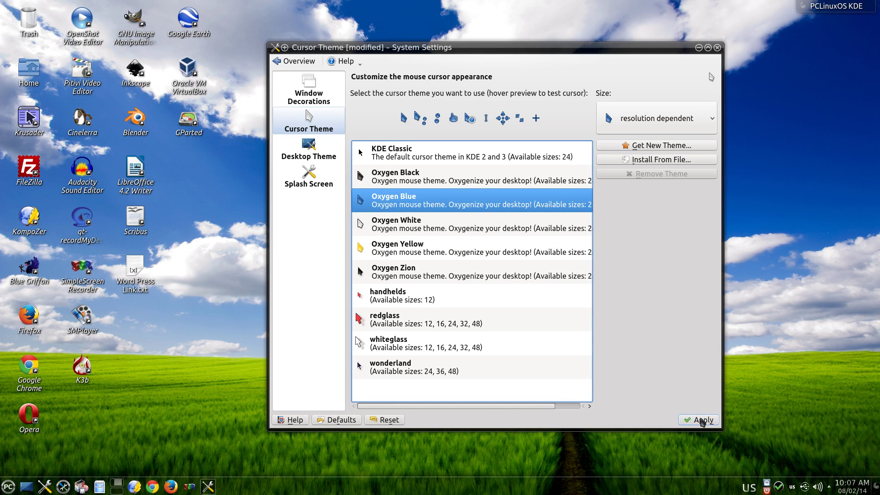
click(703, 420)
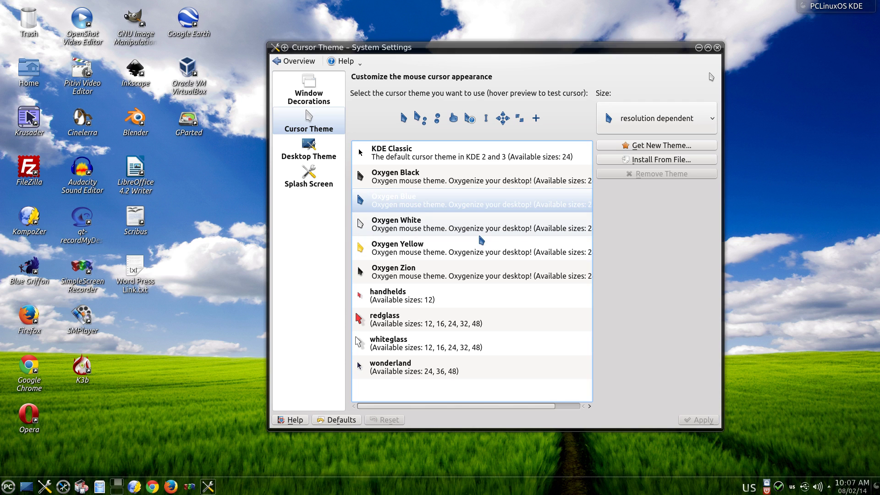
click(404, 228)
click(697, 420)
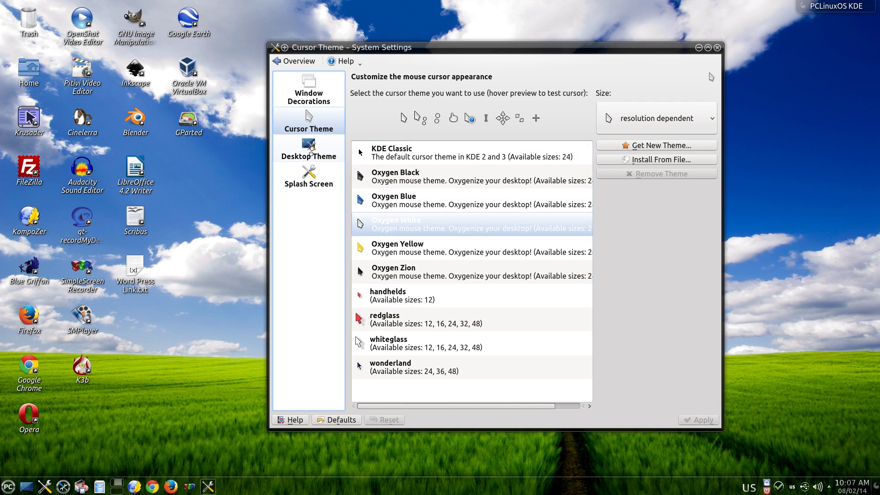
- Apply the Helium desktop theme
click(313, 155)
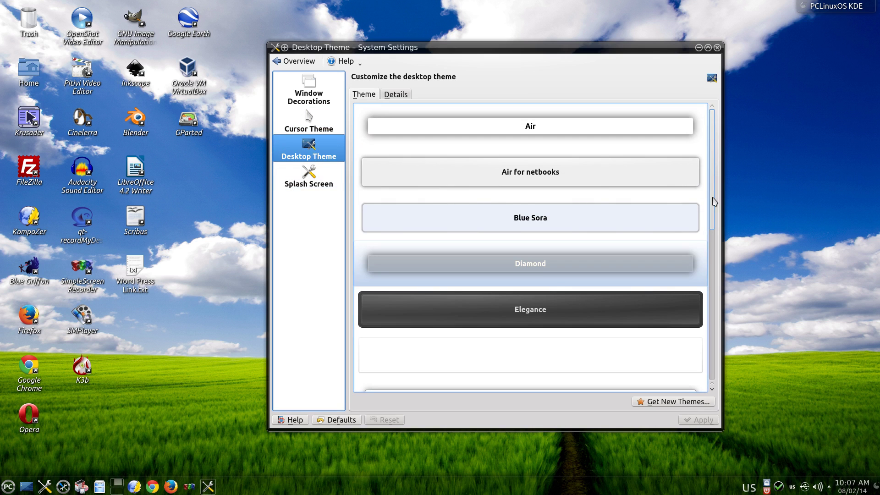
drag(714, 202, 718, 242)
click(562, 322)
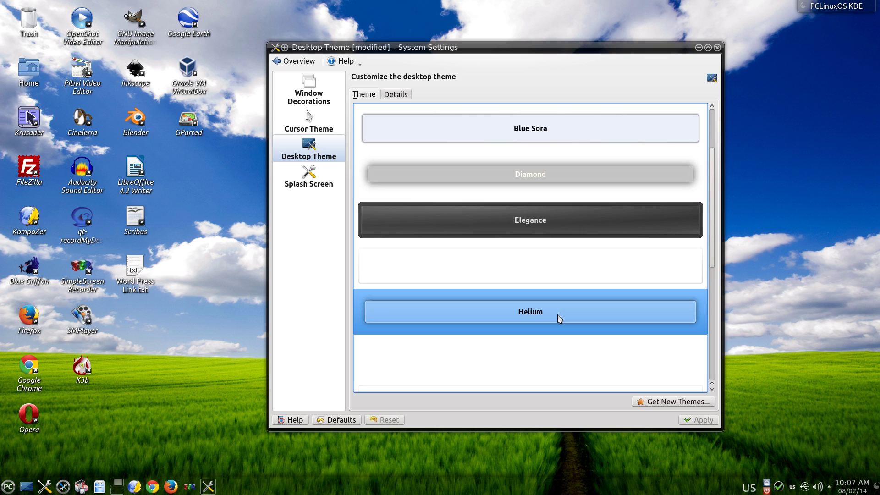
click(698, 420)
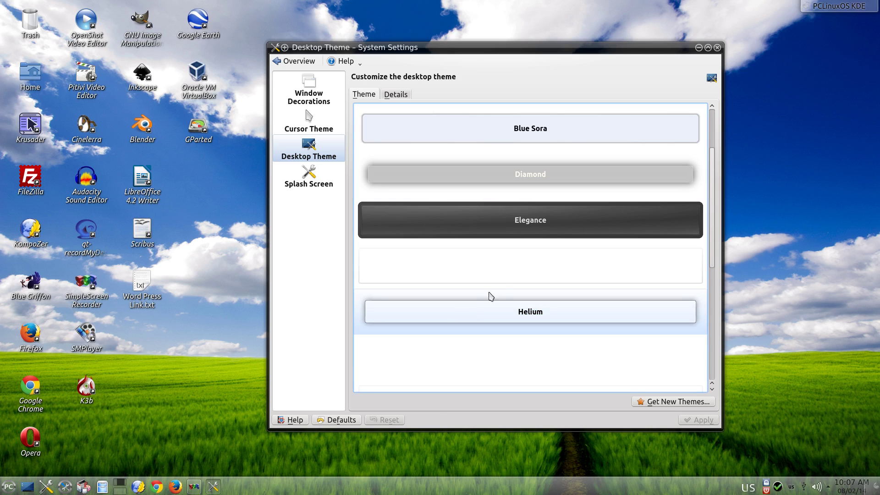
- Switch the desktop theme back to Diamond and apply it
click(567, 183)
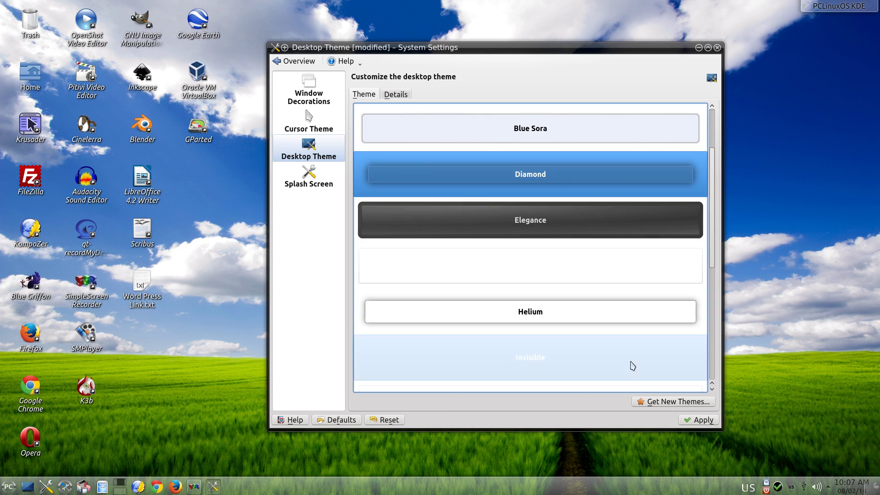
click(702, 421)
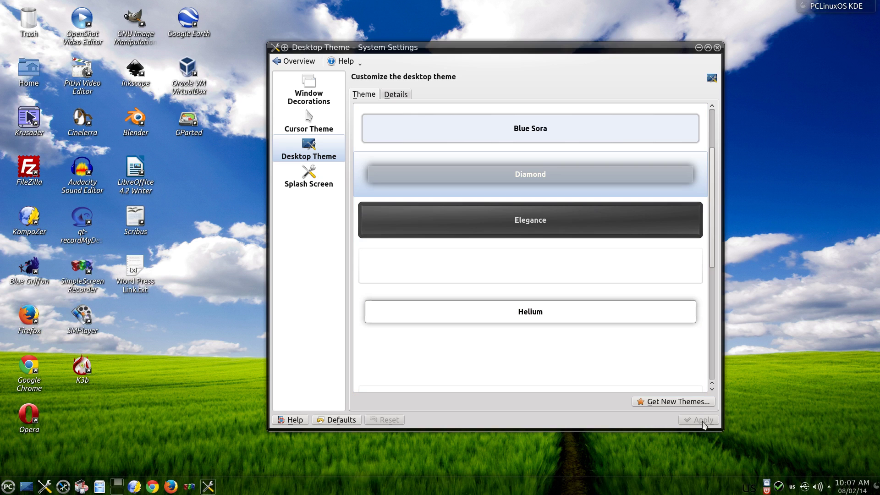
scroll(692, 271, up, 2)
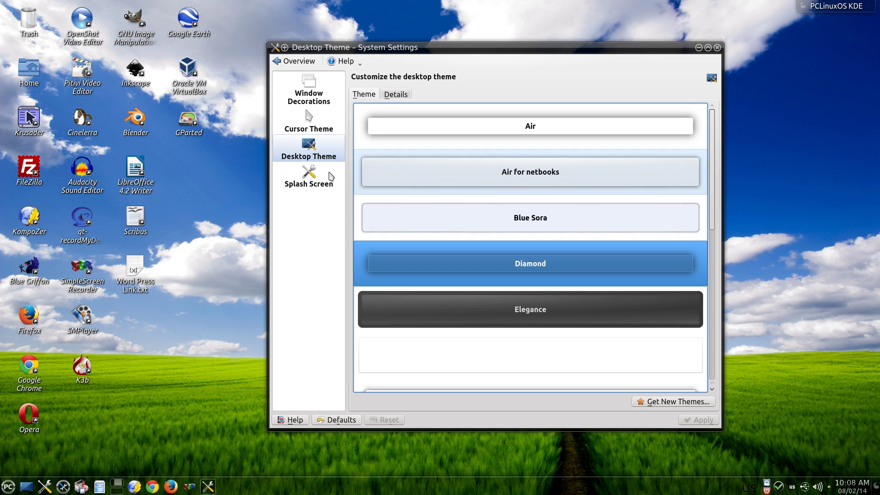
- Preview the Default, Minimalistic, None, Simple and SimpleSmall splash screen themes, and reselect pclinuxos
click(313, 177)
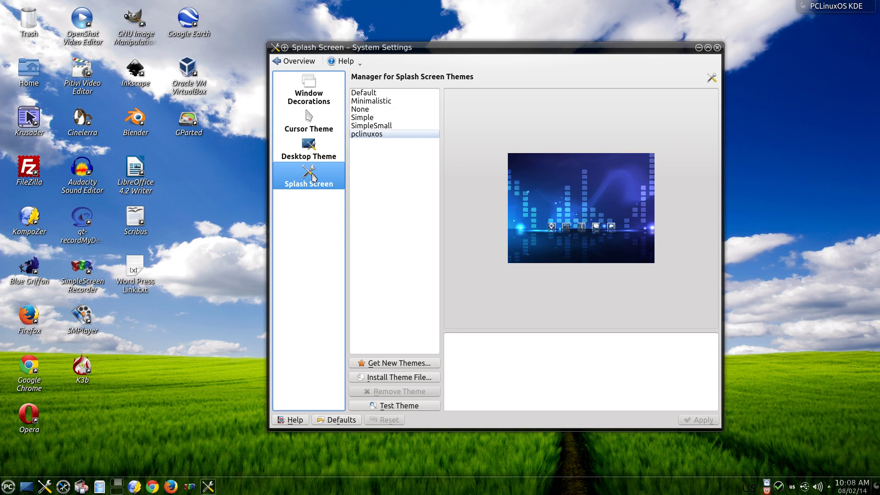
click(360, 93)
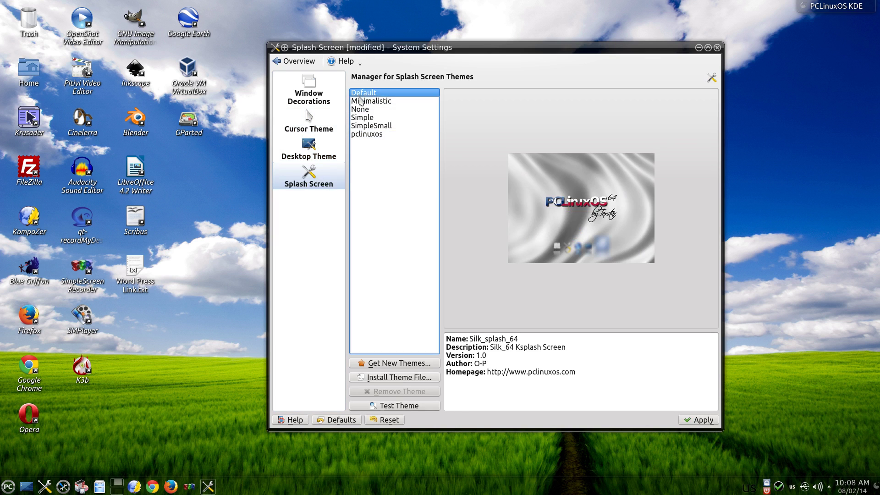
click(362, 101)
click(360, 110)
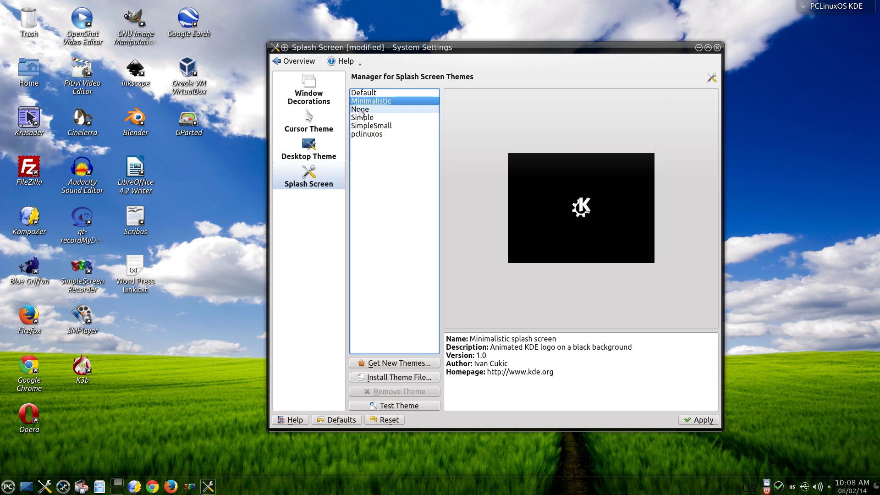
click(360, 118)
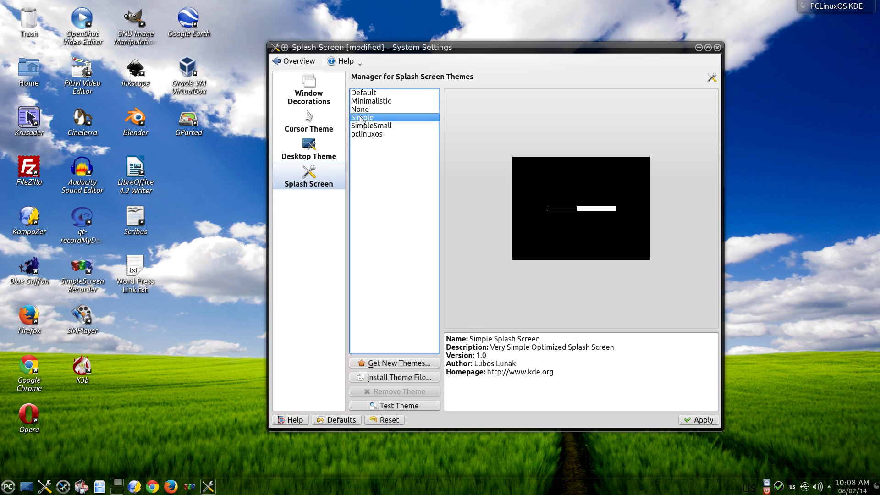
click(362, 127)
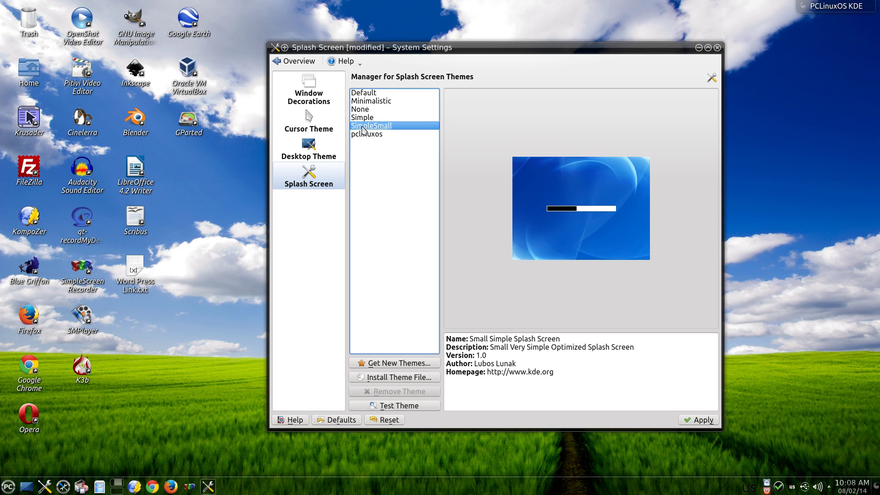
click(363, 135)
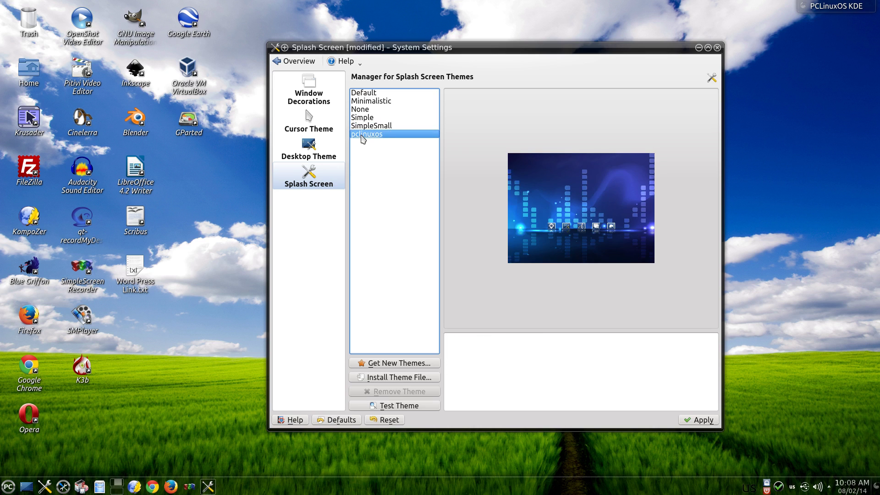
- Leave the splash screen settings, discarding the unapplied changes, and return to the System Settings overview
click(297, 61)
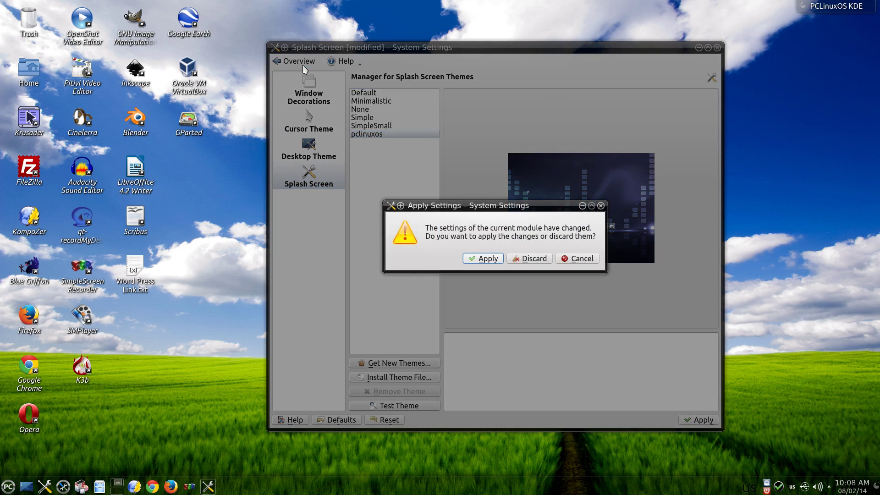
click(515, 259)
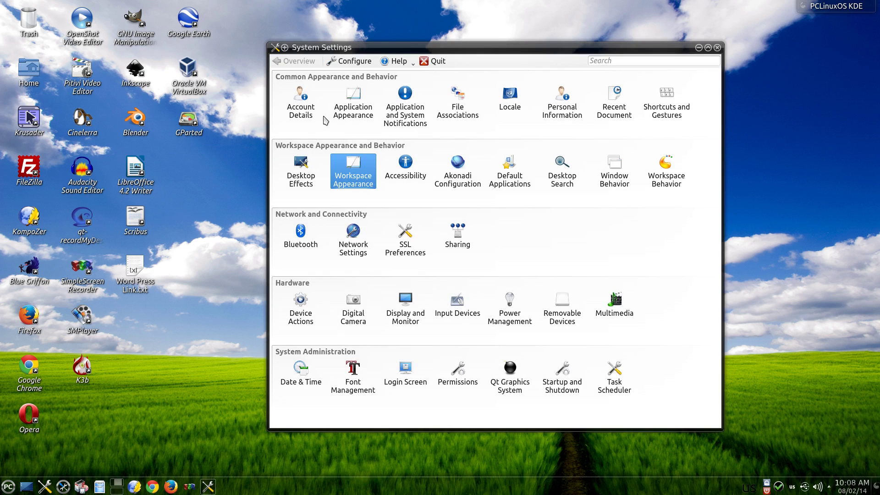
- Review the Accessibility settings for bell, modifier keys, keyboard filters and activation gestures, and look at the Akonadi resources configuration
click(410, 172)
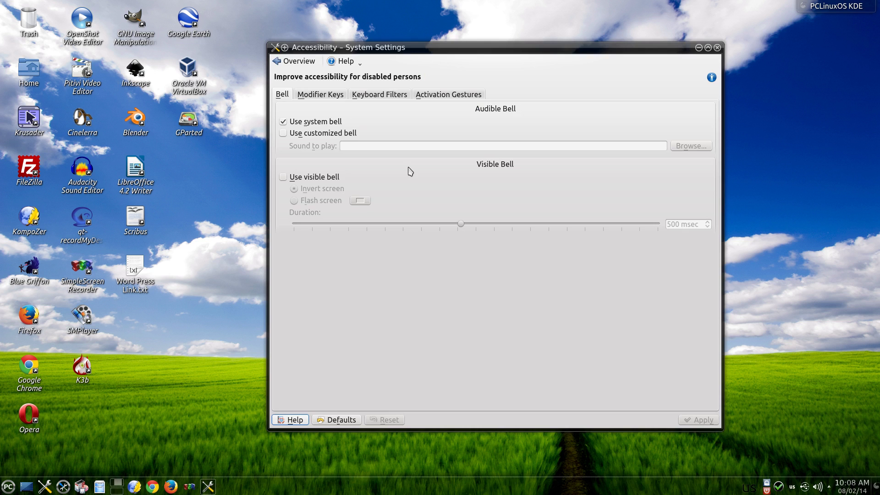
click(333, 100)
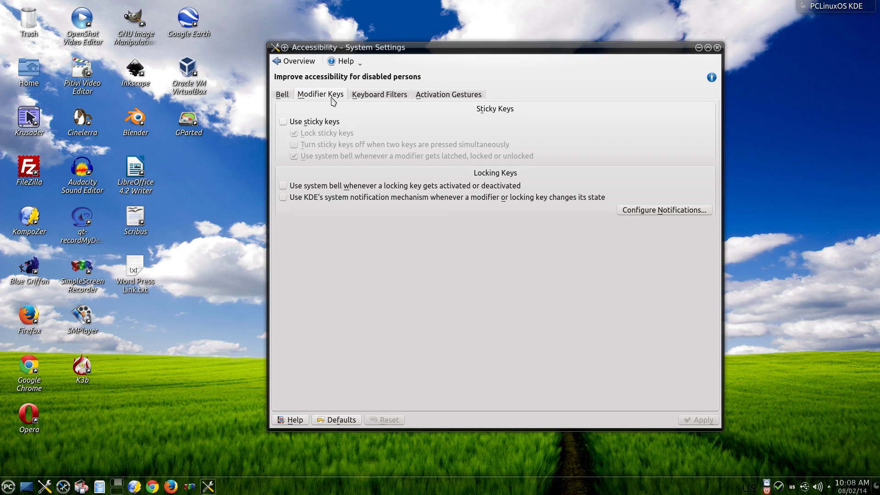
click(370, 98)
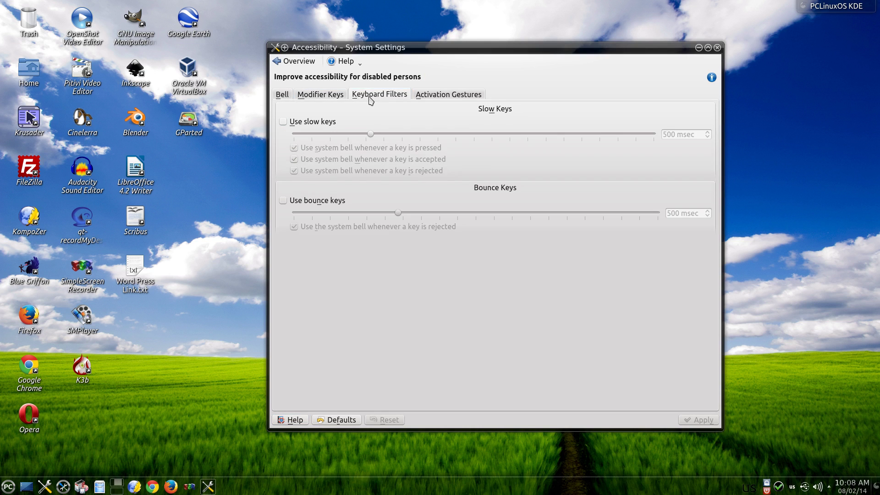
click(427, 99)
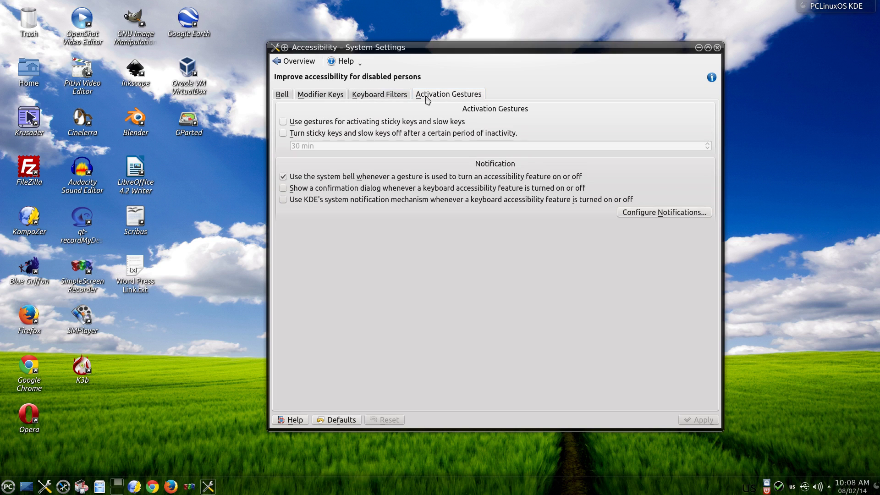
click(298, 62)
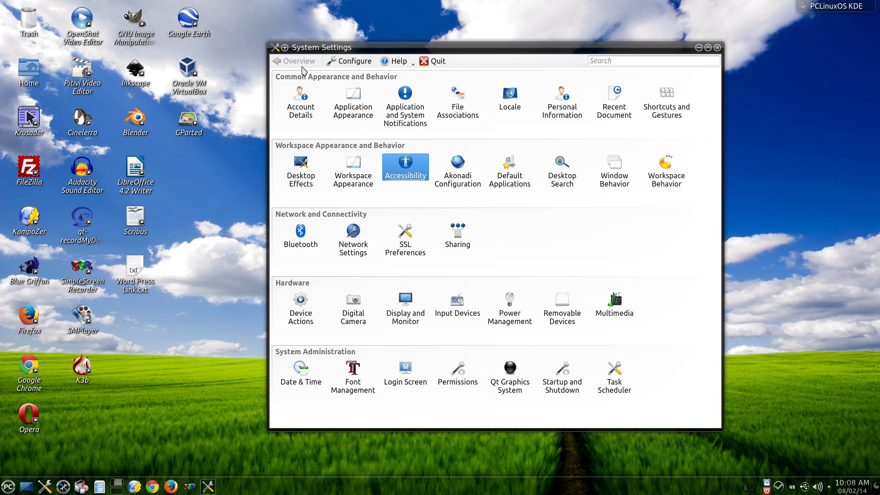
click(458, 162)
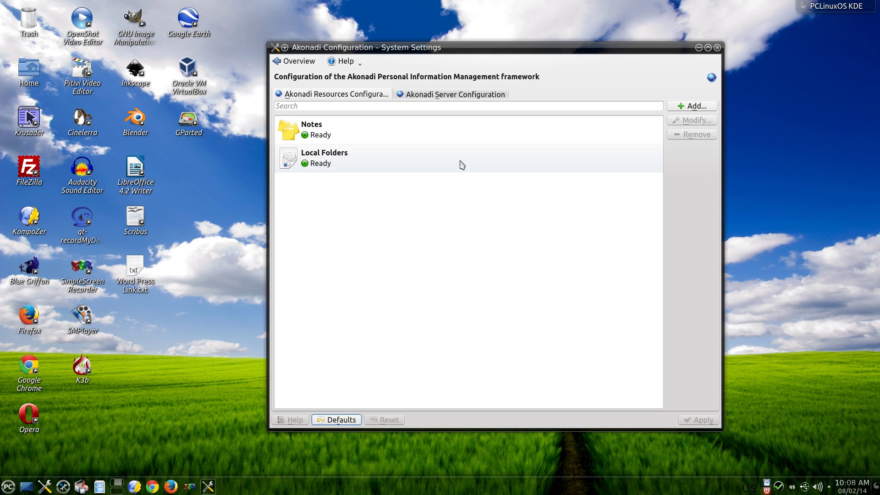
click(286, 61)
- Review the default email client, file manager, terminal emulator, web browser and window manager, and look at the Desktop Search settings
click(508, 172)
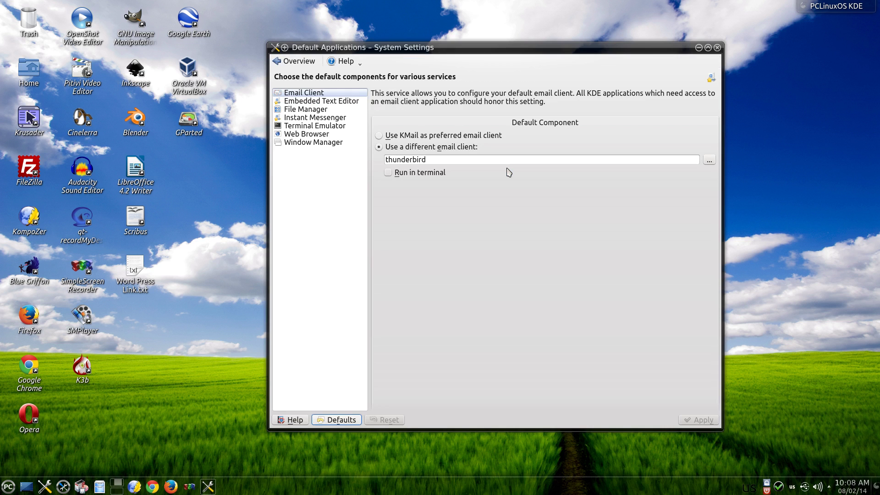
click(294, 110)
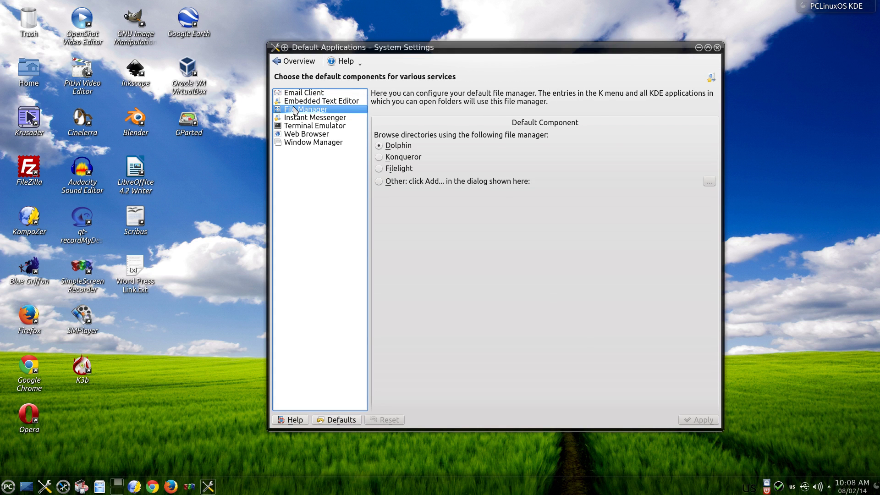
click(303, 127)
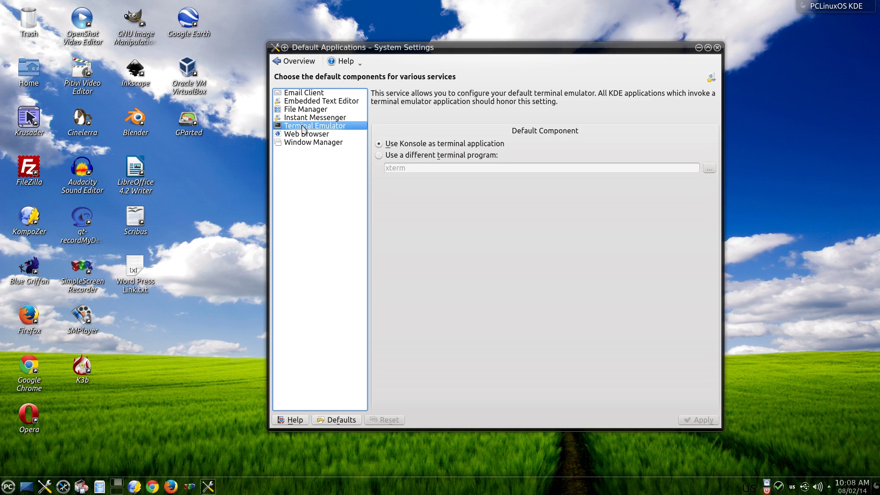
click(307, 134)
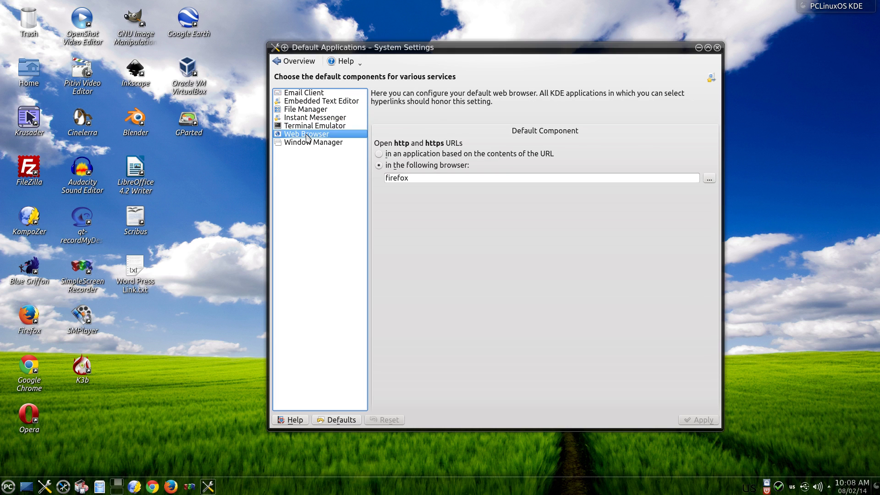
click(308, 143)
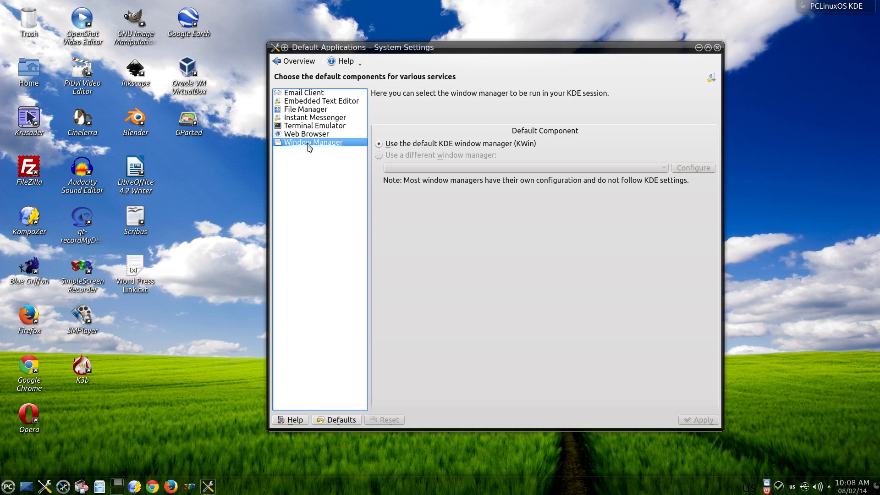
click(282, 64)
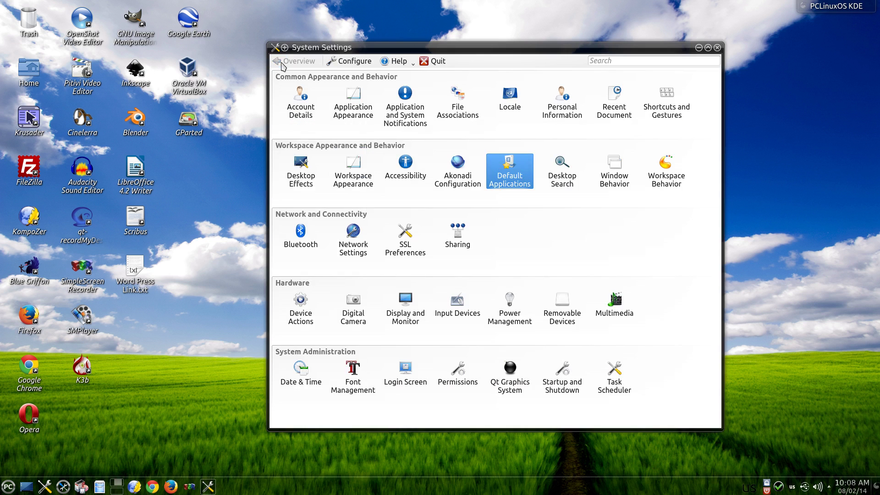
click(570, 166)
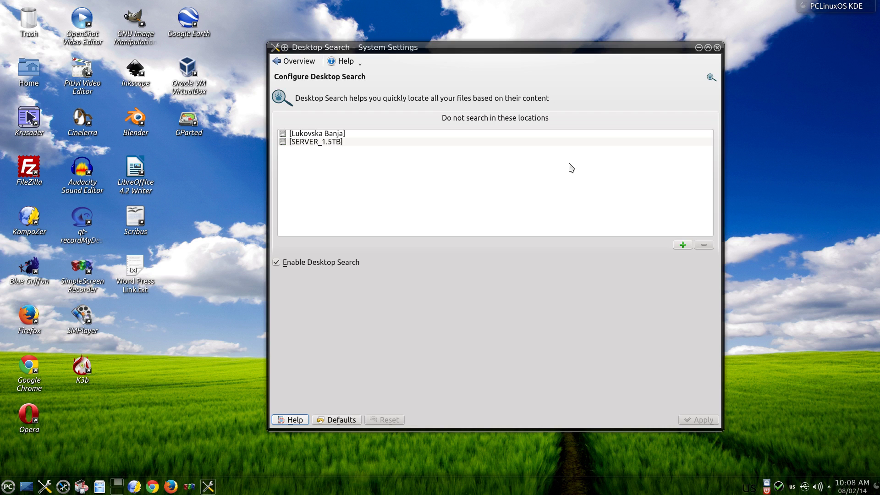
click(307, 64)
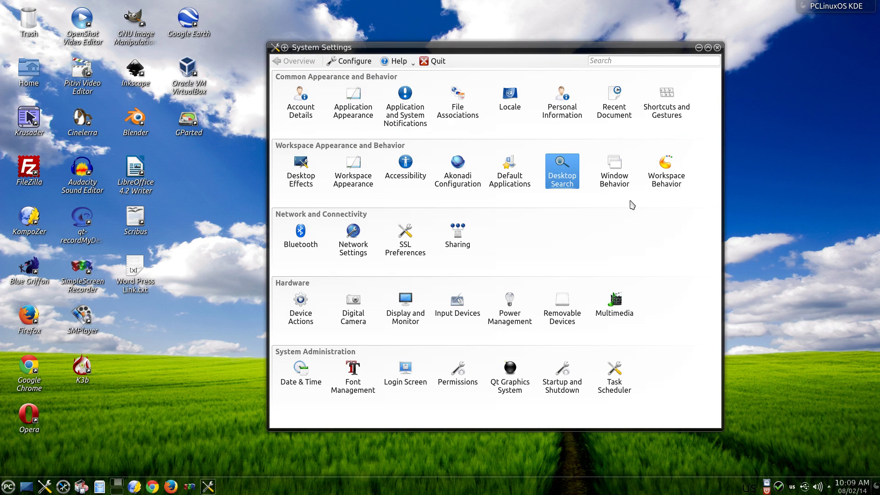
- Examine the Task Switcher's main and alternative settings, including the available window visualization styles
click(614, 178)
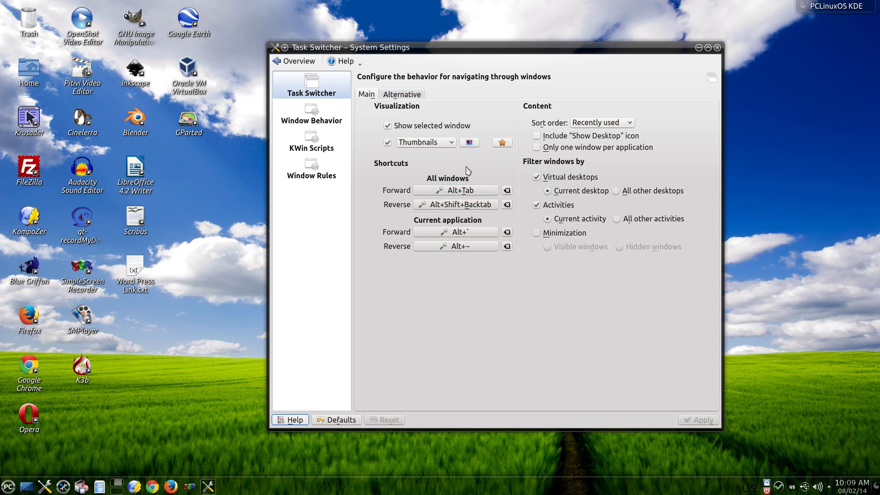
click(453, 143)
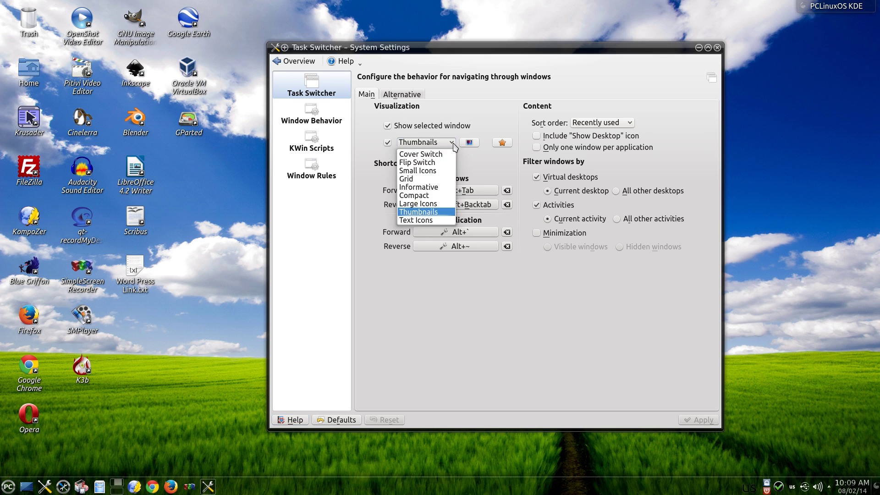
click(453, 142)
click(408, 95)
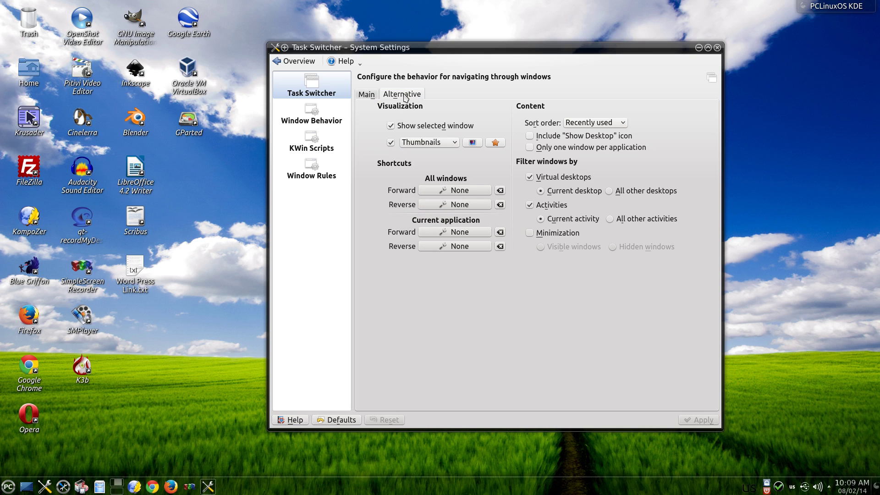
click(367, 96)
- Examine the Window Behavior settings for focus, titlebar actions, window actions, moving and advanced options, plus the KWin scripts and window rules
click(323, 116)
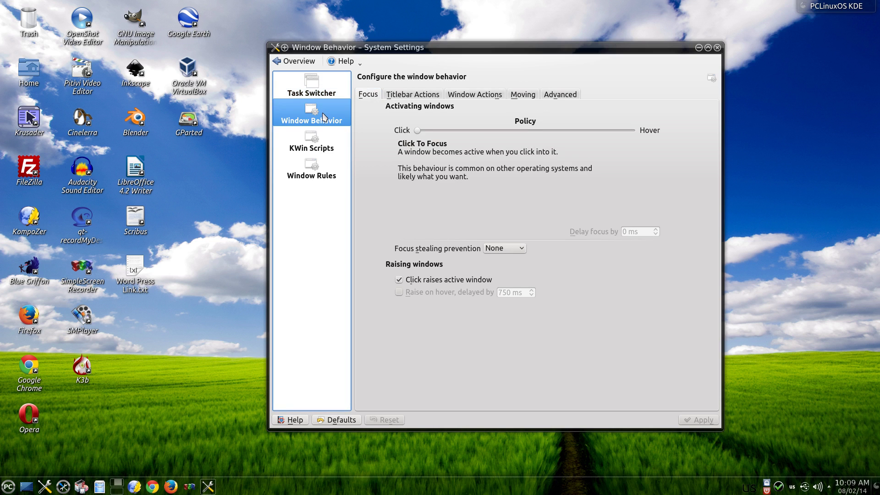
click(408, 96)
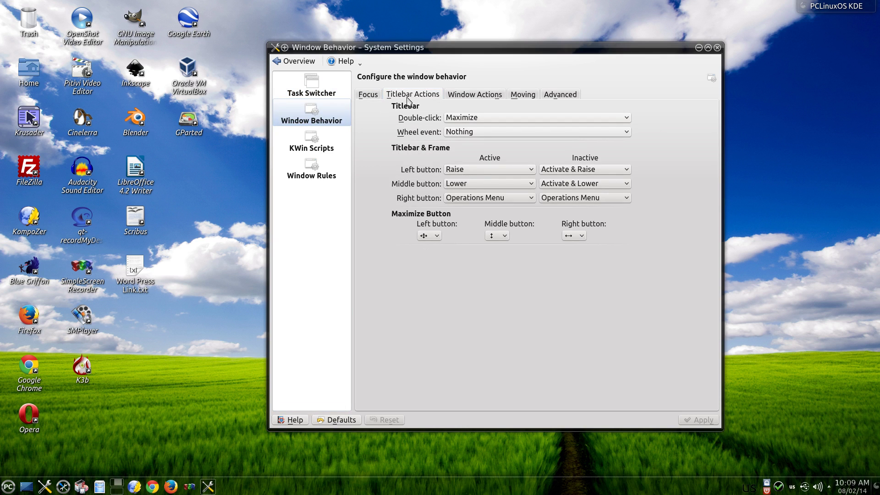
click(463, 97)
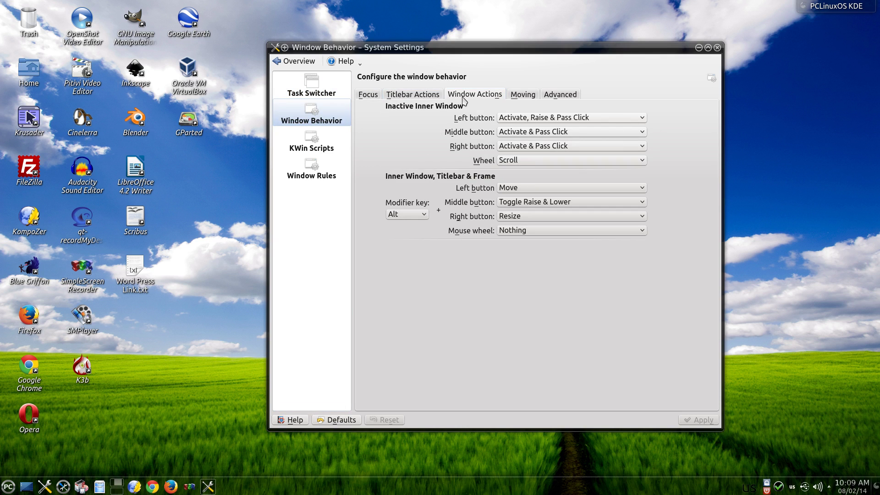
click(522, 96)
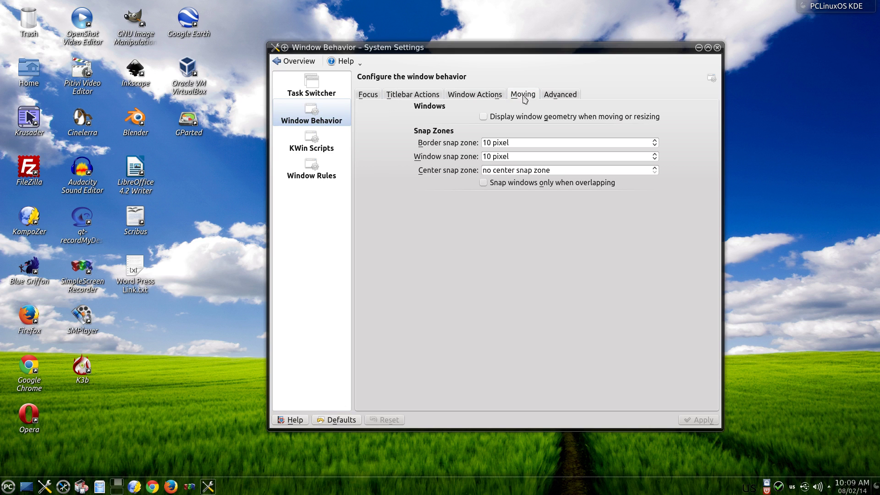
click(557, 97)
click(315, 149)
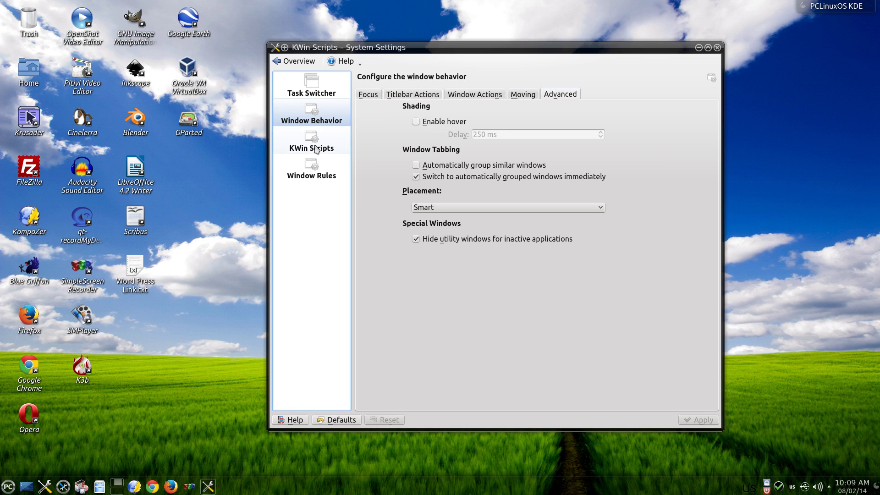
click(315, 170)
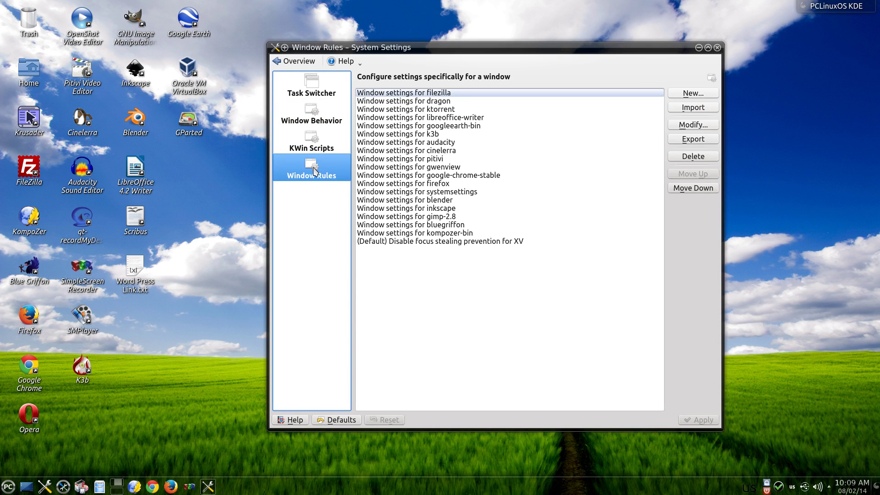
click(299, 62)
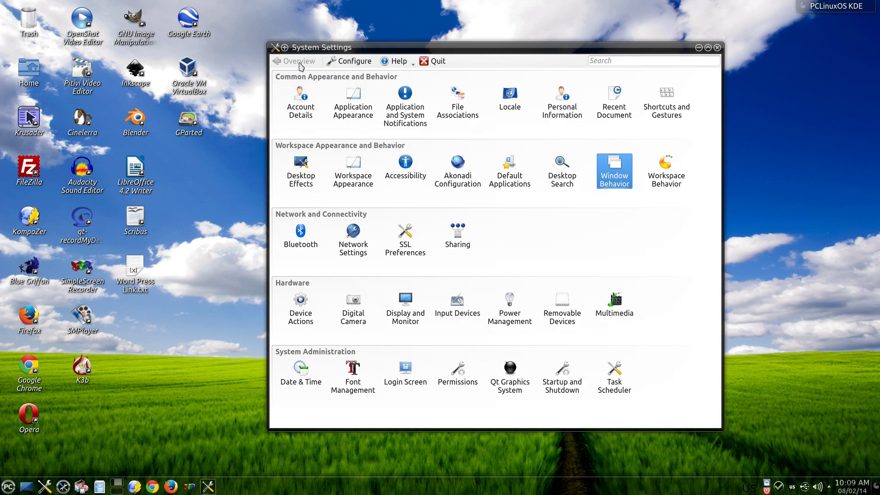
- Look through the Bluetooth settings for devices, file transfers and adapters, and return to the overview
click(317, 236)
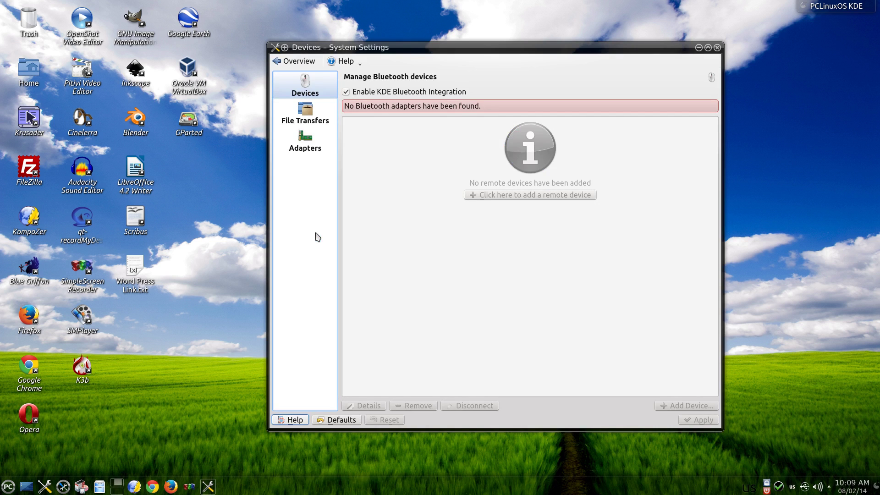
click(308, 123)
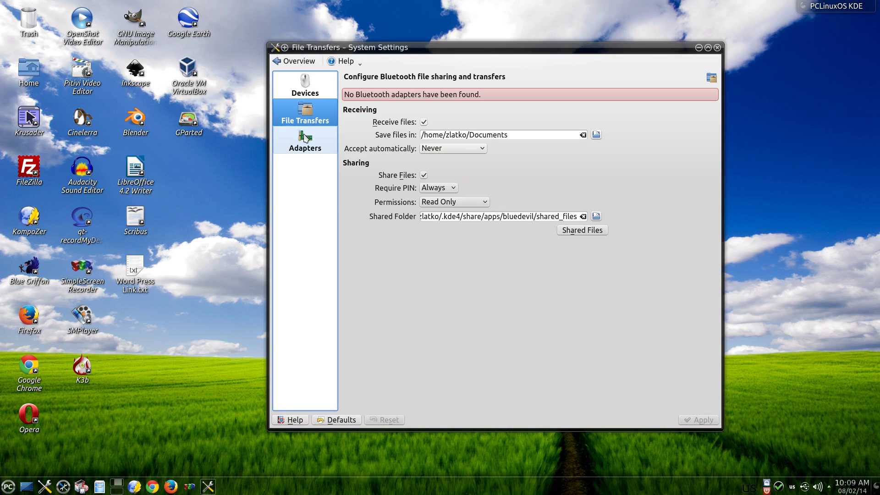
click(304, 146)
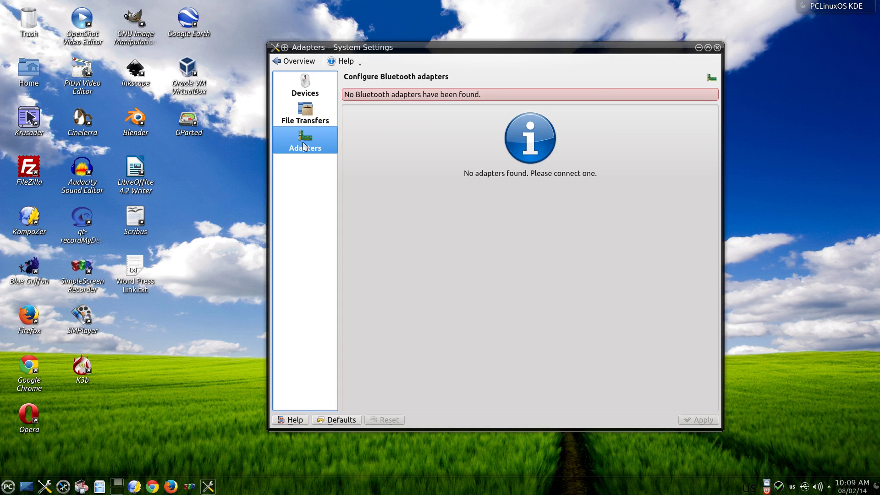
click(290, 61)
- Review the network proxy, connection preferences and service discovery settings, and look at the list of SSL signer certificates
click(354, 235)
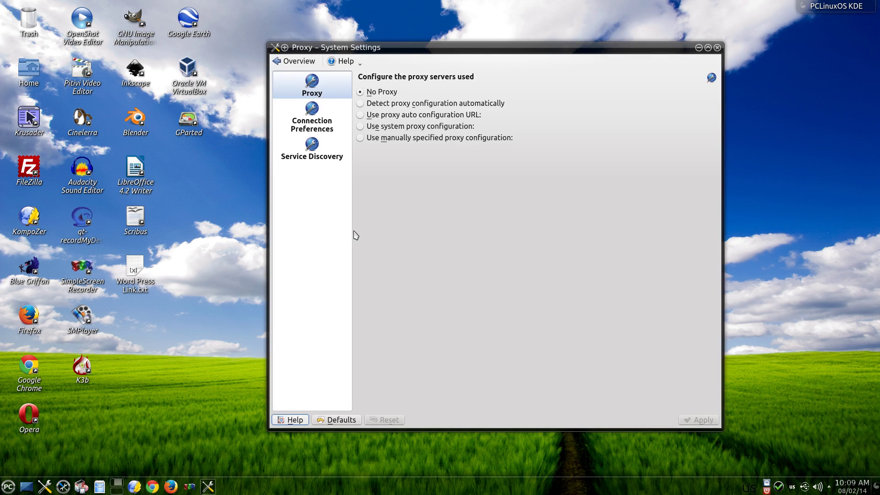
click(314, 117)
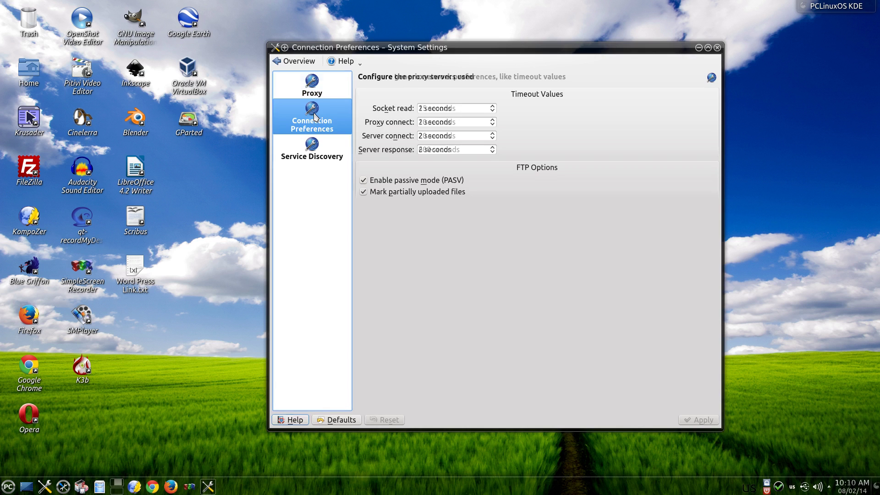
click(315, 146)
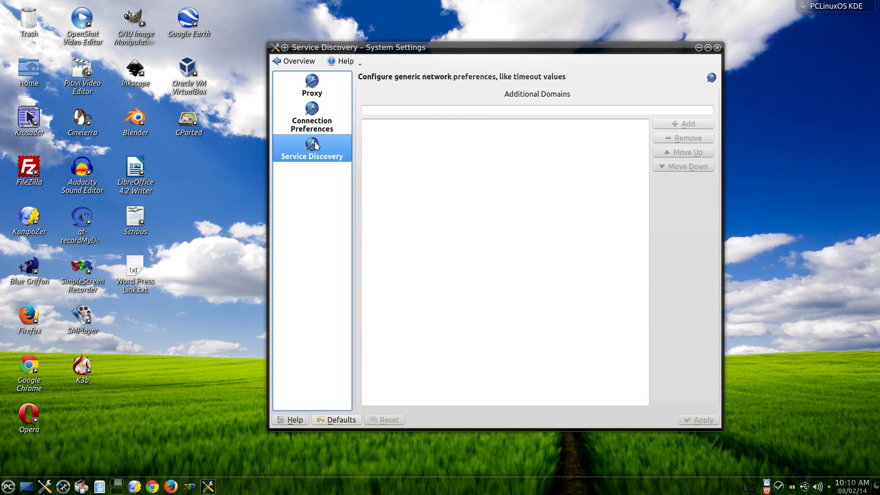
click(290, 62)
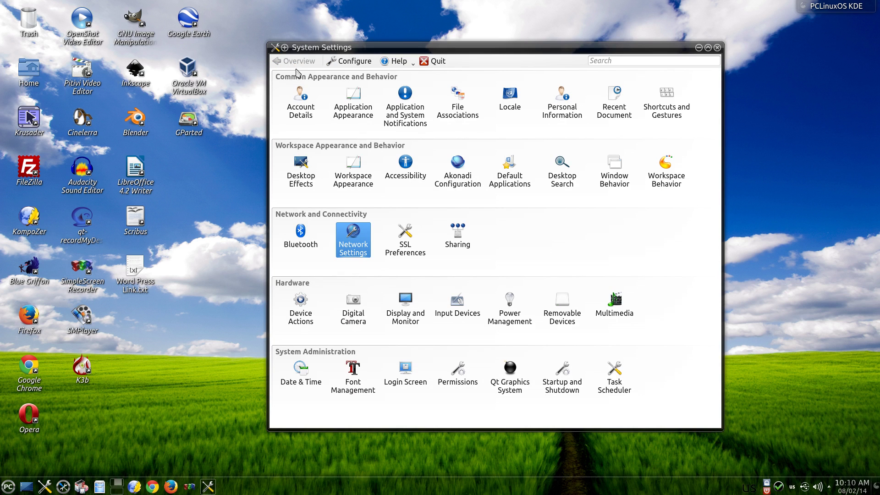
click(410, 230)
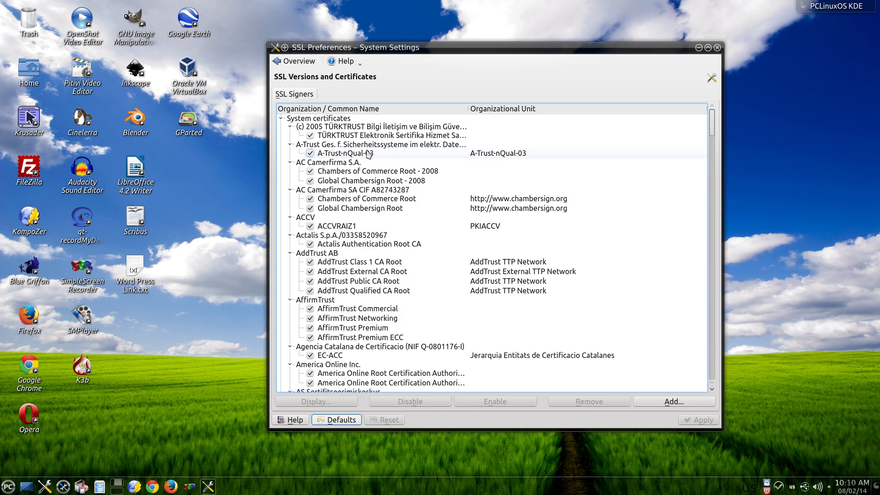
click(281, 64)
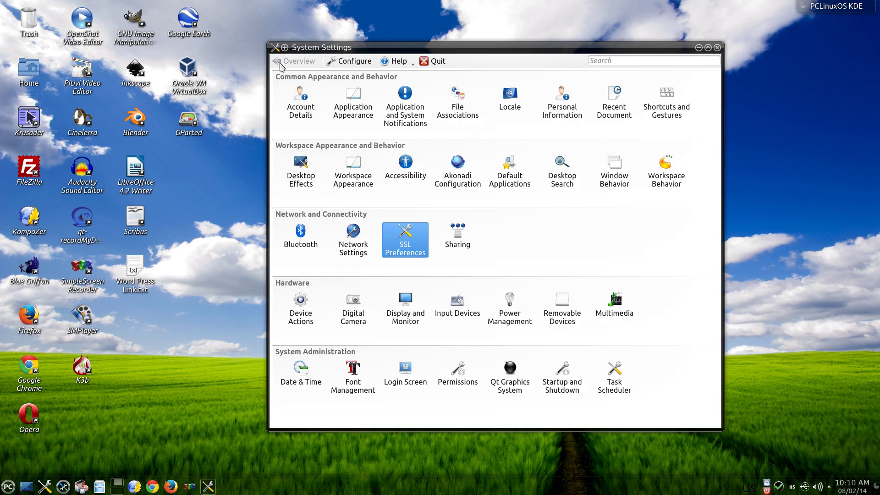
- Look through the Windows Shares, Device Actions and Digital Camera settings, returning to the overview after each
click(458, 239)
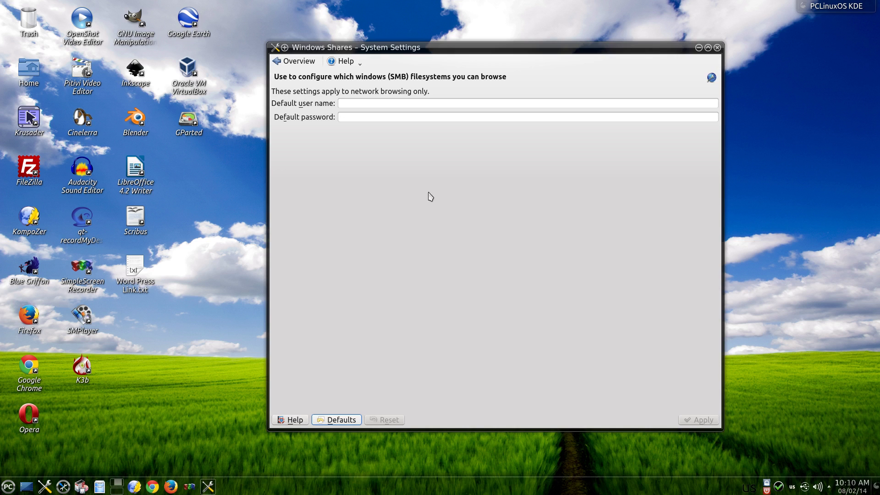
click(289, 63)
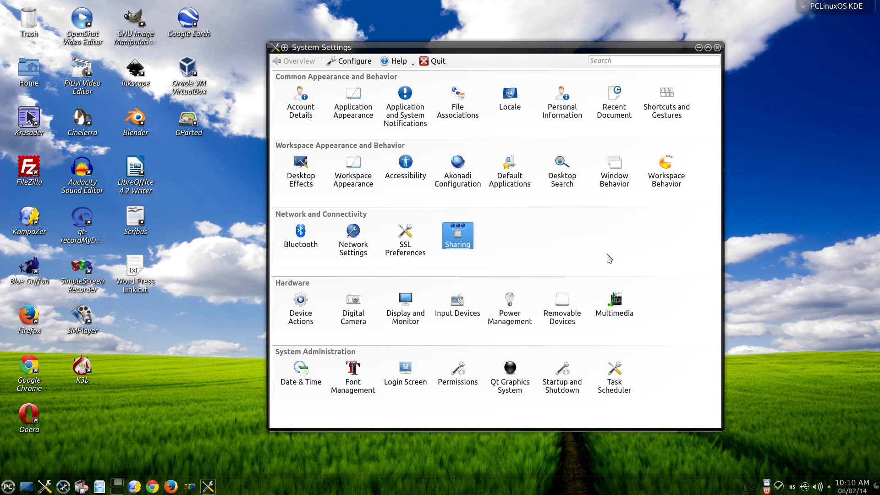
click(314, 310)
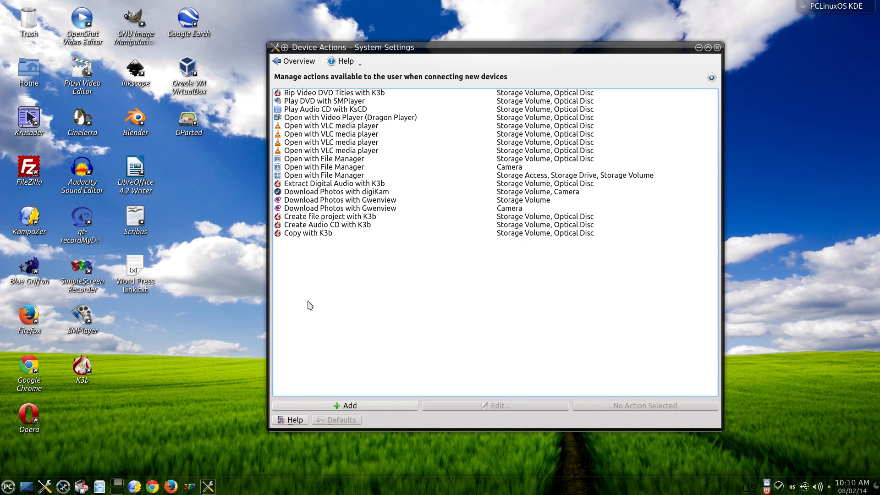
click(298, 62)
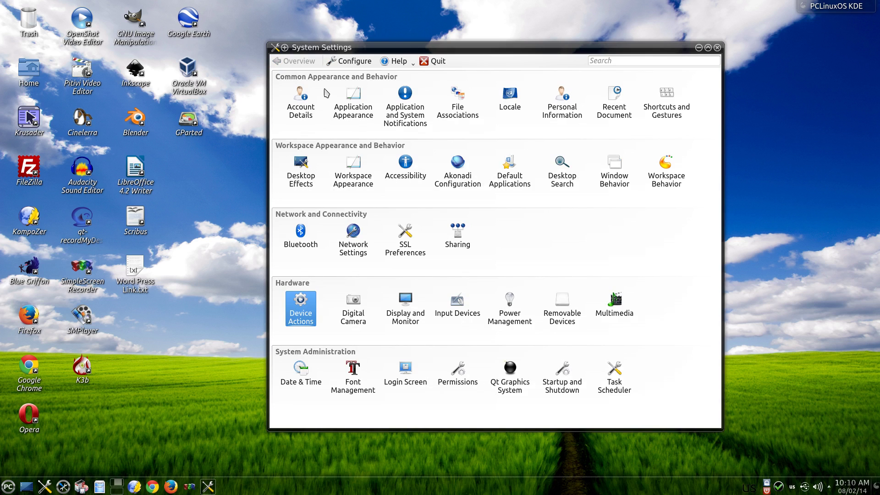
click(356, 306)
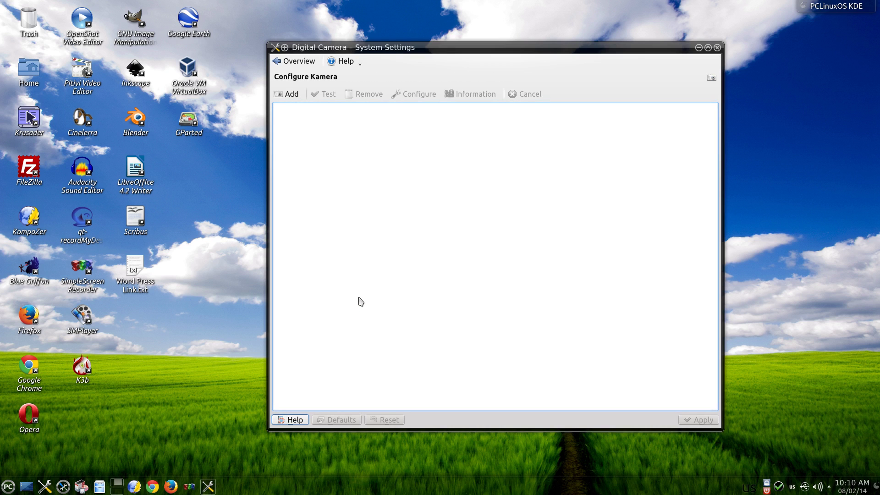
click(287, 63)
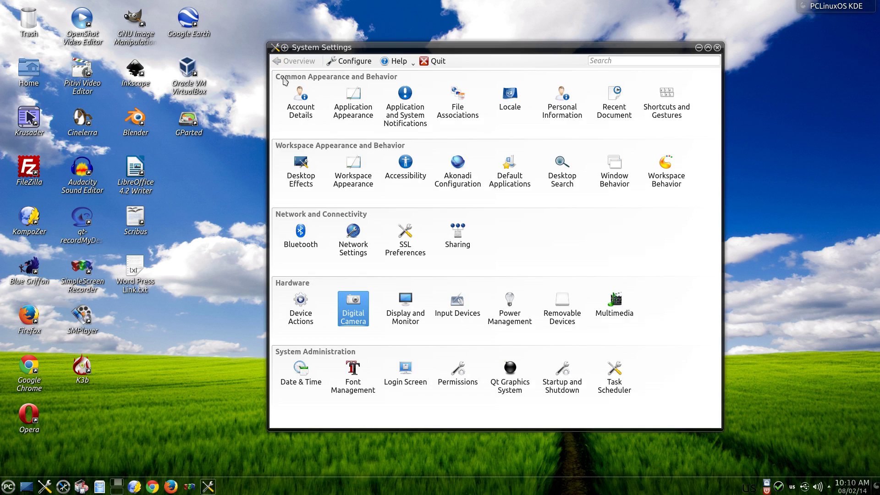
- Review the display size and orientation, Screen Locker and Gamma settings, discarding any changes, and return to the overview
click(405, 300)
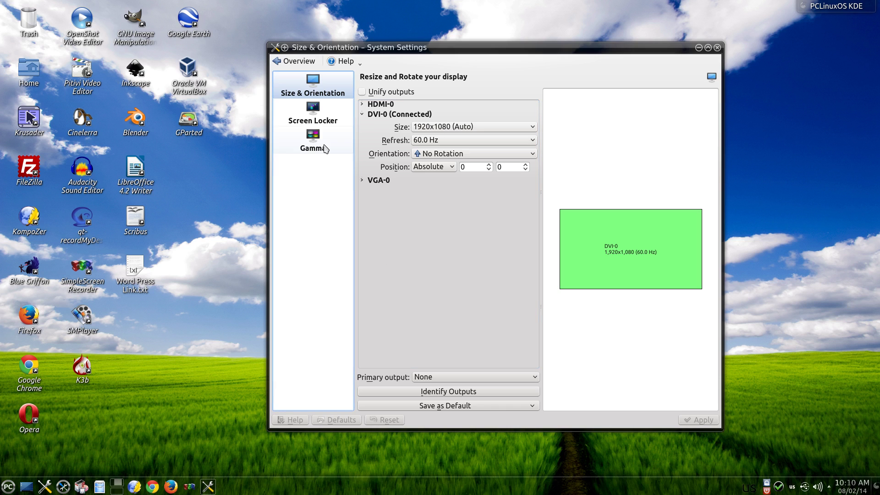
click(314, 115)
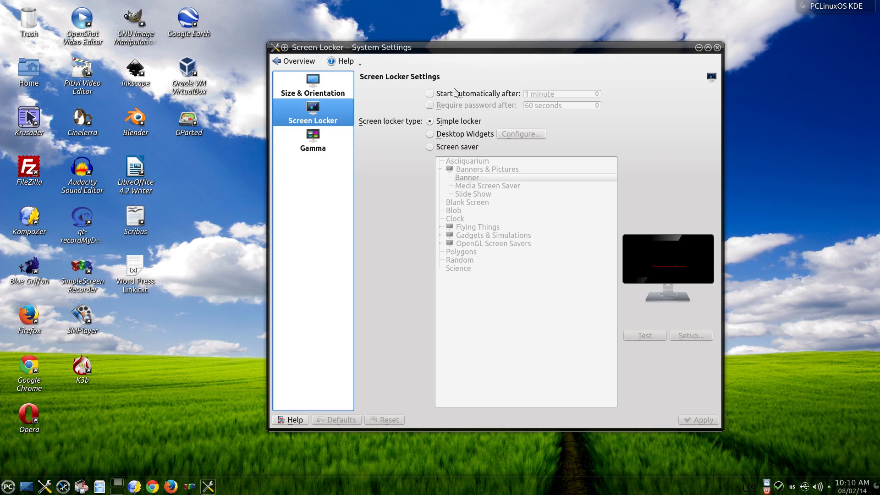
click(430, 94)
click(430, 94)
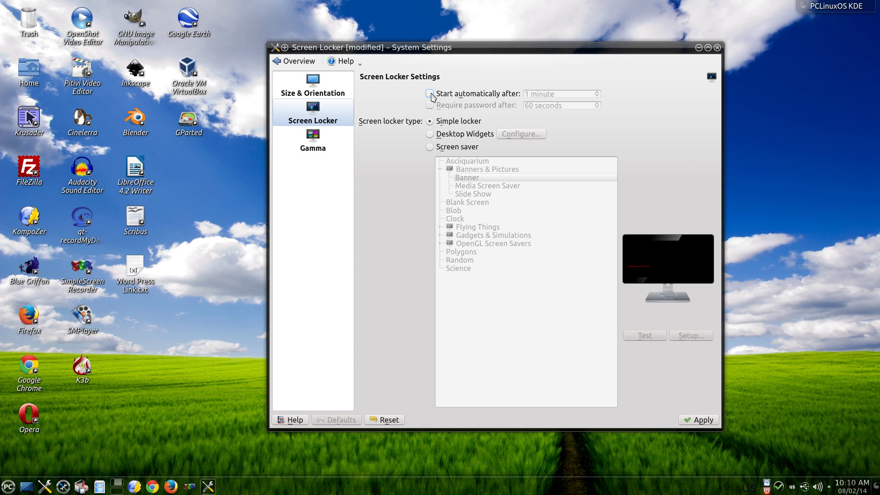
click(320, 143)
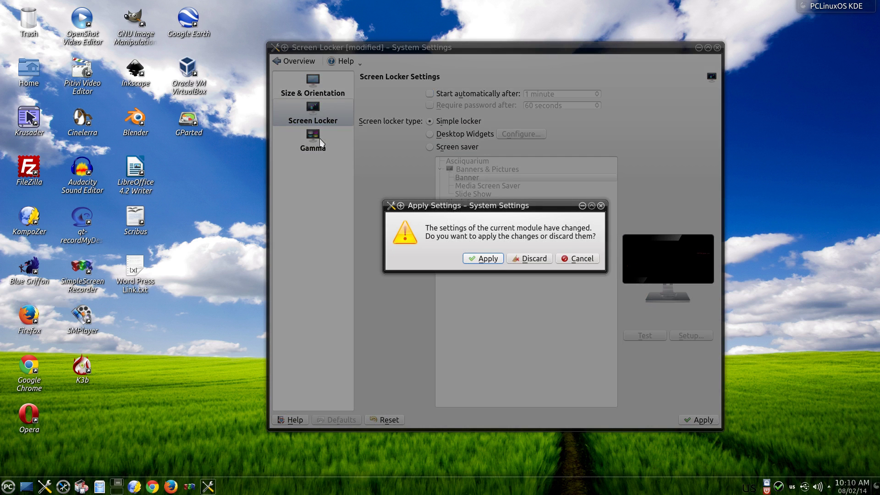
click(526, 259)
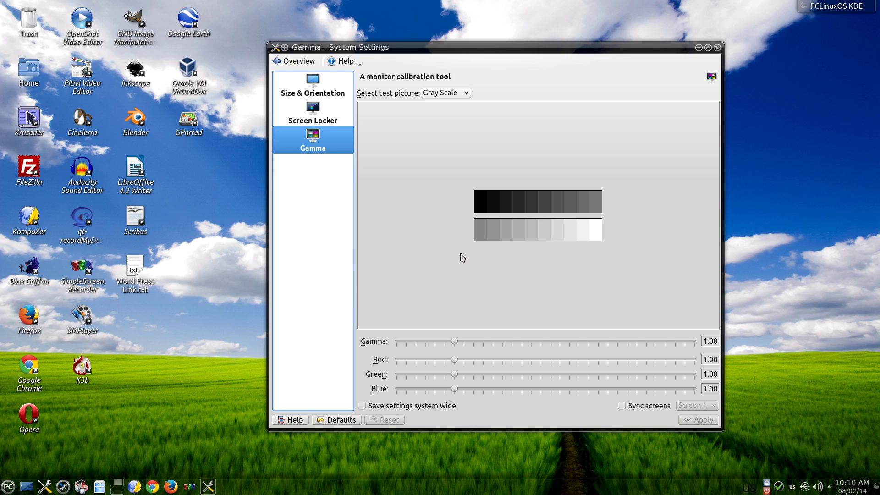
click(290, 63)
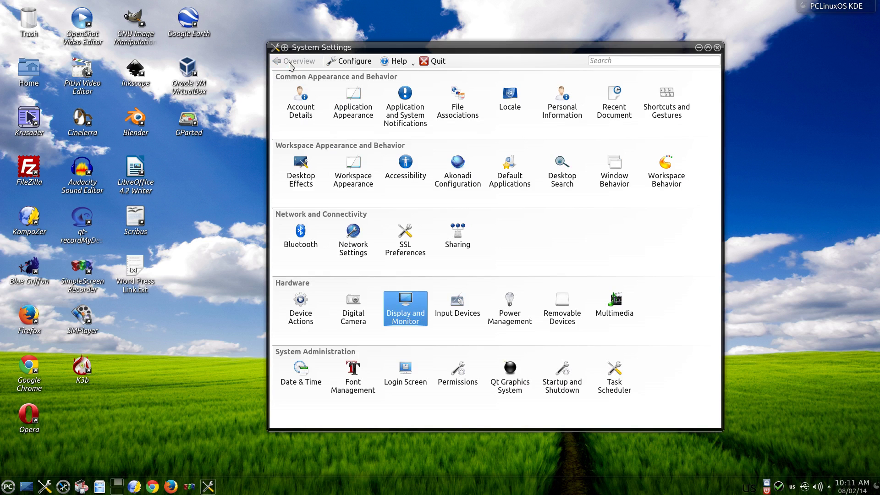
- Examine the keyboard hardware and layout settings, including the language, layout and variant choices for a new layout, and cancel adding it
click(464, 303)
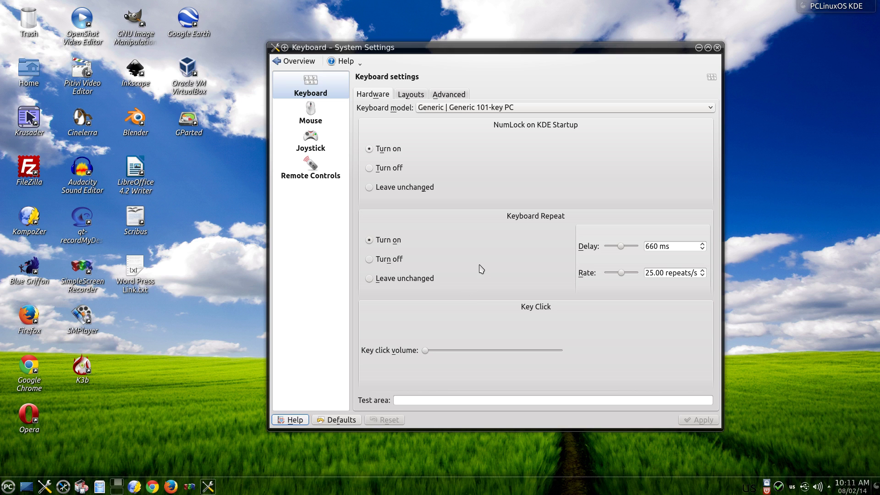
click(411, 95)
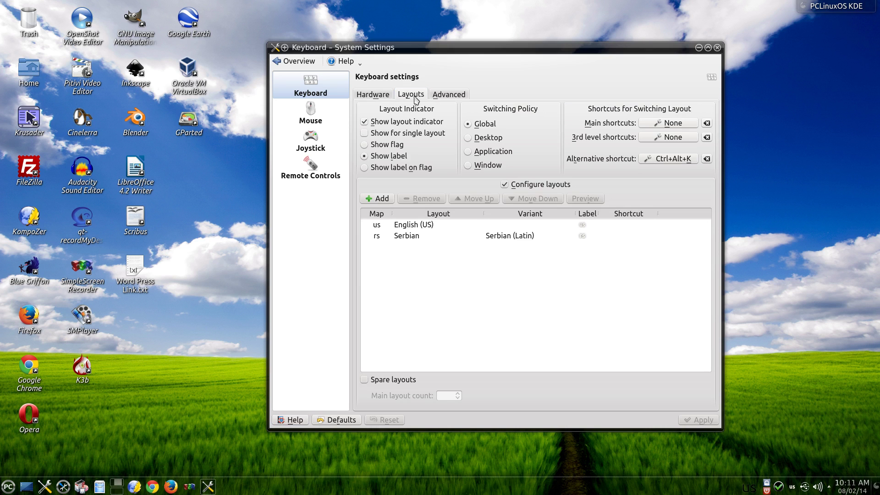
click(380, 199)
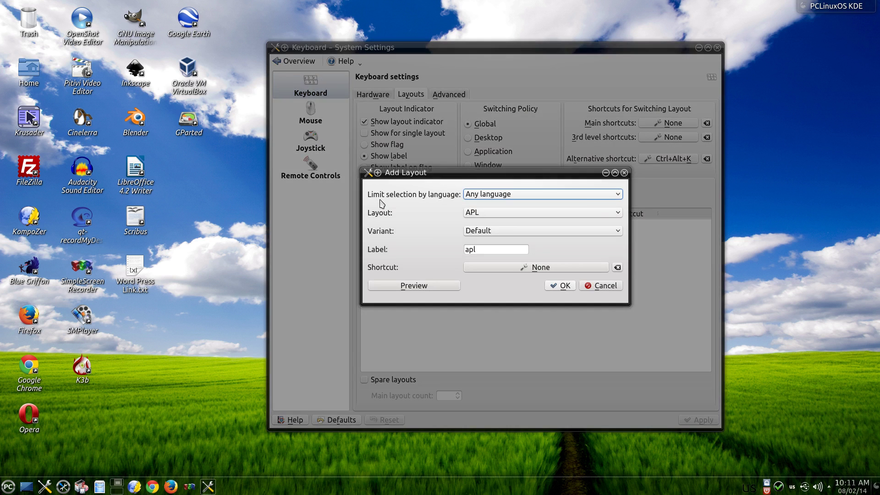
click(590, 195)
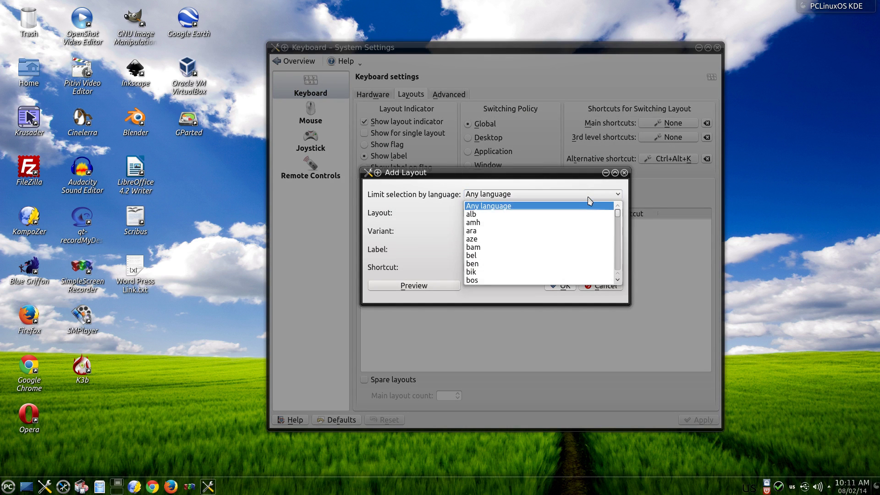
click(586, 205)
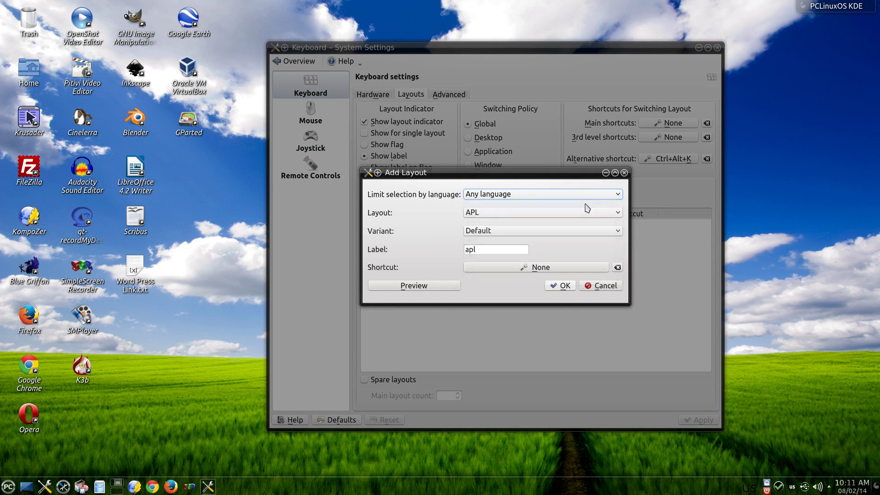
click(587, 213)
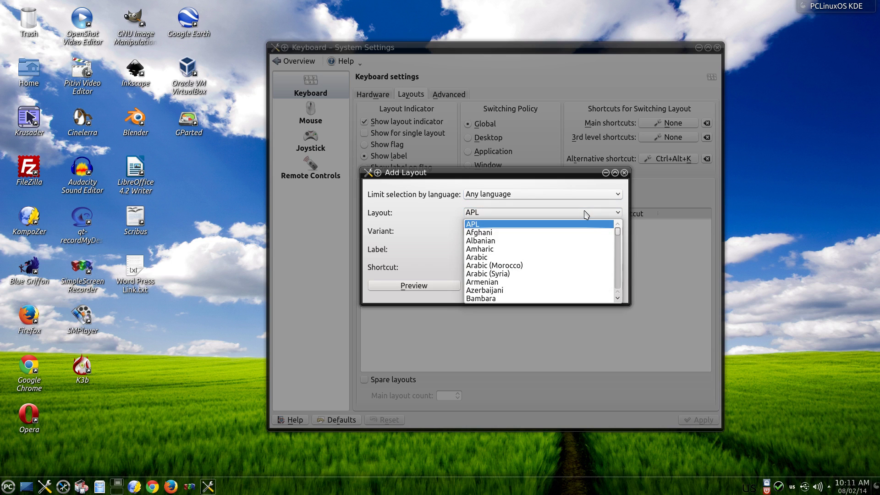
click(587, 214)
click(584, 230)
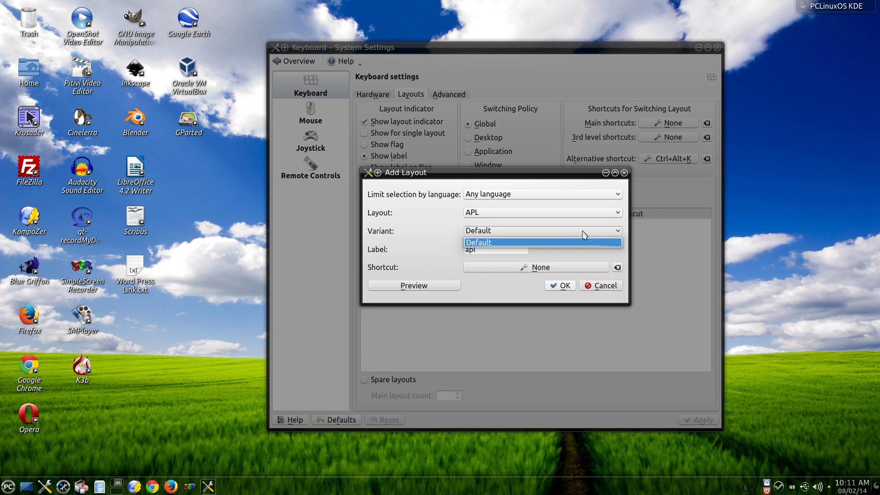
click(585, 234)
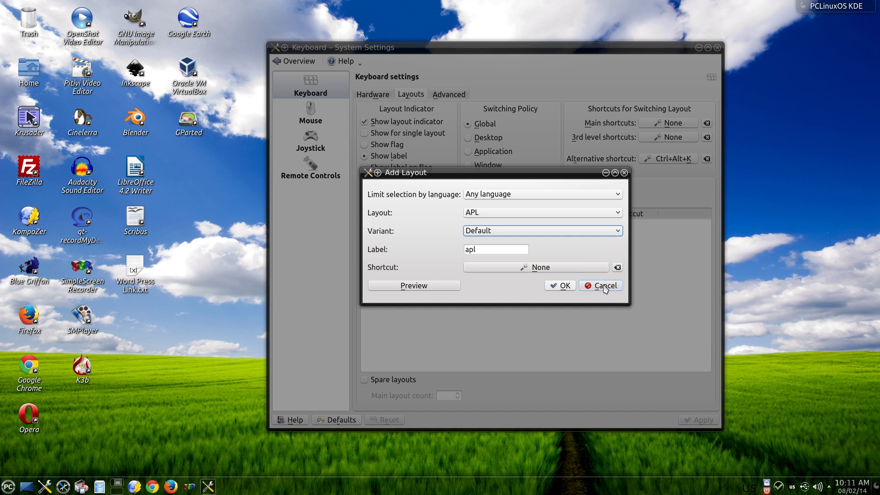
click(604, 288)
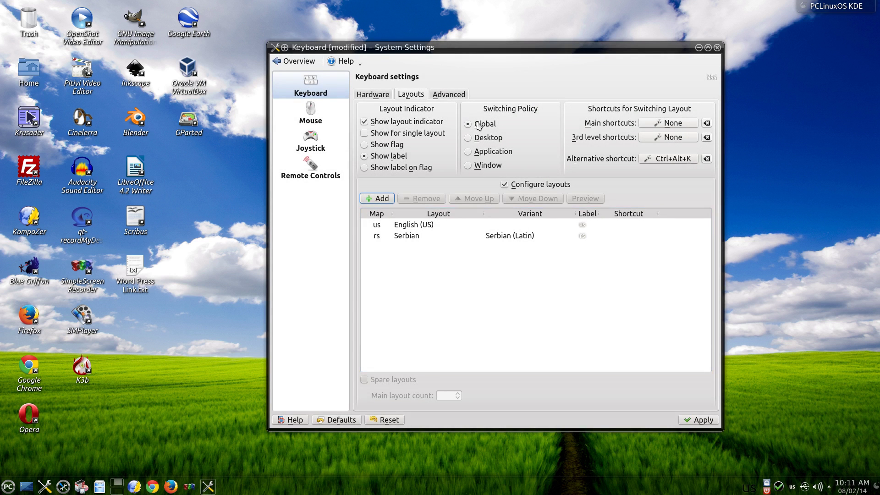
- Look at the advanced keyboard options, switching Configure keyboard options on and back off
click(457, 96)
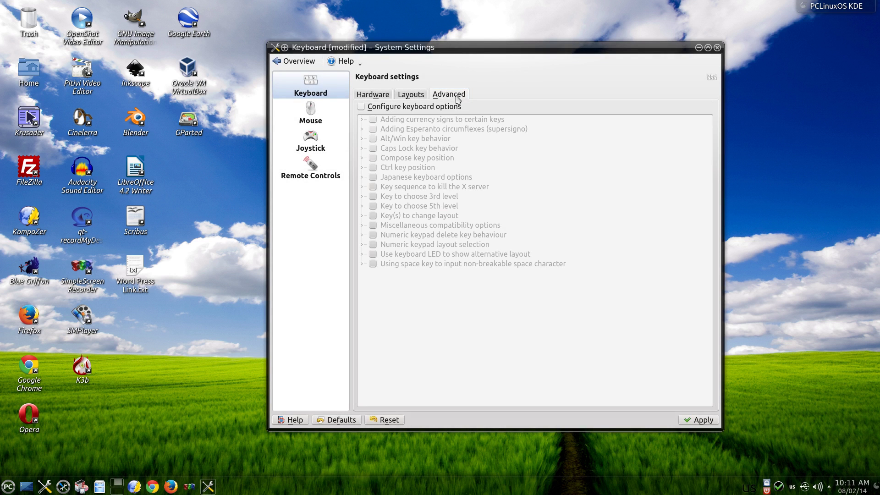
click(361, 106)
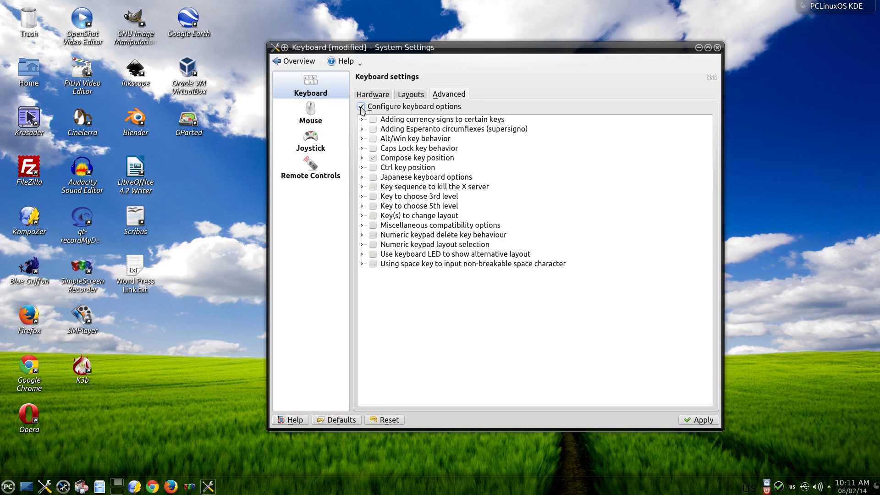
click(361, 107)
- Open the Mouse settings, discarding the keyboard changes, and review the general, advanced and mouse navigation options
click(320, 120)
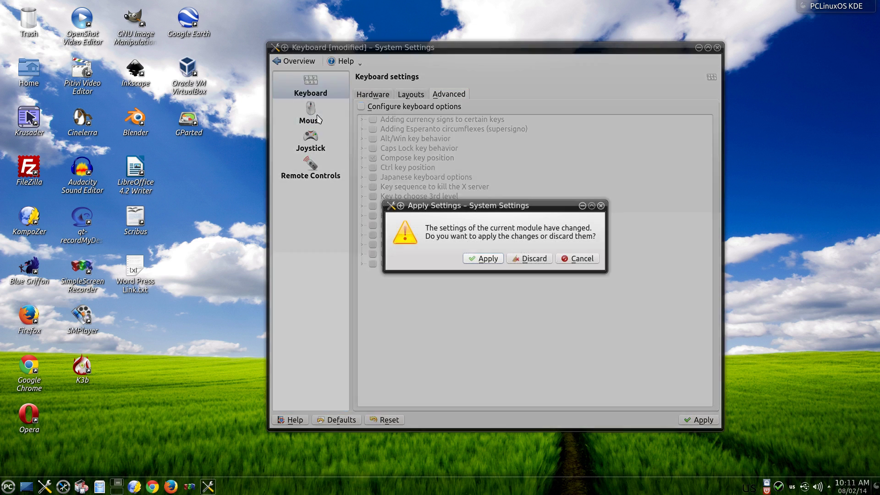
click(525, 259)
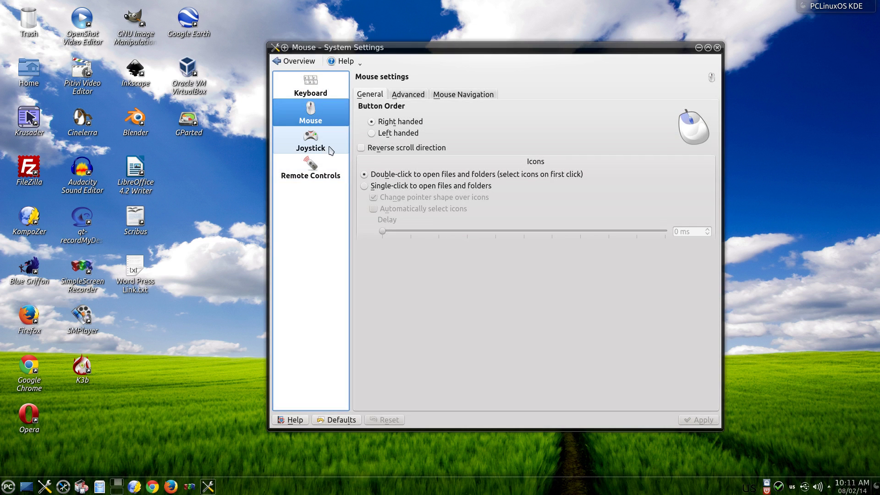
click(405, 97)
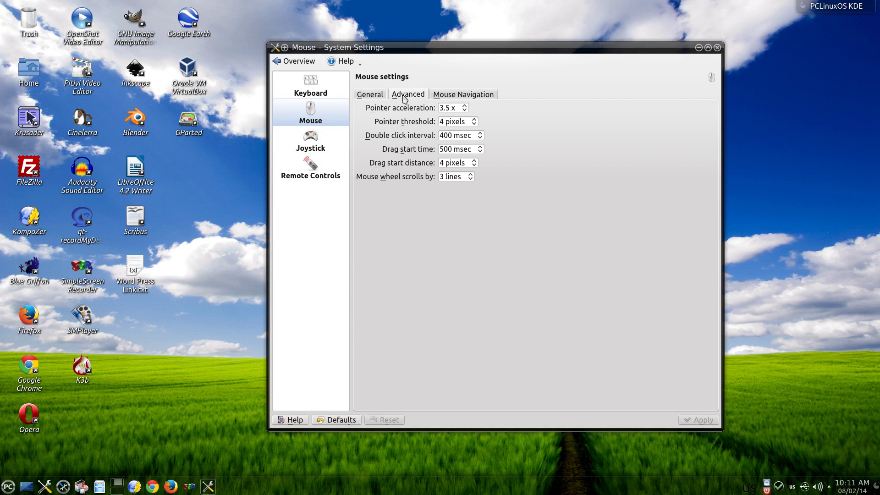
click(452, 95)
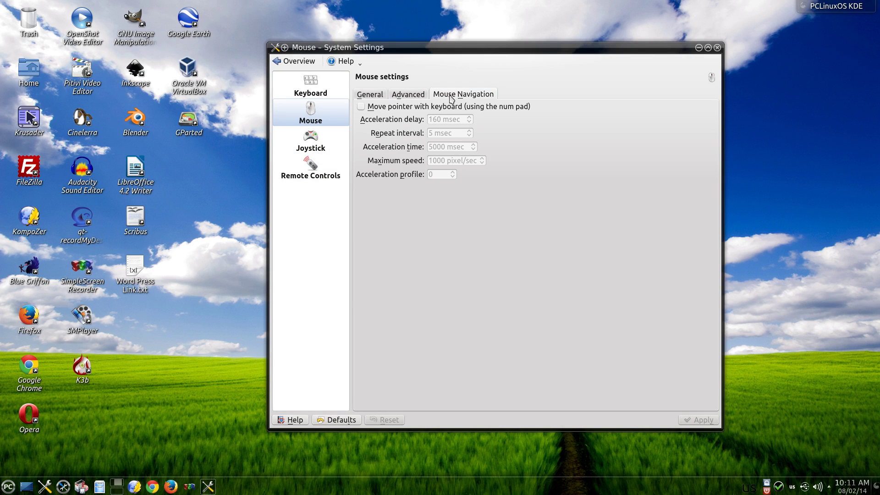
- Enable and apply moving the pointer with the num pad, and switch it off again with the change applied
click(362, 107)
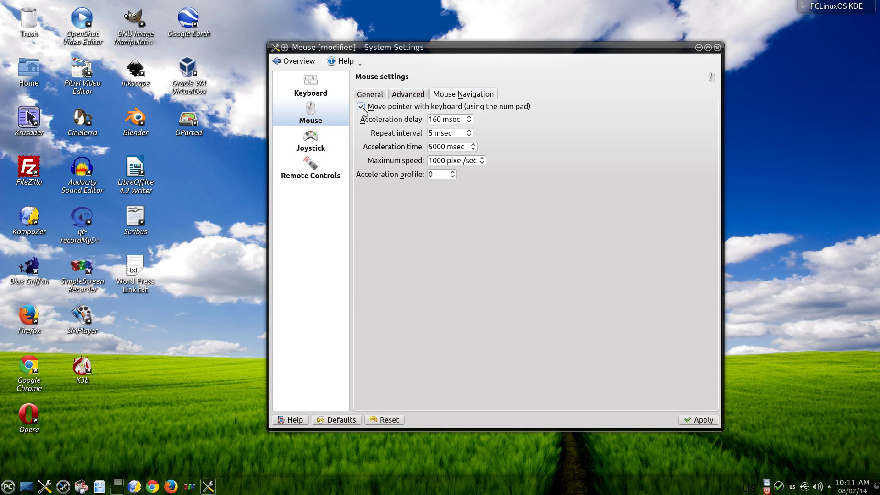
click(697, 422)
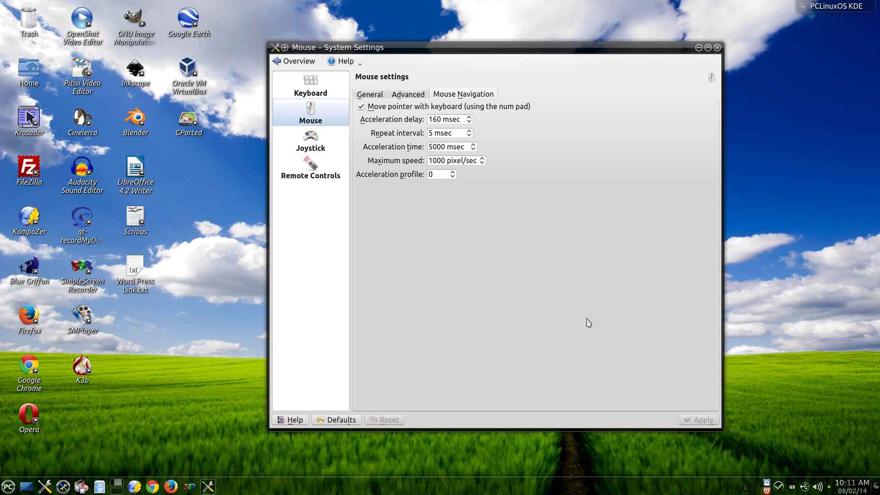
click(362, 107)
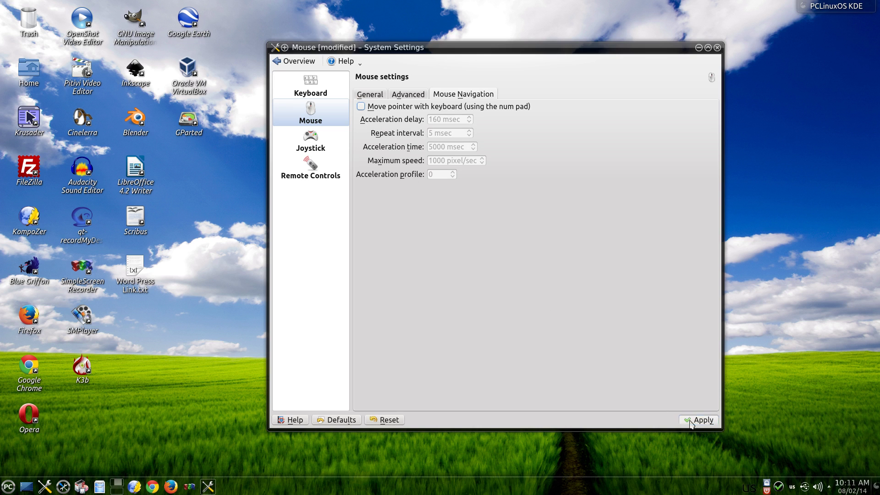
click(695, 421)
- Look at the Joystick and Remote Controls settings, and return to the overview
click(314, 147)
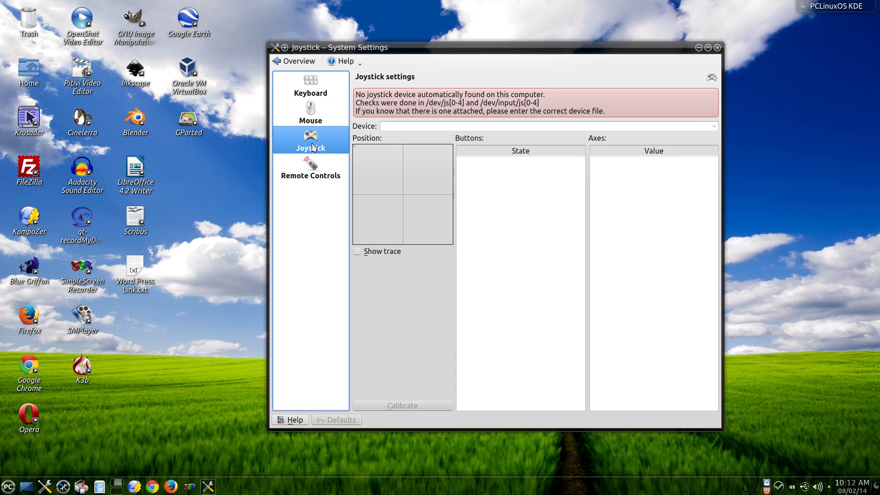
click(315, 165)
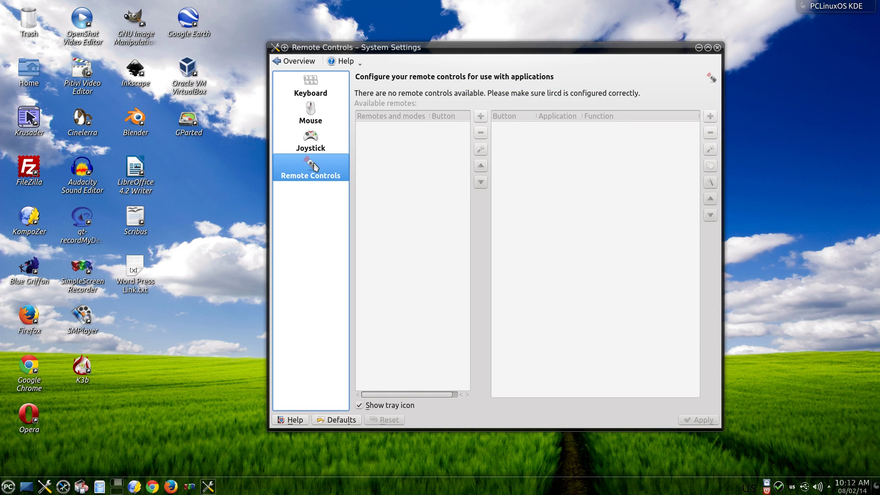
click(297, 63)
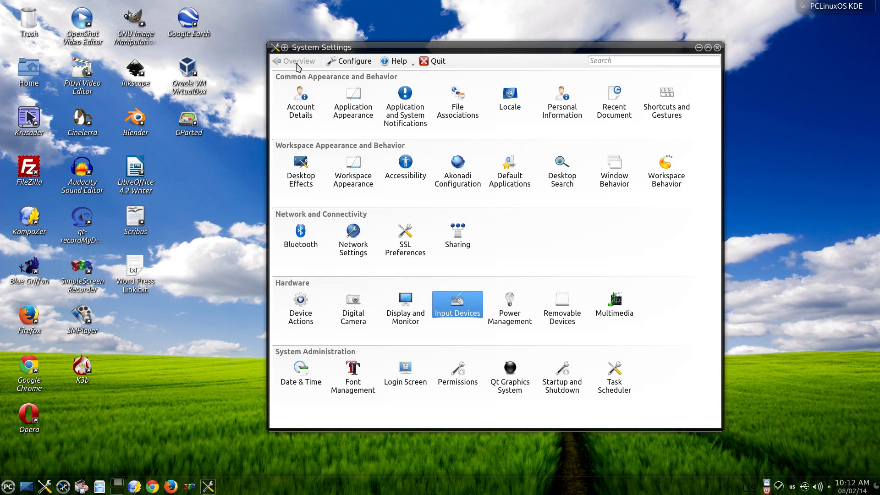
- Turn off Screen Energy Saving in the Power Management settings and apply the change
click(516, 308)
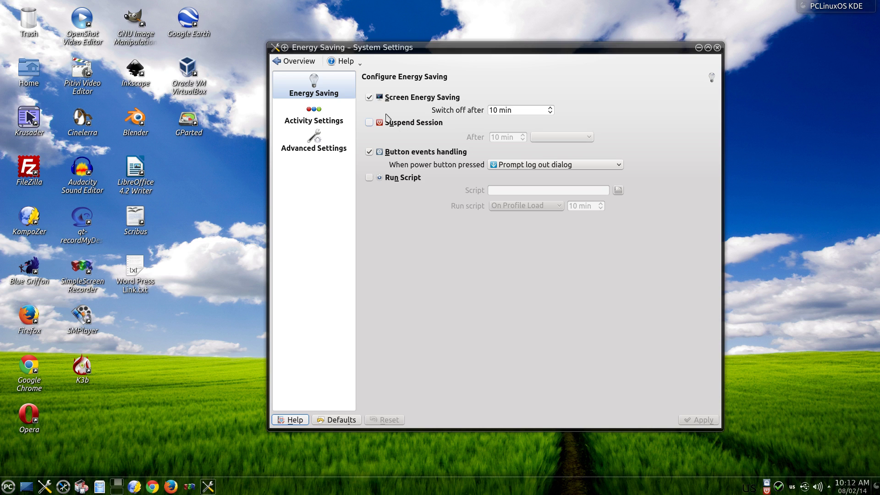
click(369, 98)
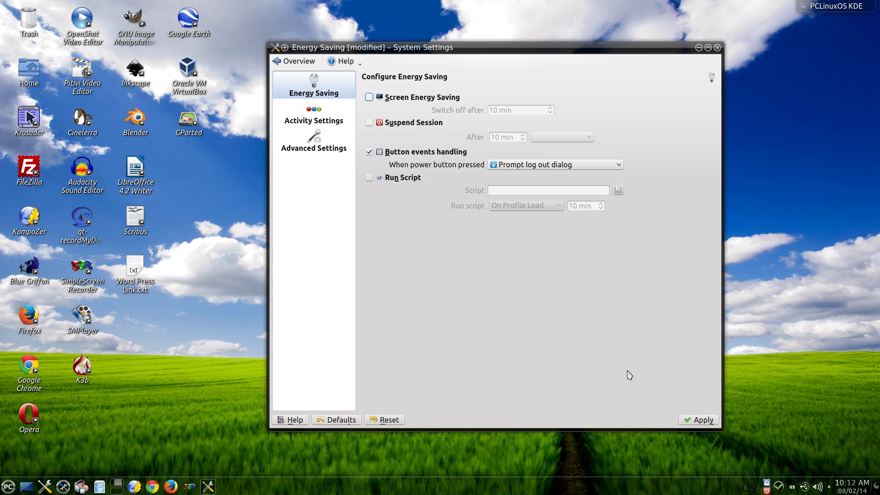
click(704, 420)
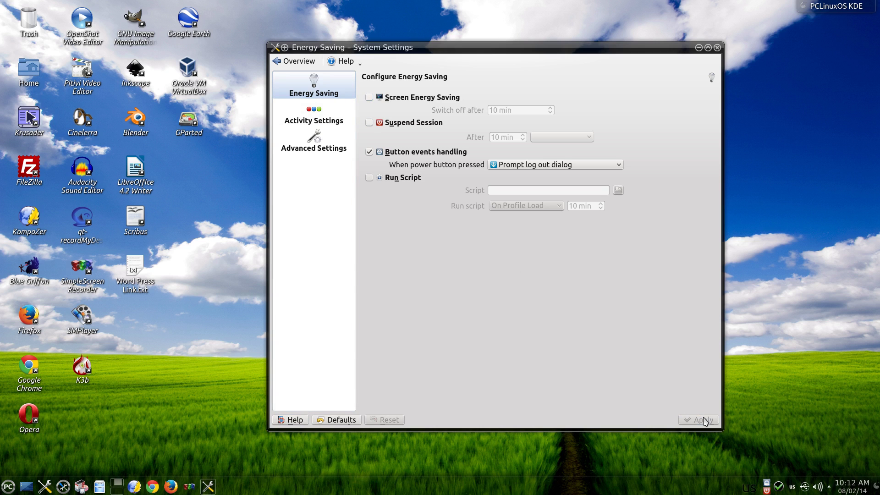
- Look at the per-activity and advanced power management settings, and return to the overview
click(327, 118)
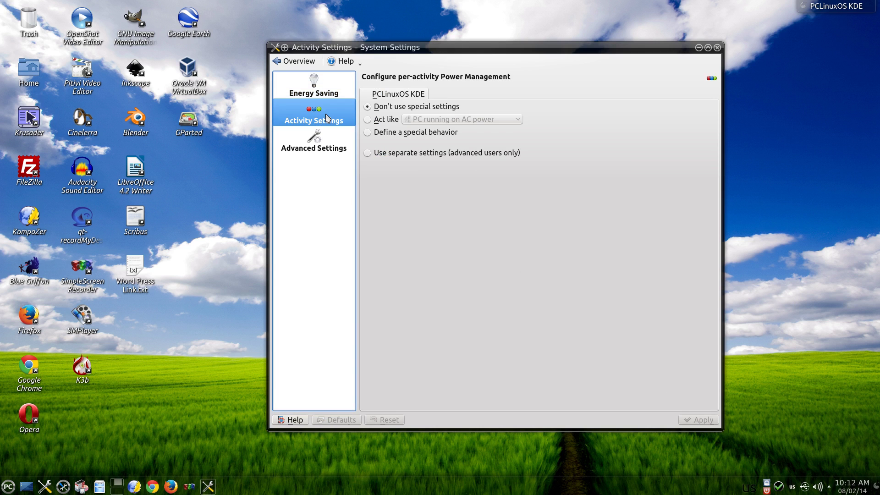
click(321, 141)
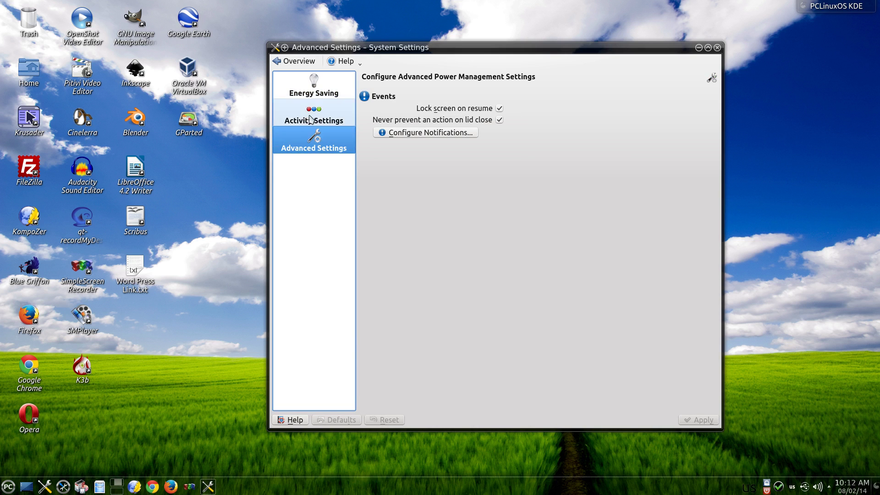
click(293, 61)
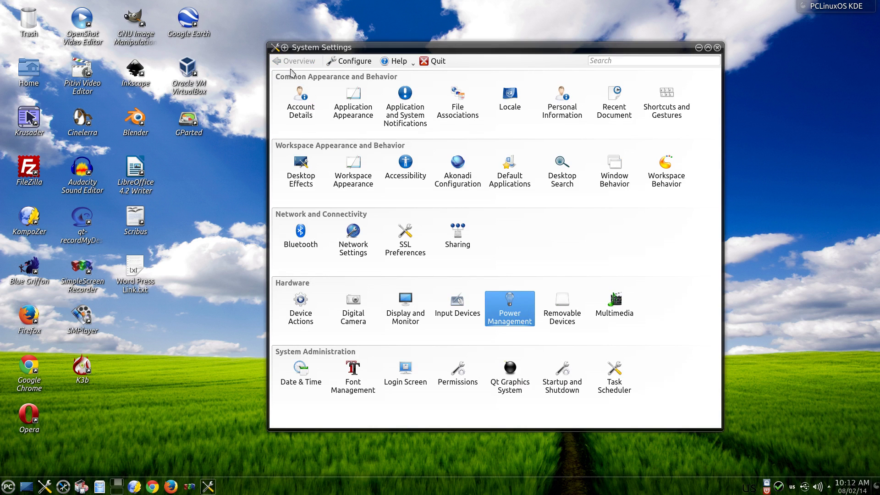
- Switch automatic mounting of removable media on and back off in the Removable Devices settings, and discard the changes
click(563, 306)
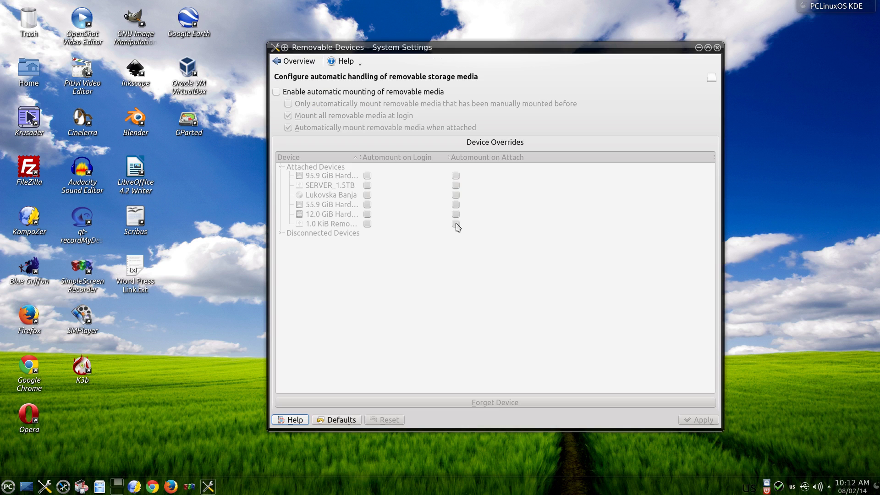
click(276, 92)
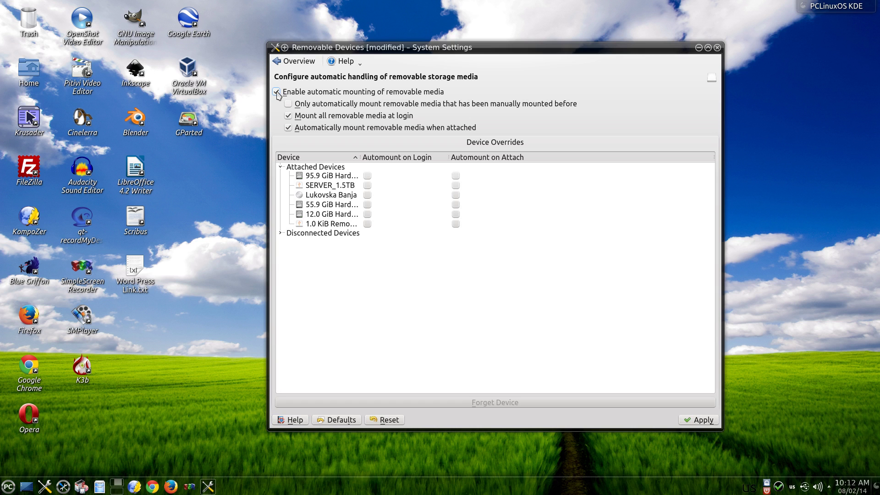
click(276, 92)
click(295, 61)
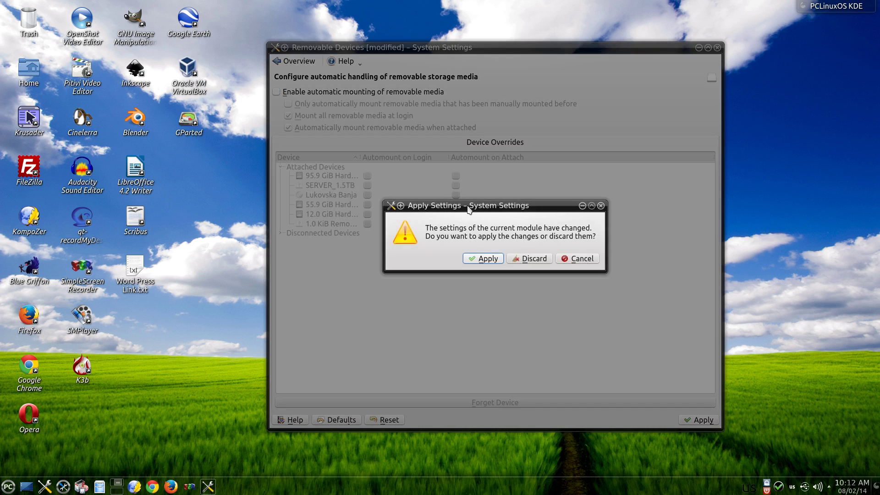
click(529, 259)
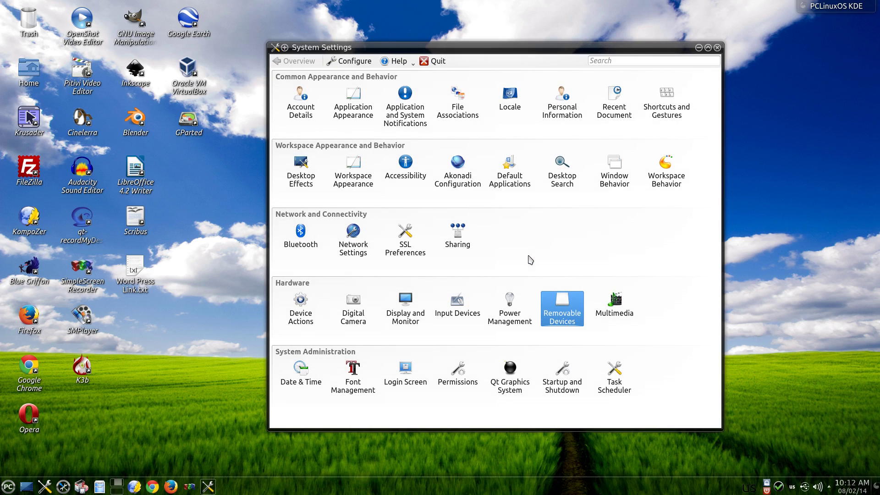
- Review the Multimedia settings for audio CDs and their encoders, audio and video devices, and CDDB retrieval, and return to the overview
click(623, 305)
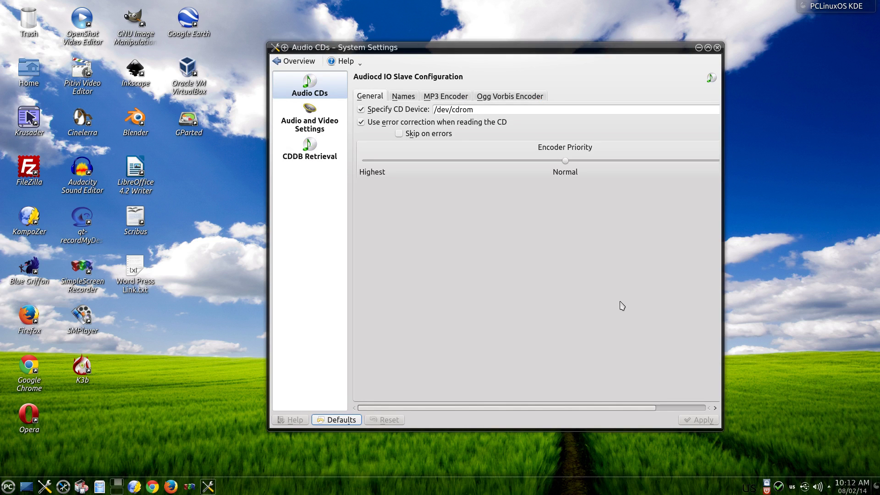
click(414, 100)
click(435, 100)
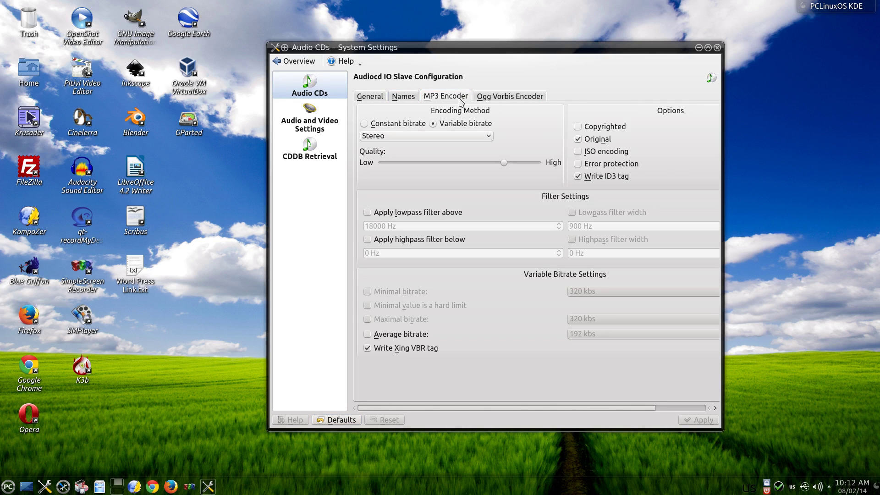
click(488, 101)
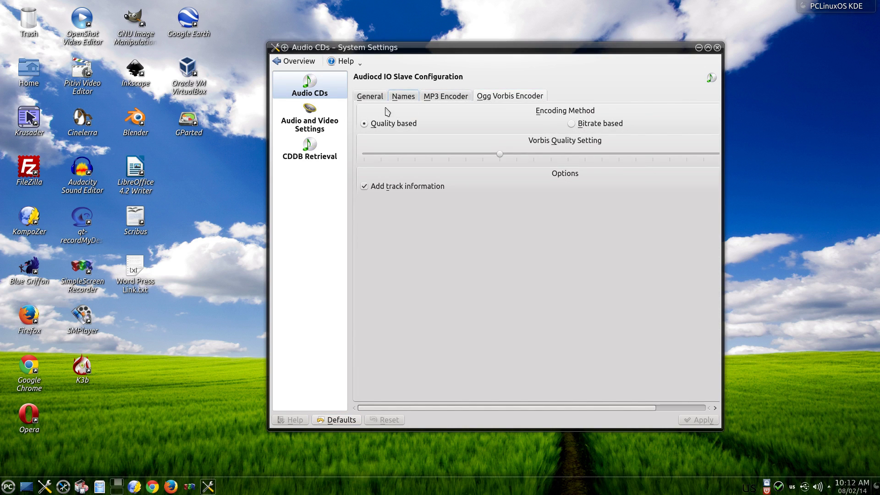
click(321, 118)
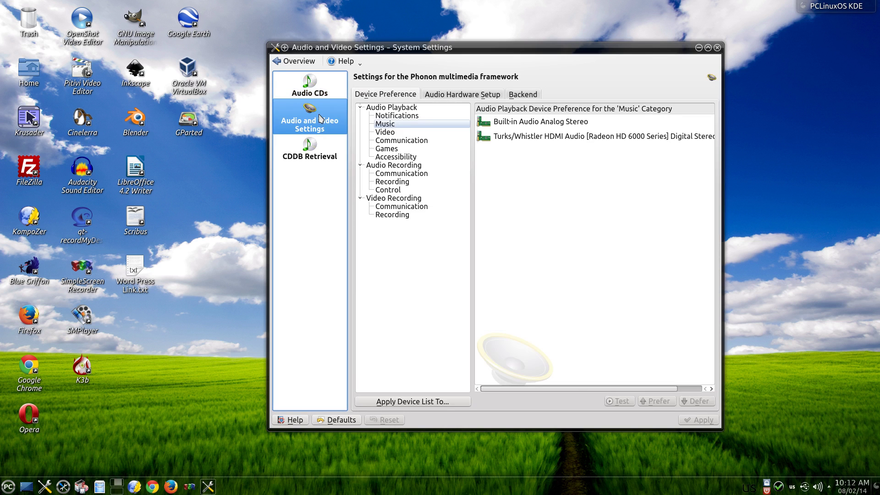
click(316, 161)
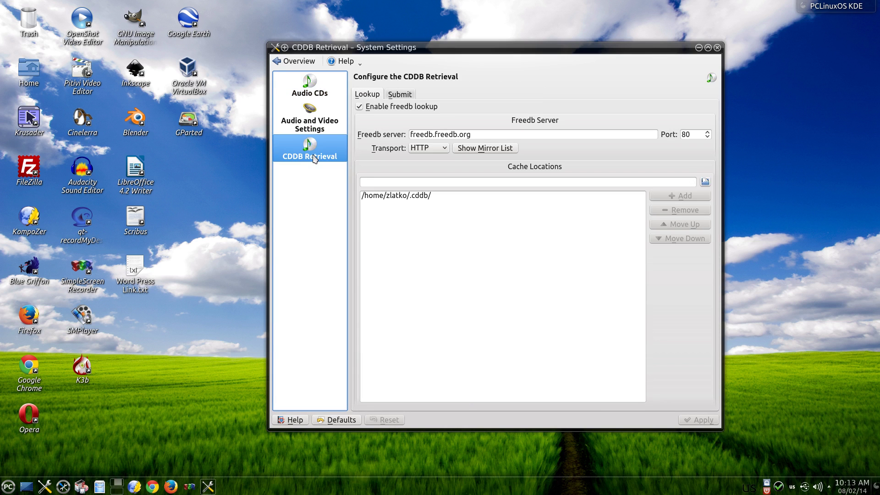
click(299, 62)
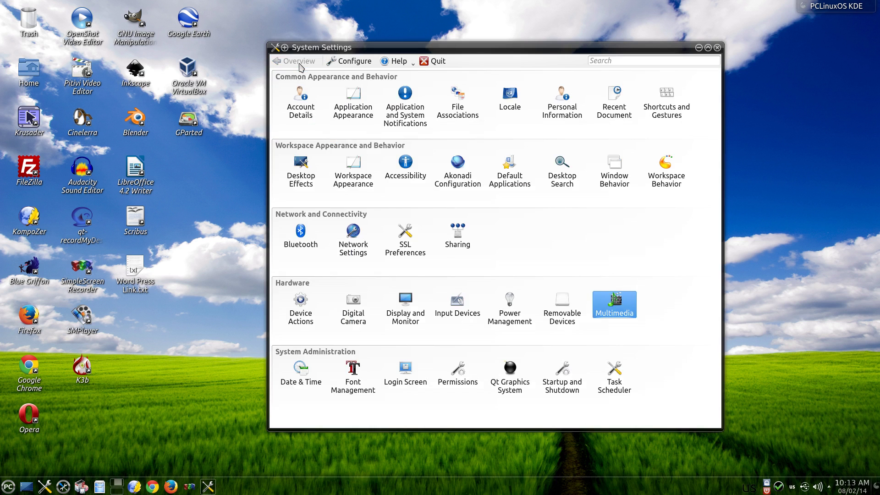
- Look at the Date & Time settings, and preview Andale Mono, Bitstream Vera Serif and decsess.pcf in Font Management
click(301, 372)
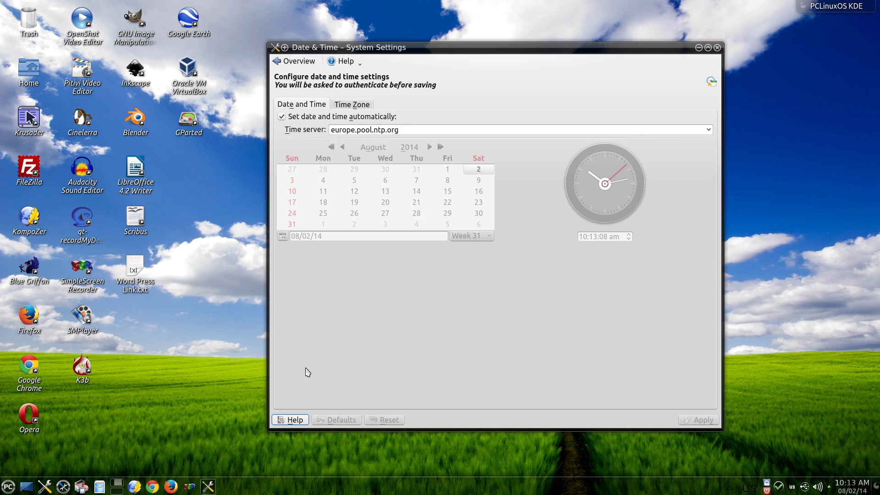
click(297, 67)
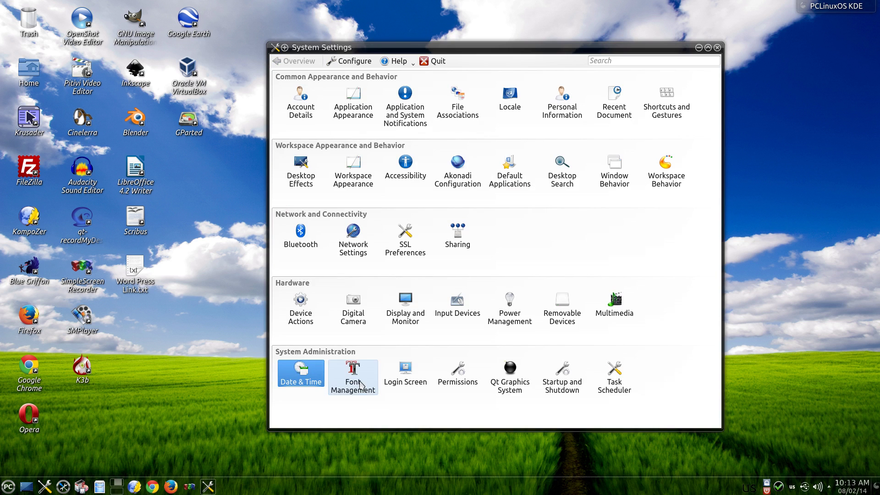
click(361, 385)
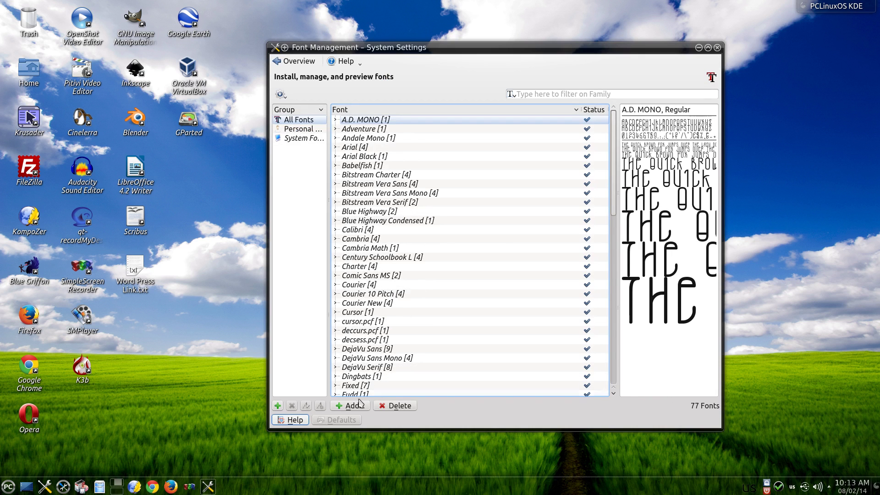
click(357, 139)
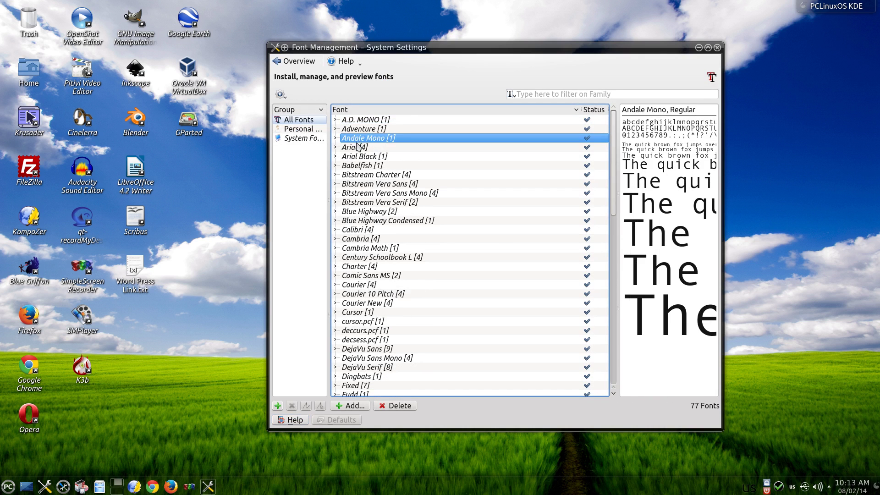
click(364, 203)
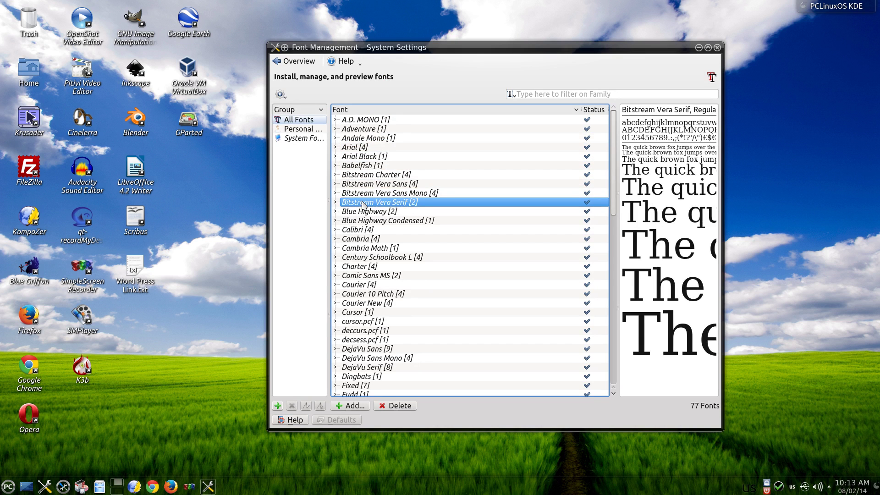
scroll(415, 268, down, 2)
click(390, 286)
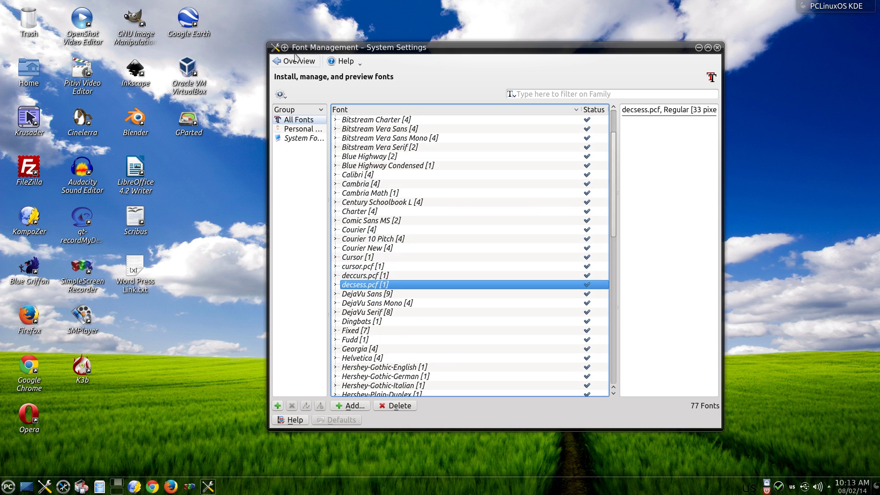
click(296, 62)
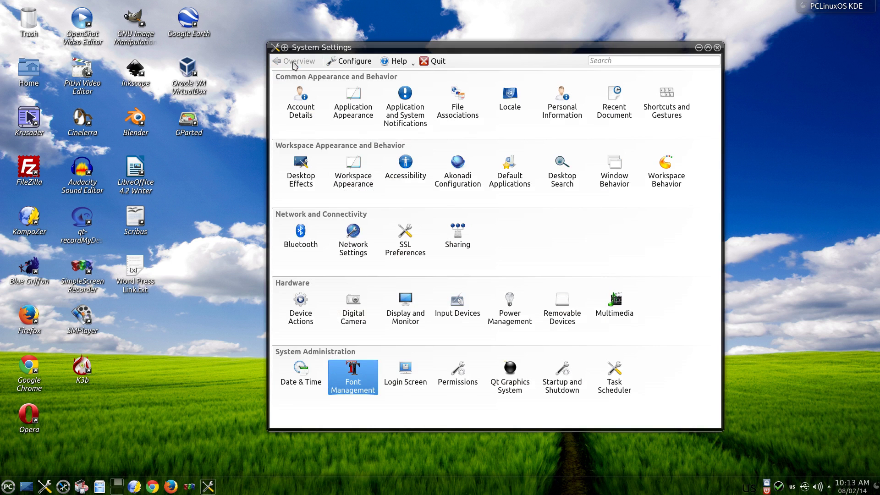
- Open the Login Screen settings and review the general, dialog, background and theme options
click(405, 377)
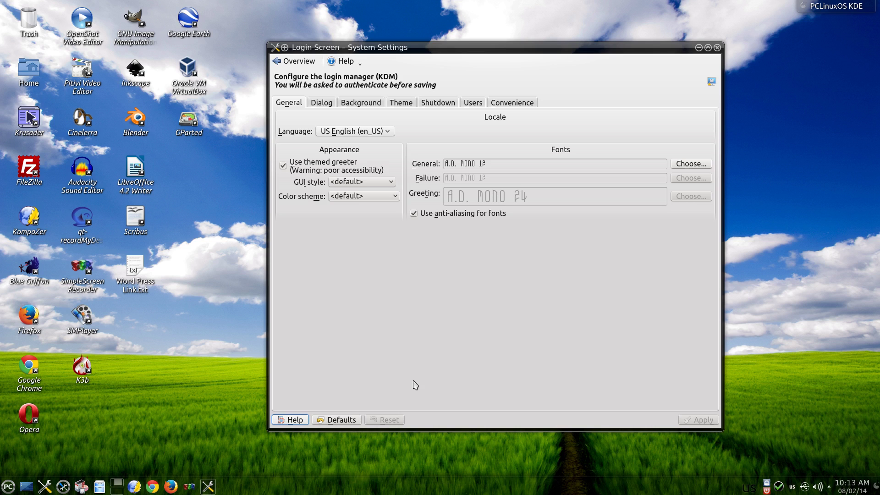
click(327, 103)
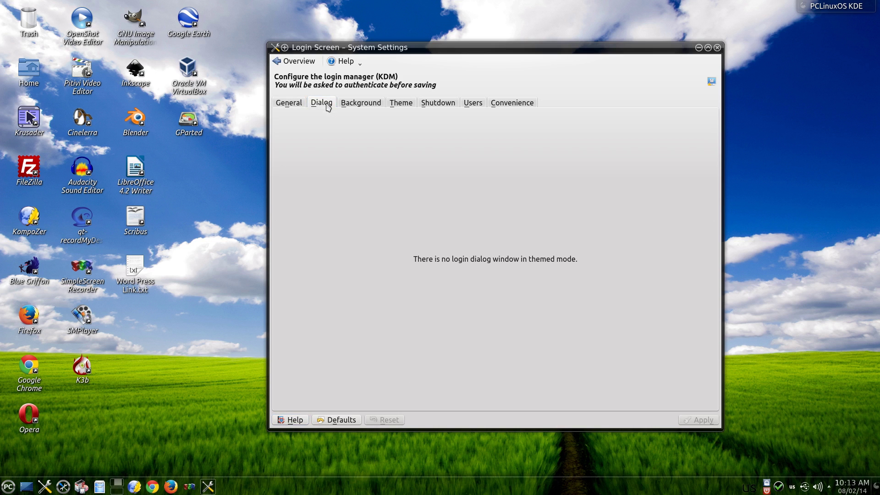
click(345, 107)
click(398, 104)
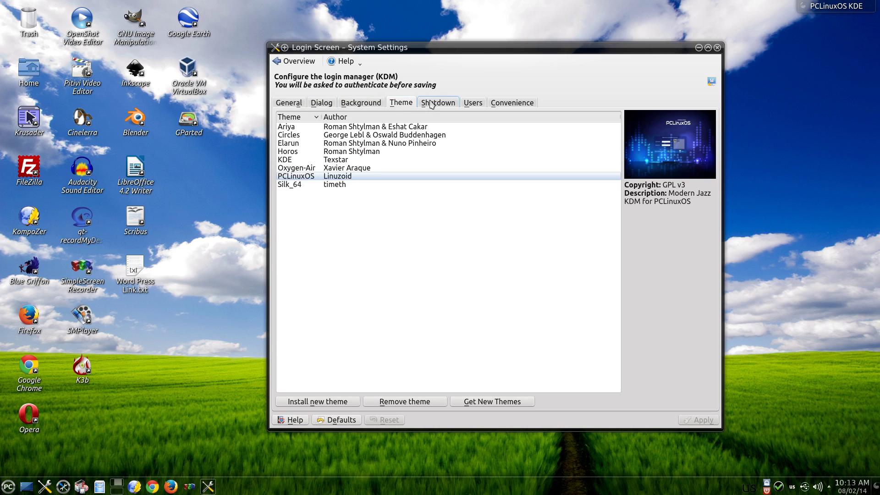
- Preview the available login themes, including Ariya, Oxygen-Air, KDE, Circles and Silk_64
click(384, 127)
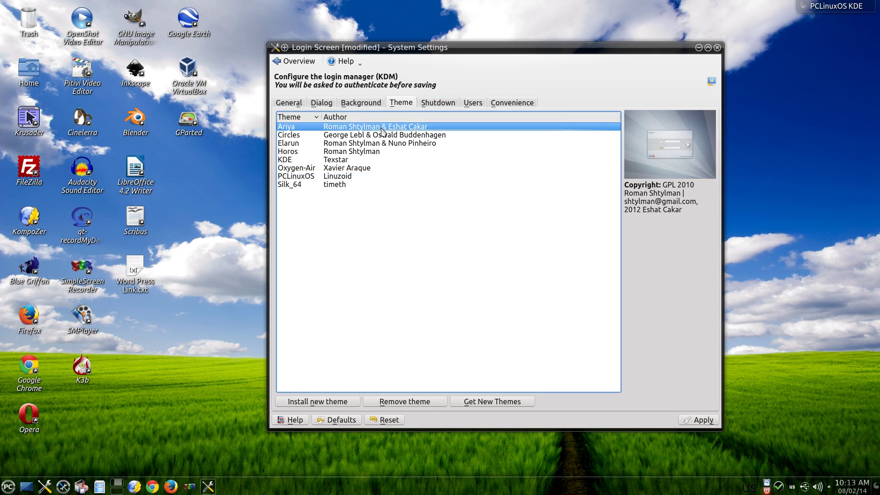
click(346, 176)
click(345, 169)
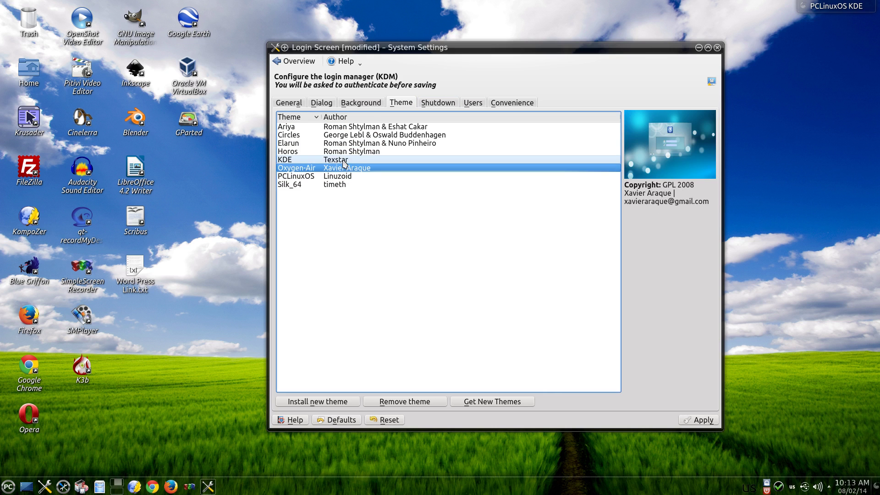
click(345, 161)
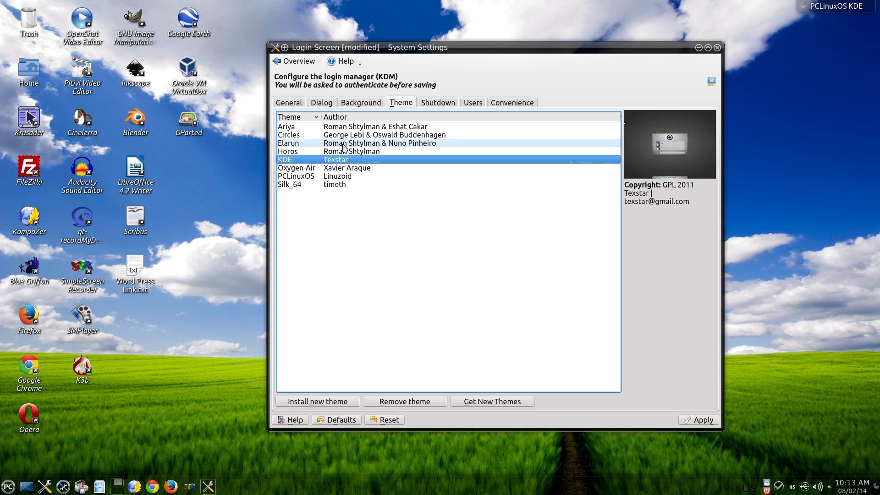
click(345, 144)
click(345, 137)
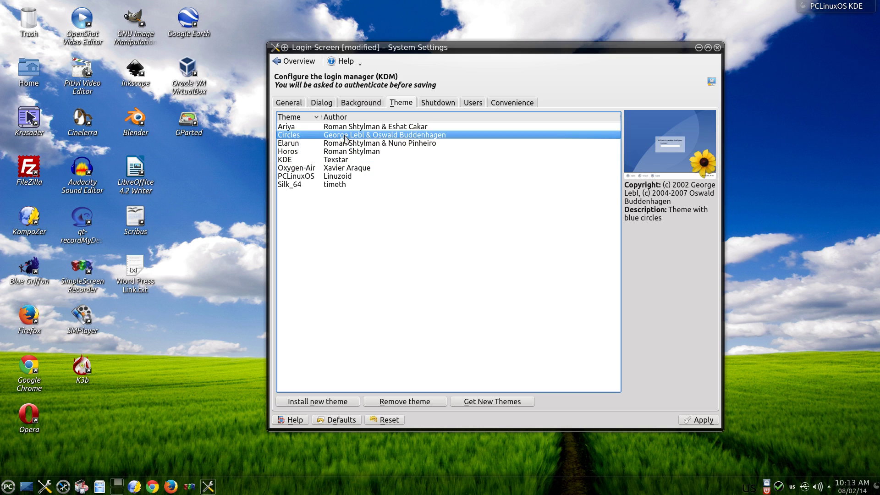
click(347, 129)
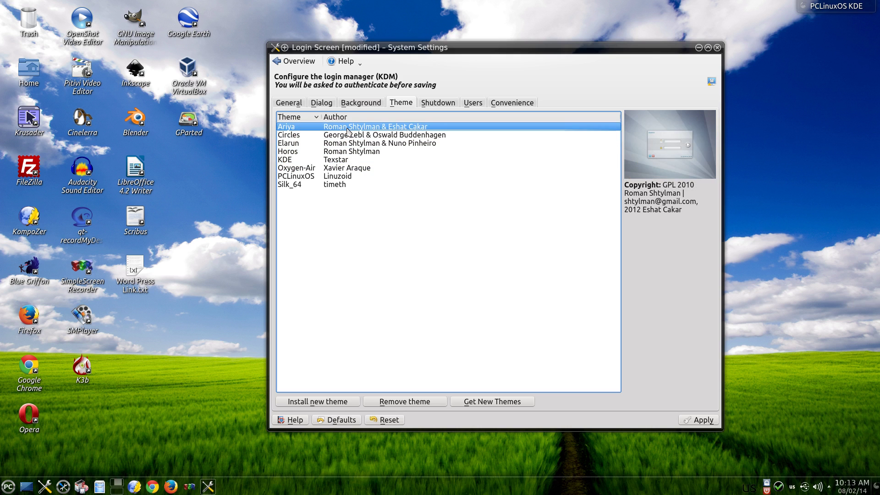
click(340, 186)
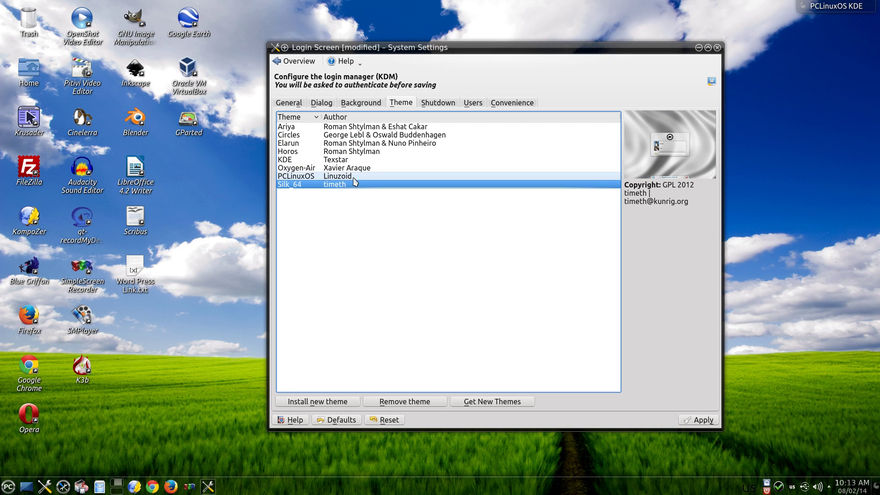
- Review the shutdown, users and convenience options of the login manager
click(438, 104)
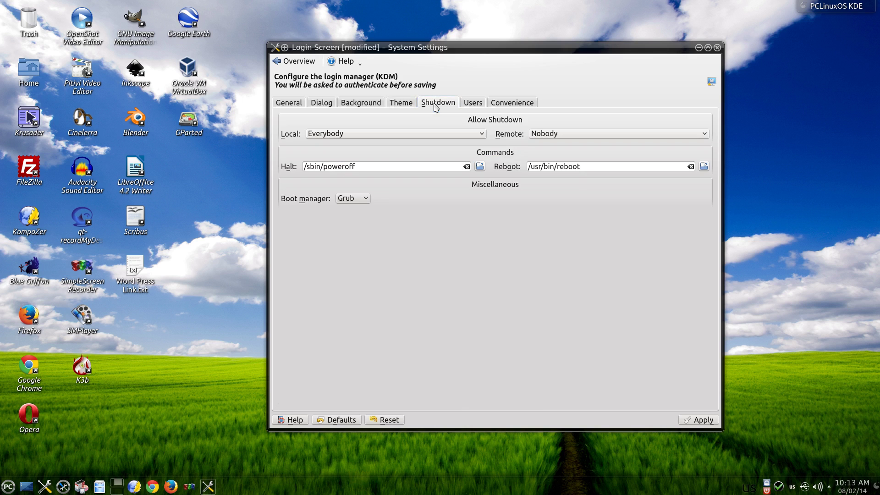
click(473, 106)
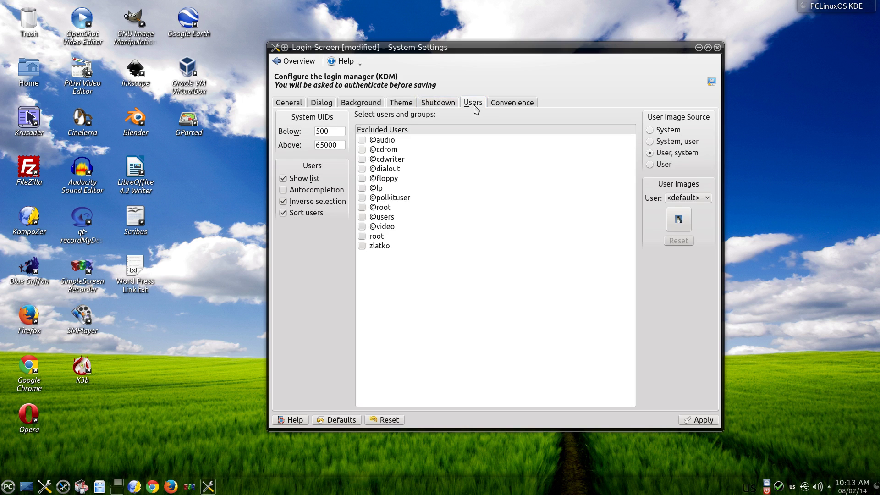
click(505, 108)
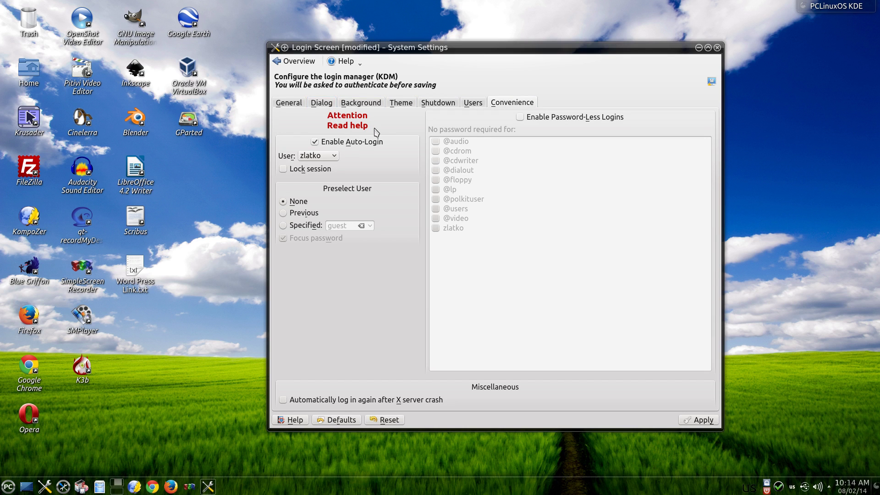
- Leave the Login Screen settings without saving, and look at the K3b burning permissions and the Qt Graphics System options
click(294, 61)
click(534, 259)
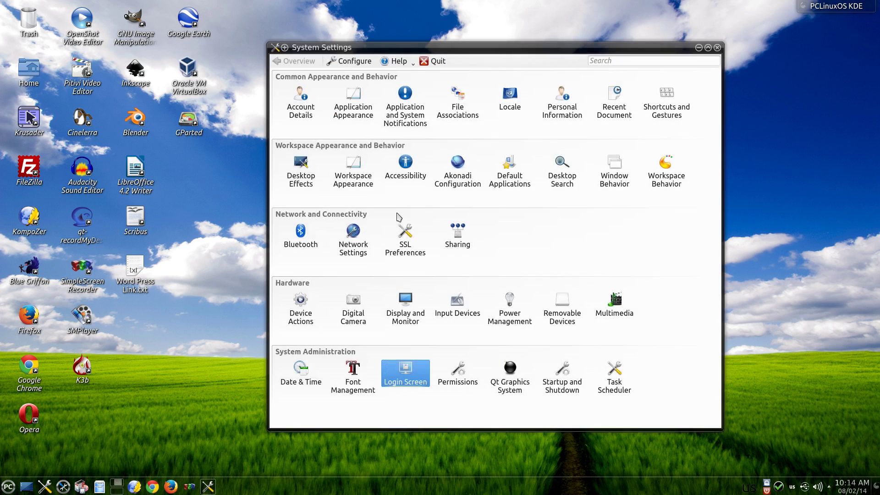
click(465, 377)
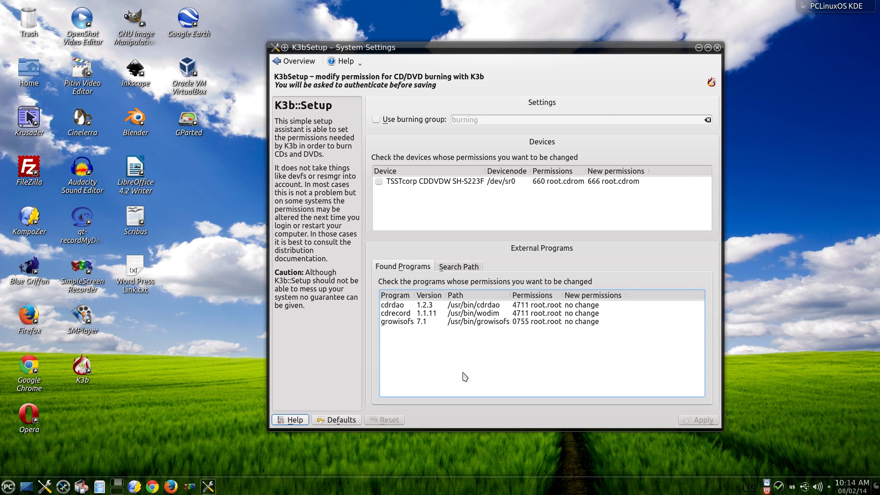
click(288, 62)
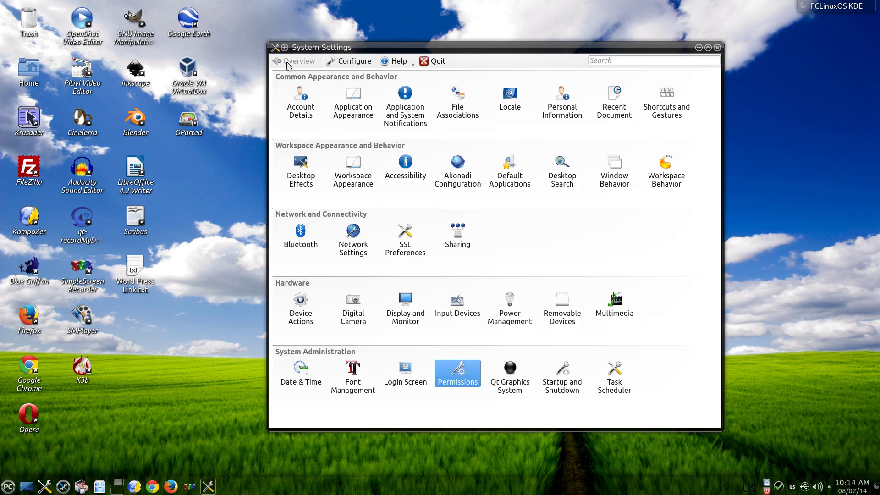
click(514, 370)
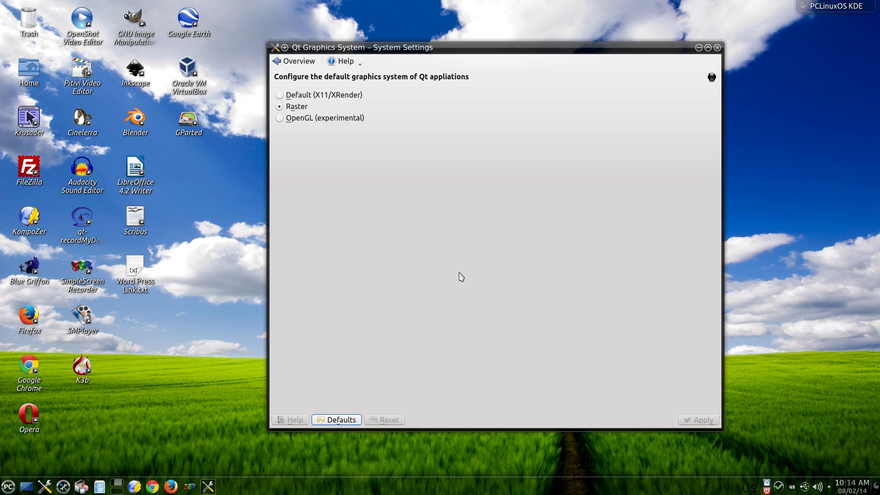
- Open the Startup and Shutdown settings and check the run-on options of the autostart scripts clean_nac.sh and noblank.sh
click(283, 62)
click(565, 379)
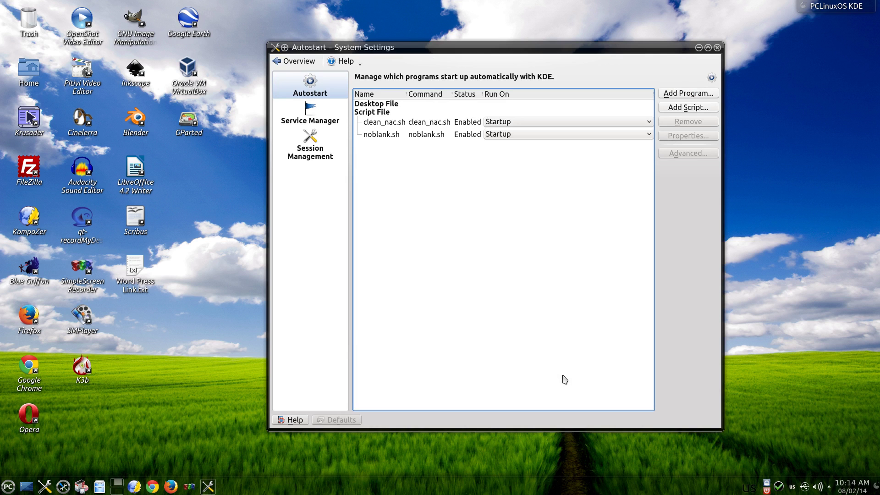
click(597, 122)
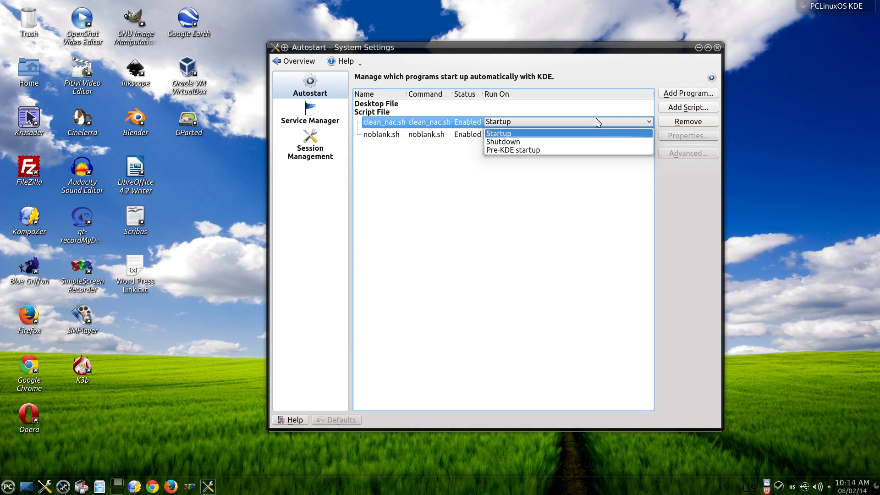
click(597, 122)
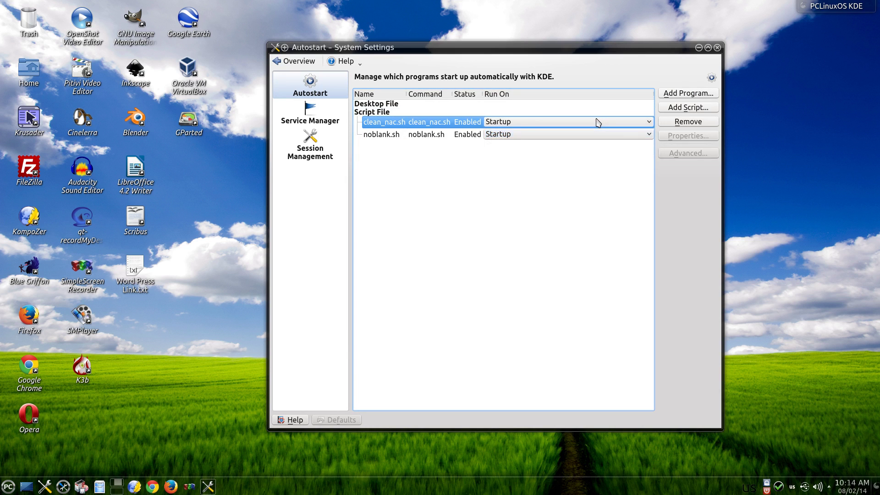
click(594, 135)
click(594, 134)
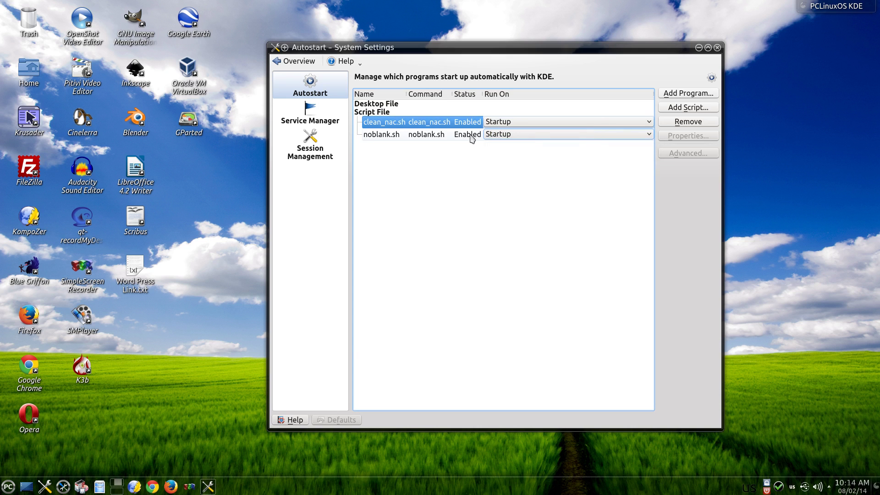
click(425, 136)
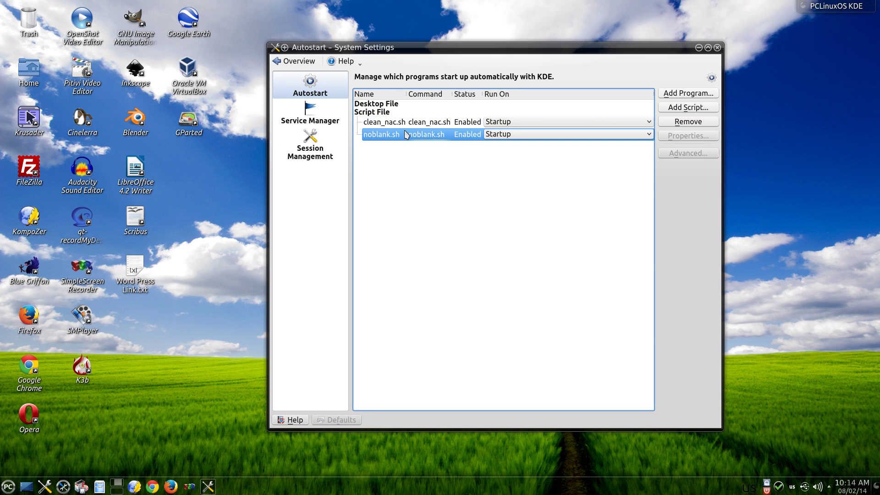
- Review the startup services in Service Manager and the logout and login options in Session Management
click(316, 118)
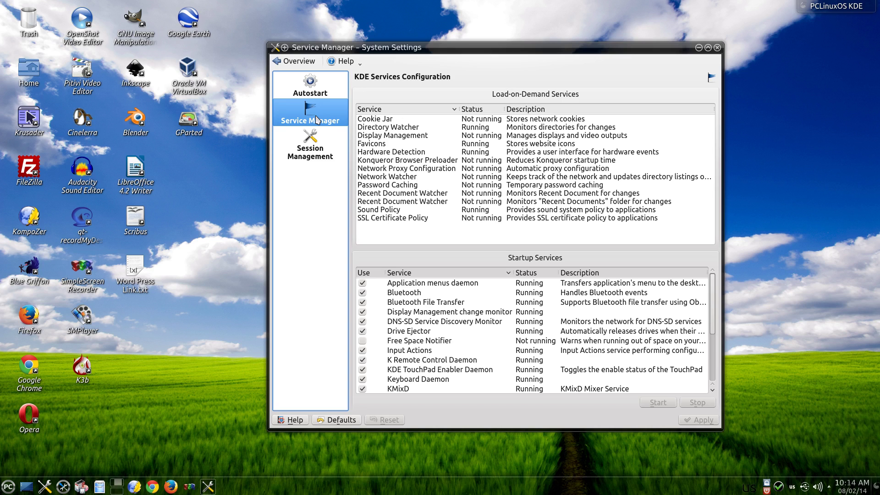
click(714, 310)
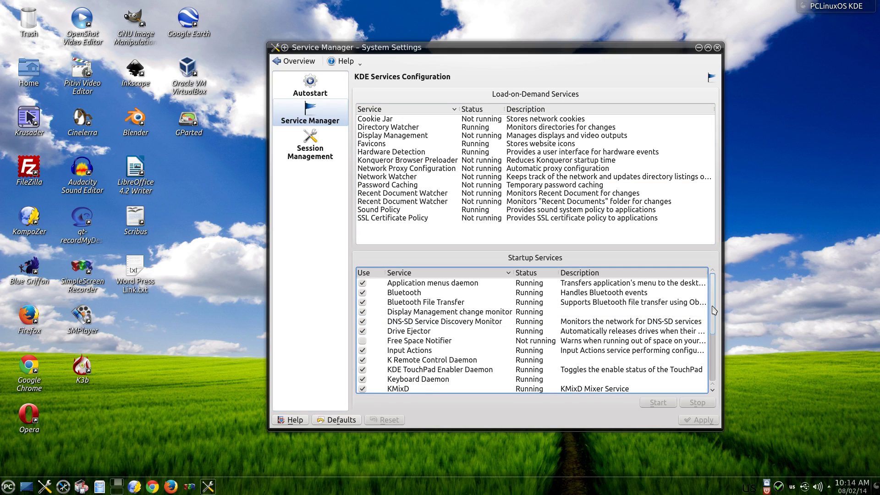
drag(715, 310, 715, 358)
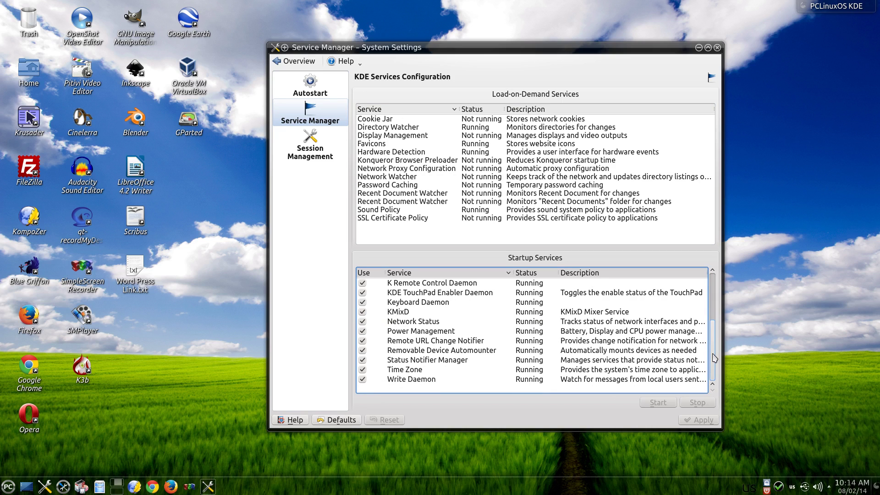
click(317, 143)
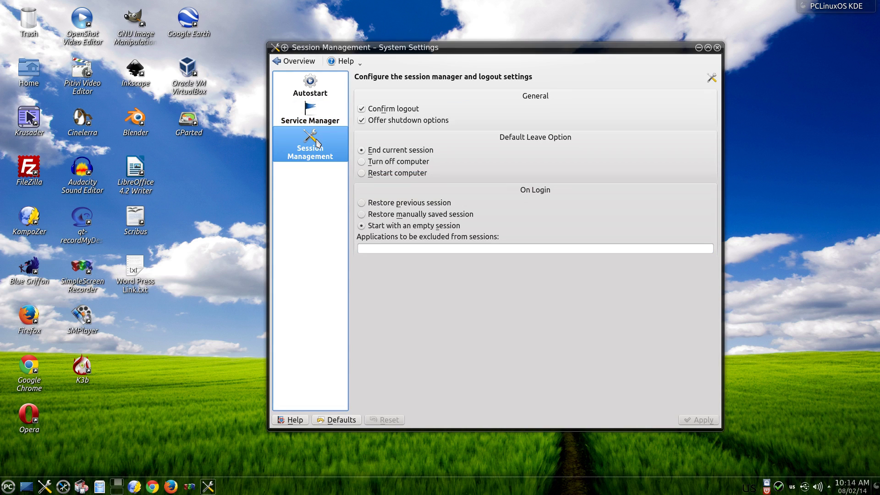
click(290, 62)
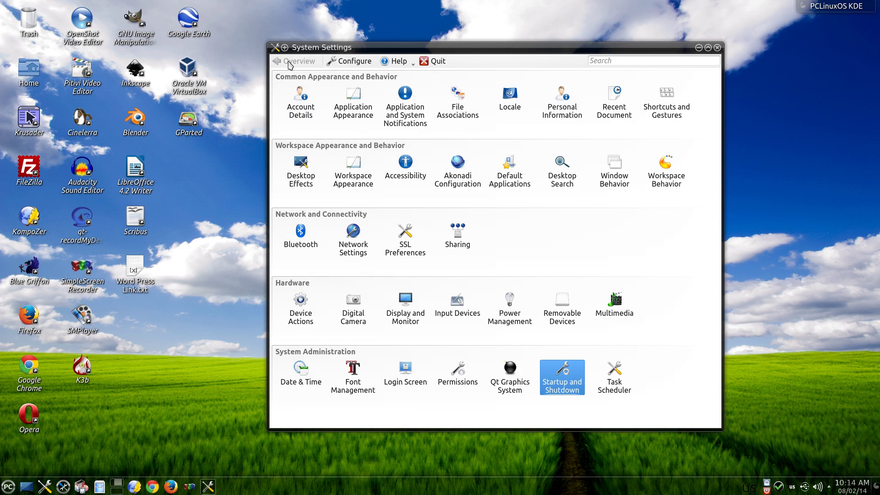
- Close System Settings and launch the PCLinuxOS Control Center, authenticating with the root password
click(718, 48)
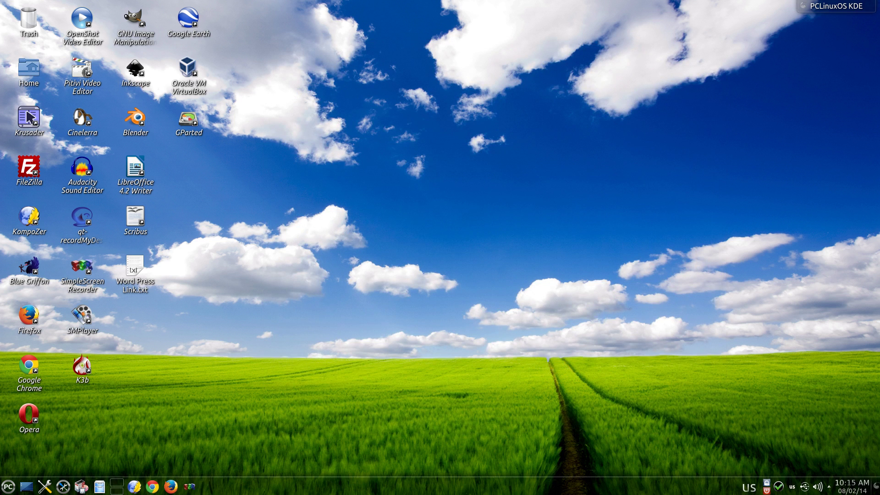
click(64, 487)
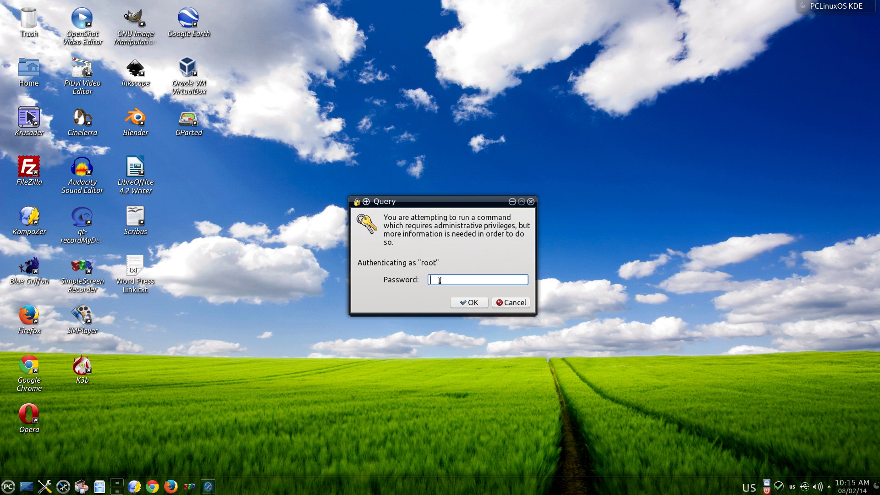
text(••)
key(Return)
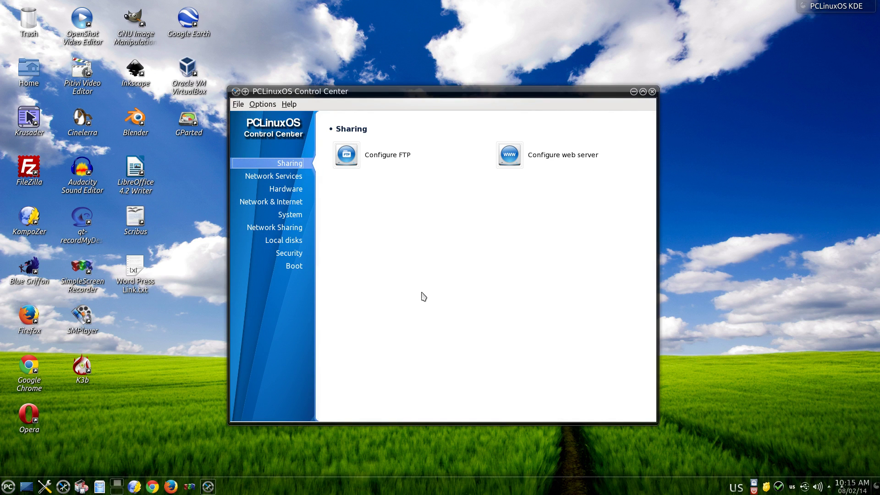
- Look through the Network Services, Hardware and Network & Internet categories of the Control Center
click(289, 179)
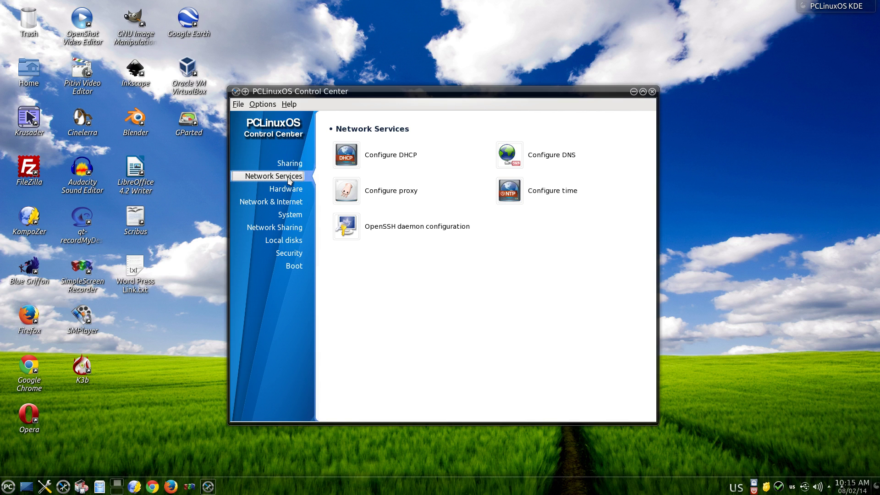
click(288, 190)
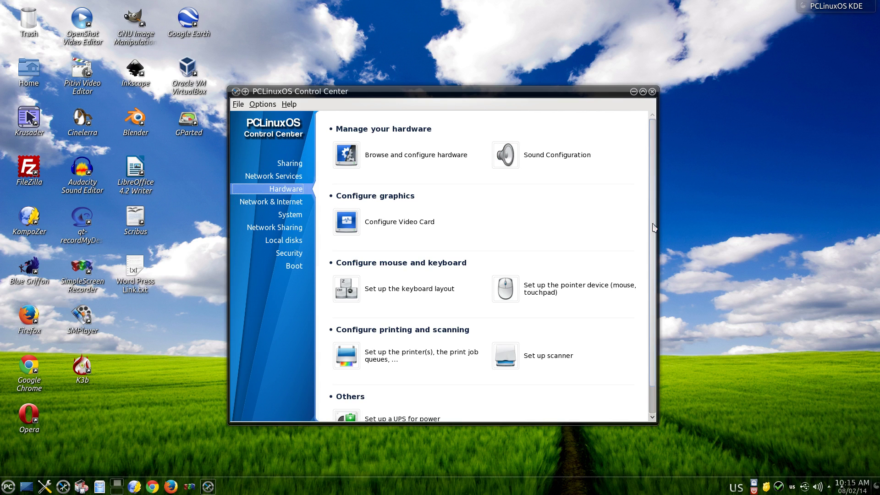
scroll(654, 246, down, 1)
scroll(654, 247, down, 1)
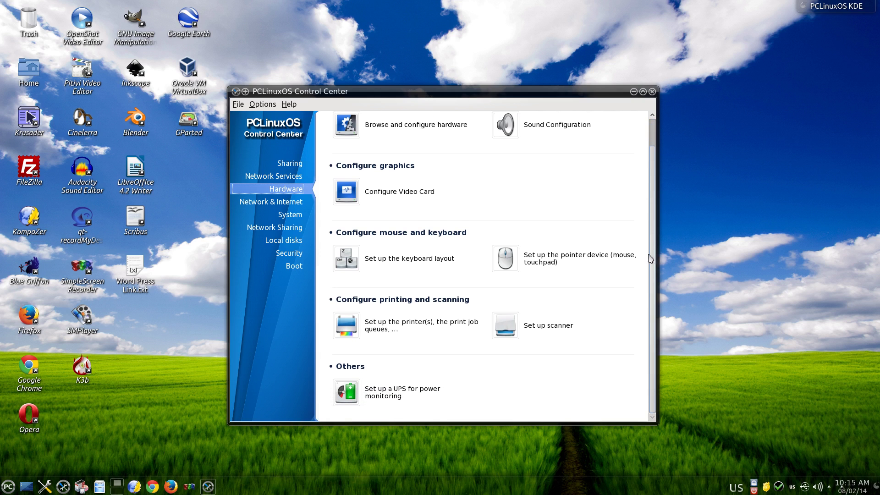
click(284, 202)
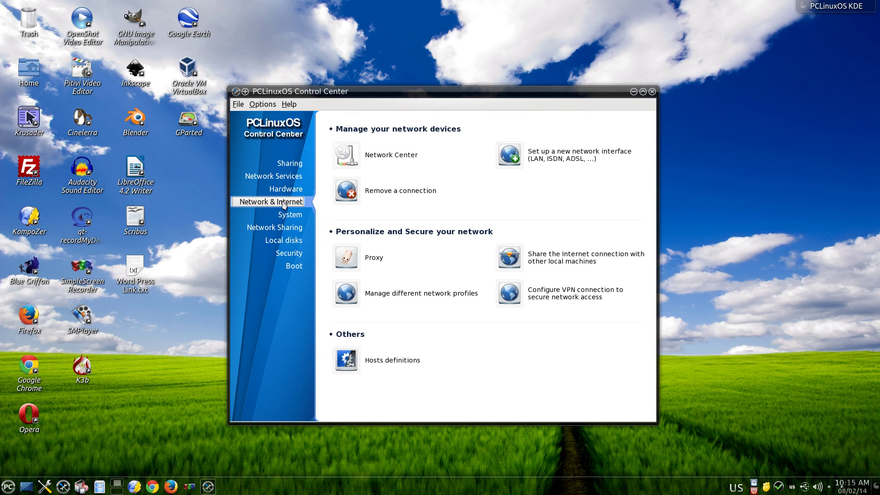
- Look through the System, Network Sharing, Local disks, Security and Boot categories of the Control Center
click(290, 215)
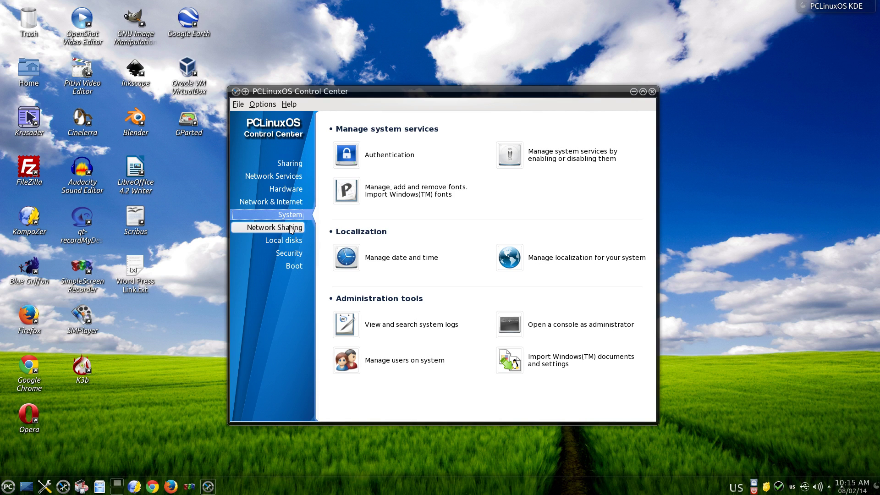
click(290, 227)
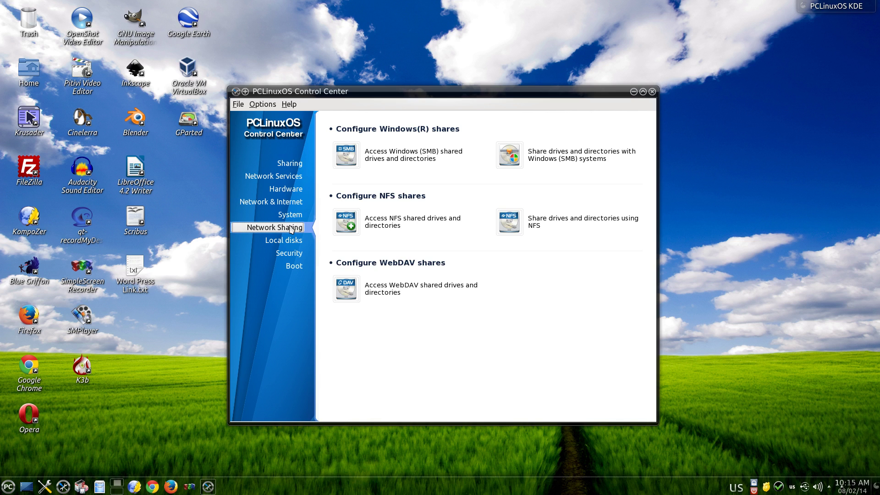
click(292, 241)
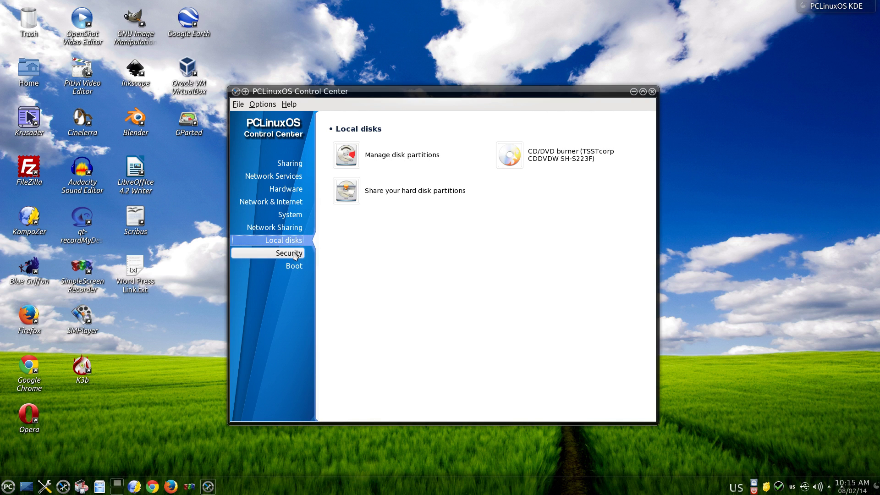
click(294, 255)
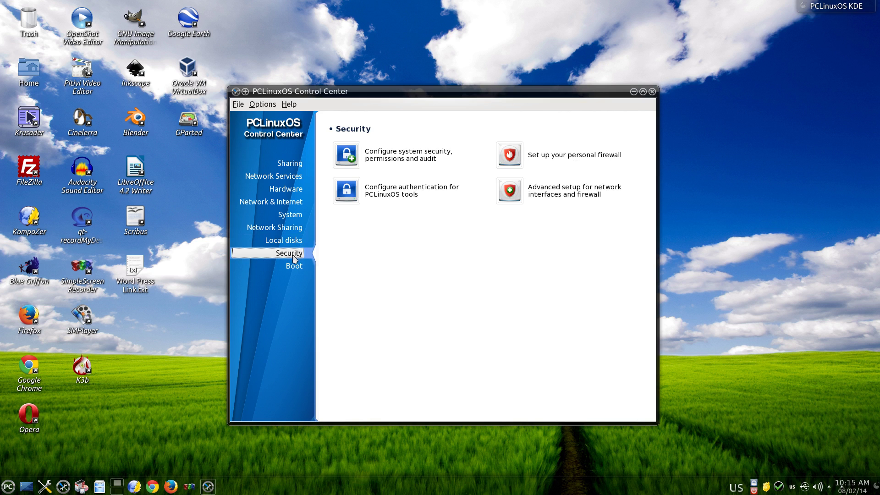
click(294, 267)
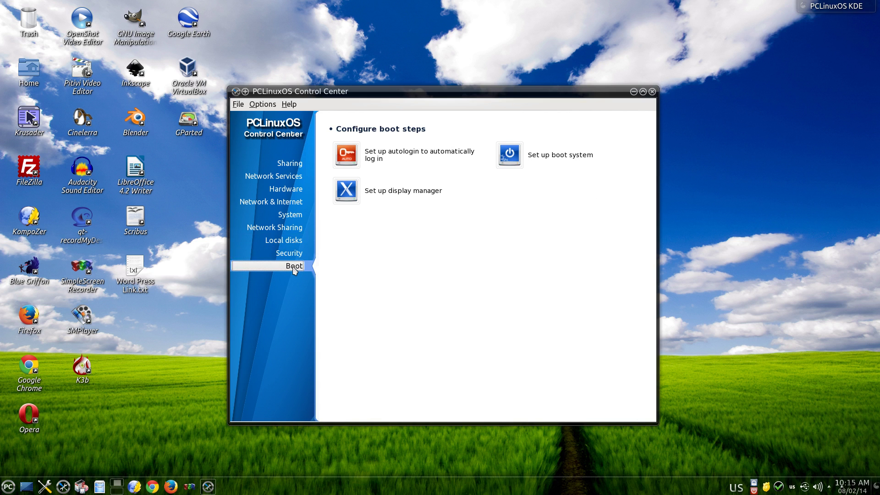
- Close the Control Center and launch the Synaptic package manager, authenticating with the root password
click(653, 92)
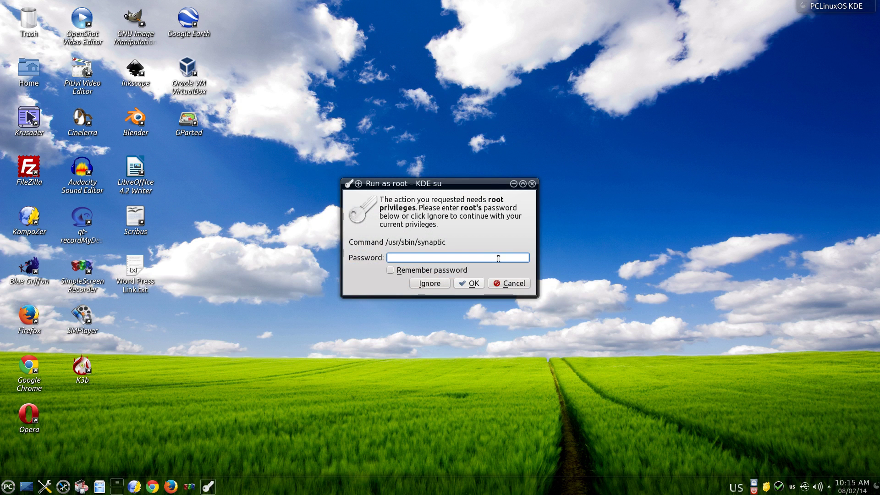
text(******)
key(Return)
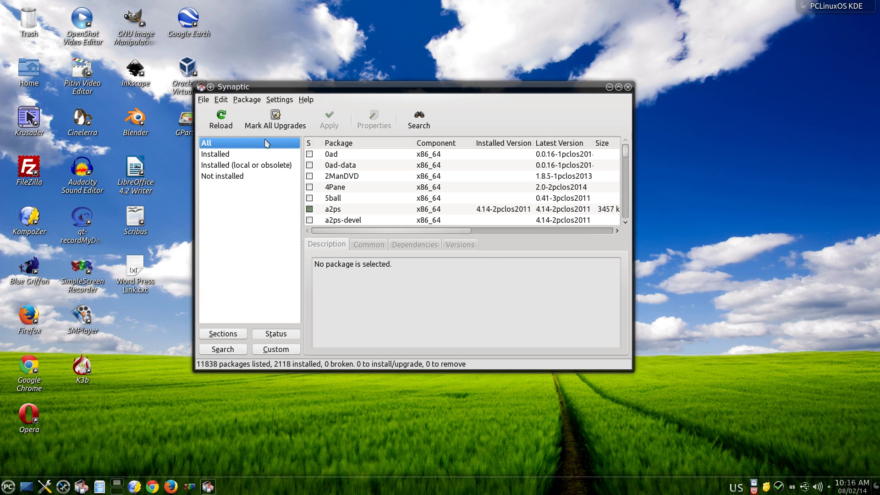
- Reload the package information from the repositories and move the download progress window over Synaptic
click(221, 119)
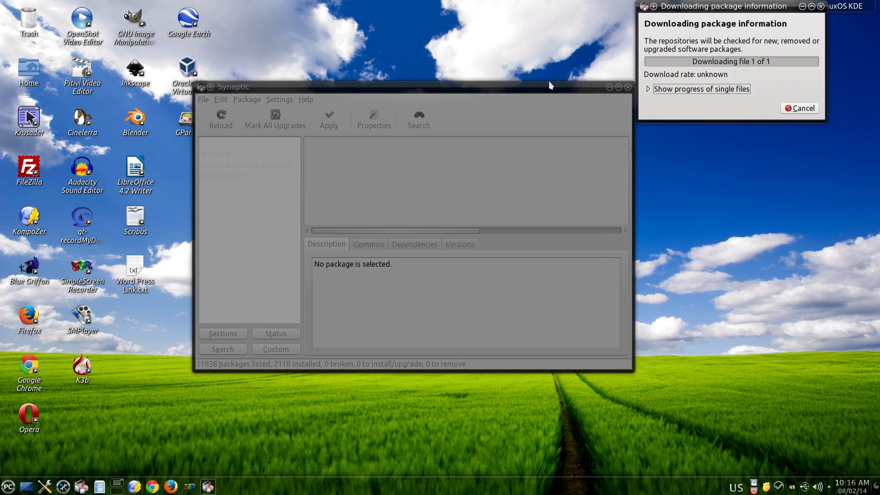
drag(697, 7, 421, 155)
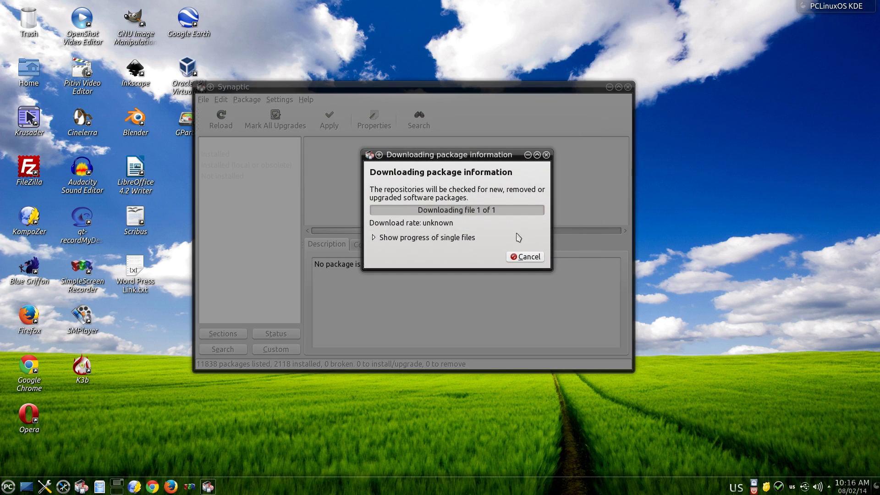
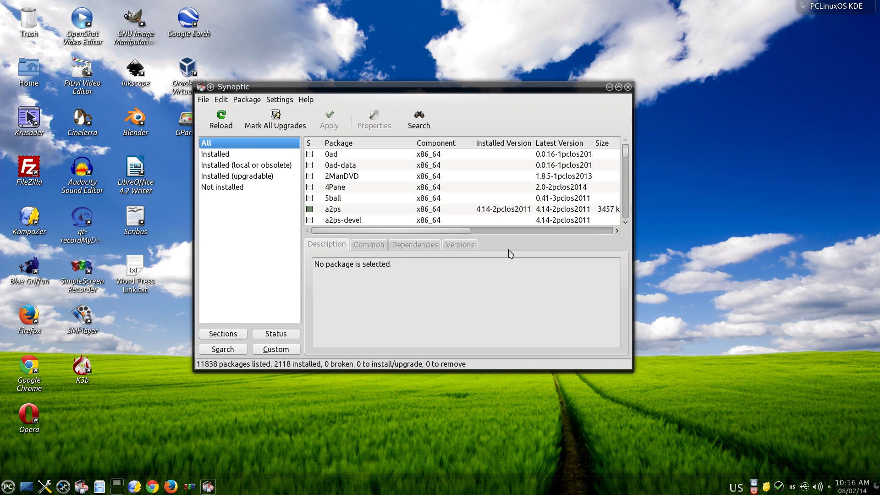
- Mark all available upgrades in Synaptic, look through the additional required changes and accept them
click(275, 120)
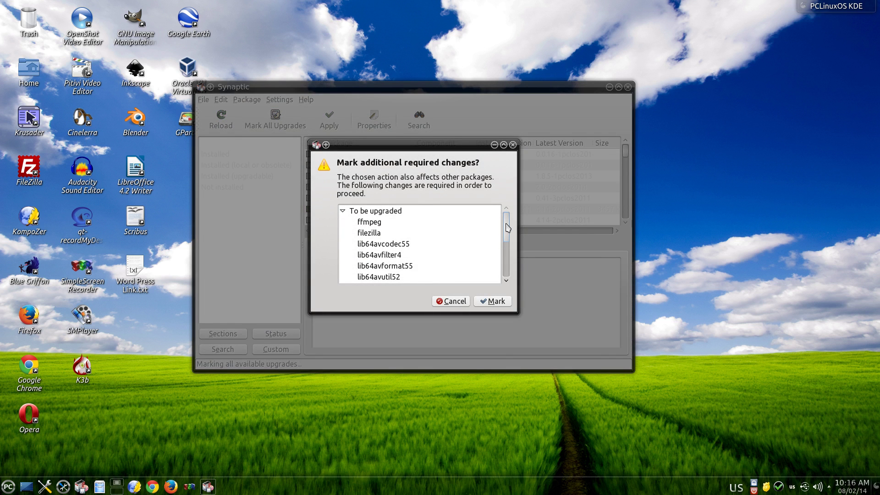
drag(507, 227, 505, 263)
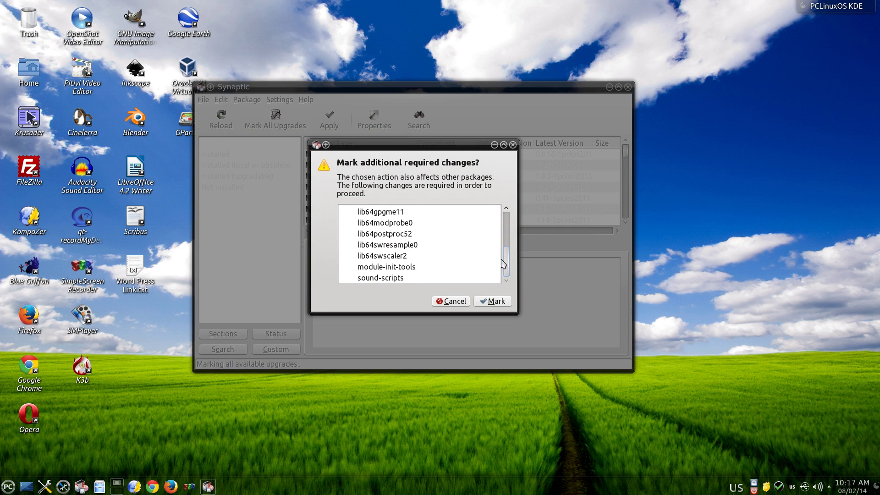
click(492, 304)
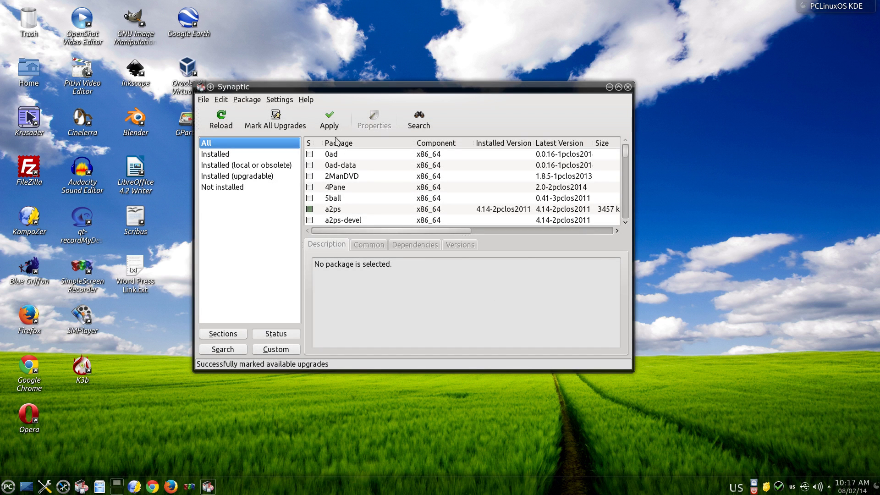
- Apply the marked package upgrades and minimize the download progress window while the files download
click(329, 120)
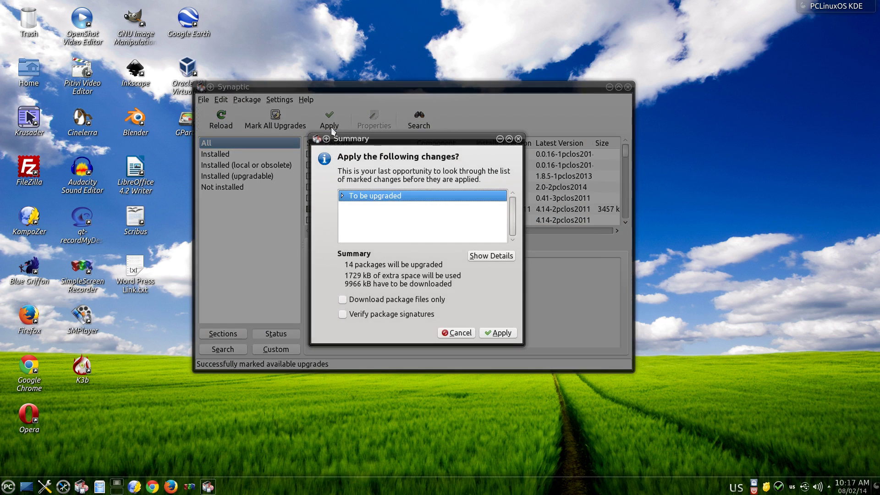
click(494, 334)
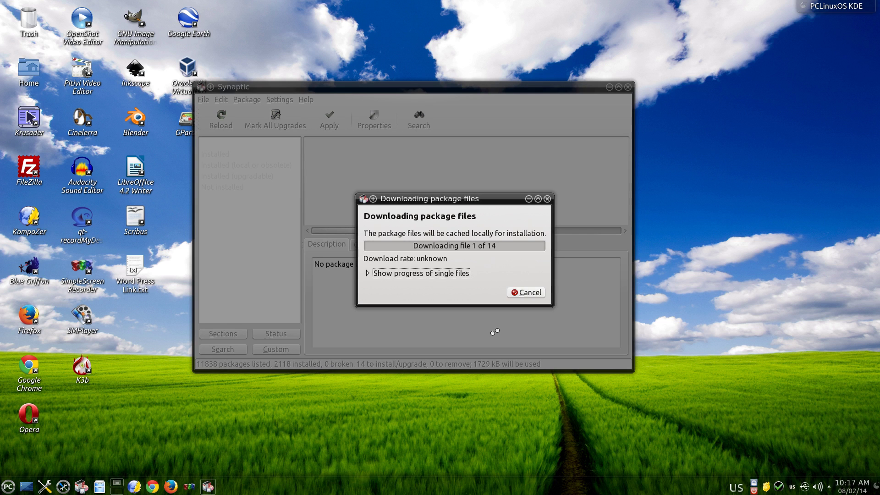
click(529, 198)
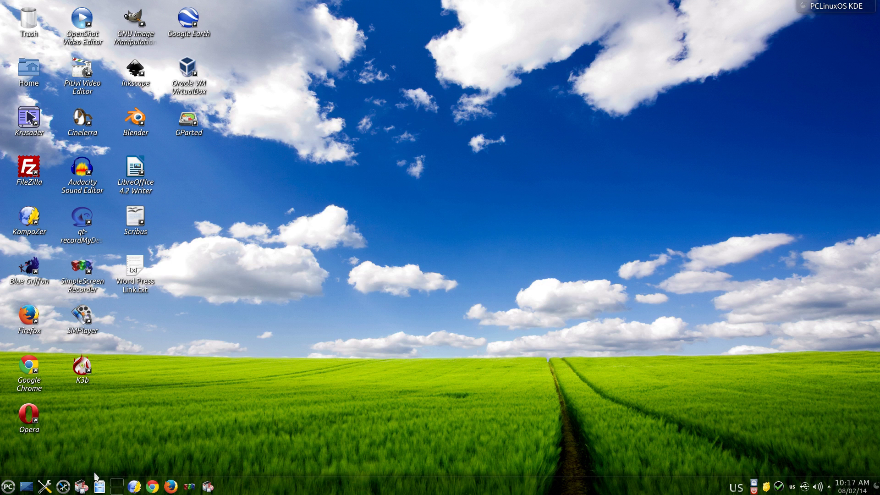
- View the home folder in the Dolphin and Krusader file managers, and close both
click(100, 487)
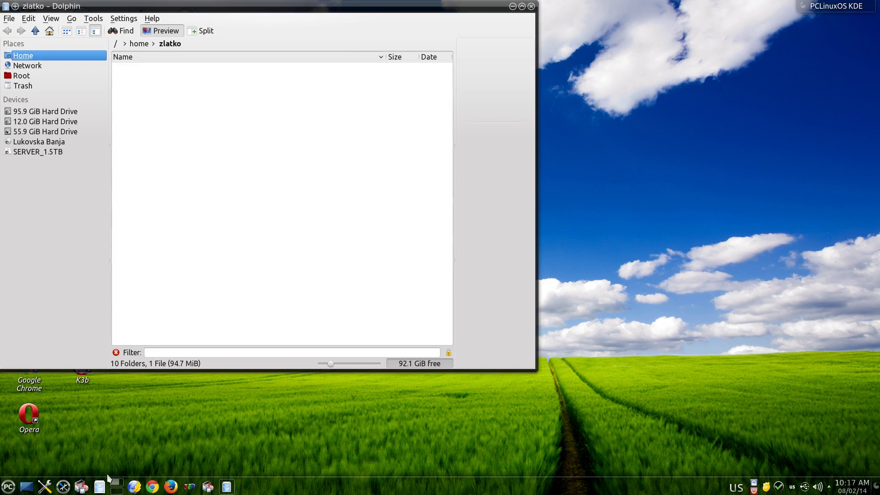
drag(180, 9, 415, 48)
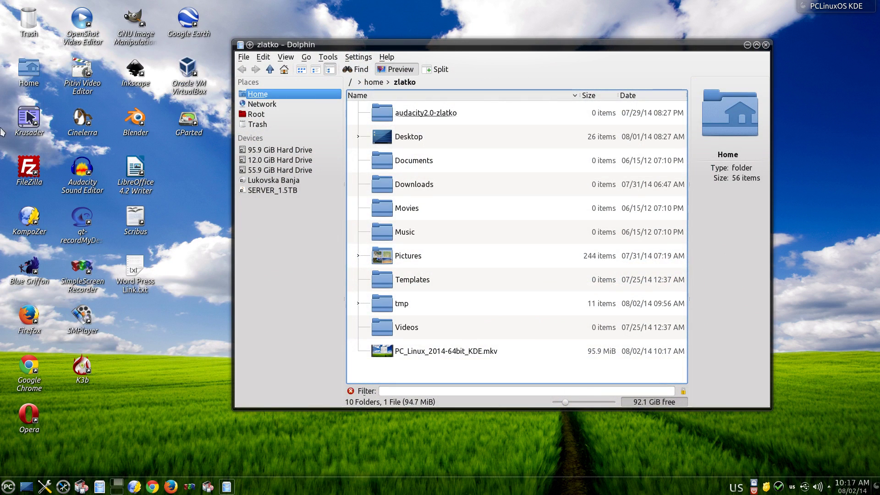
click(30, 123)
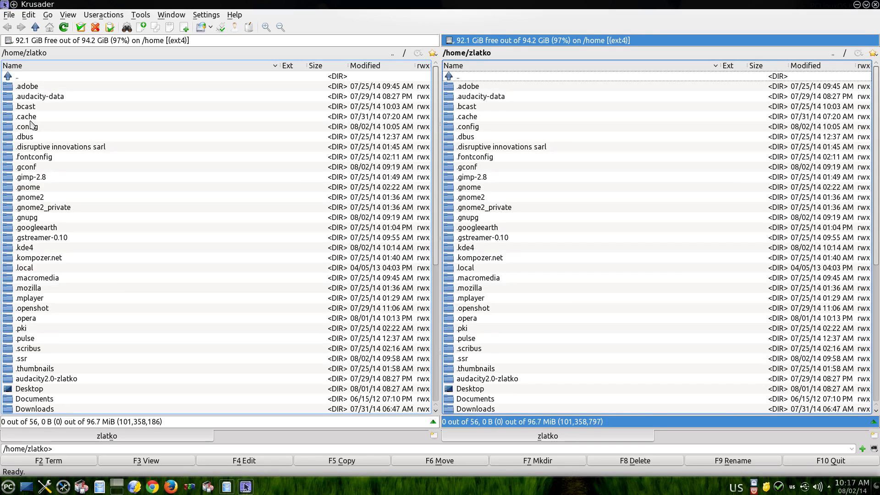
click(875, 4)
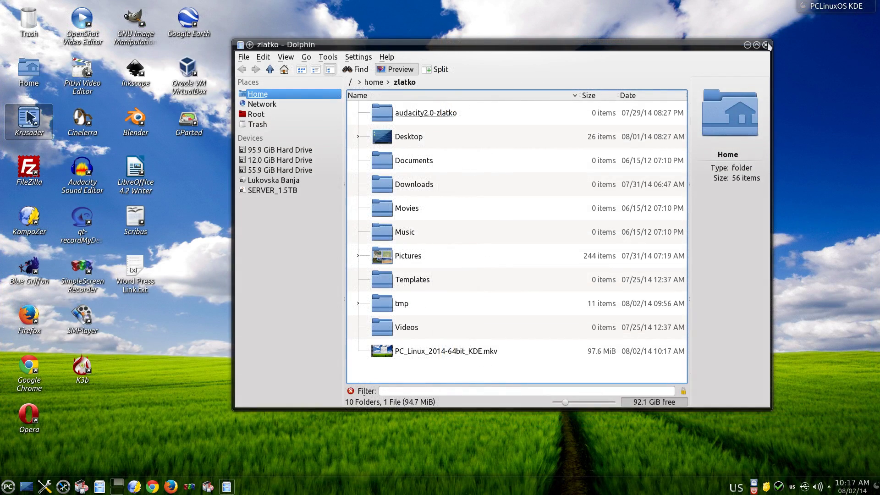
click(766, 45)
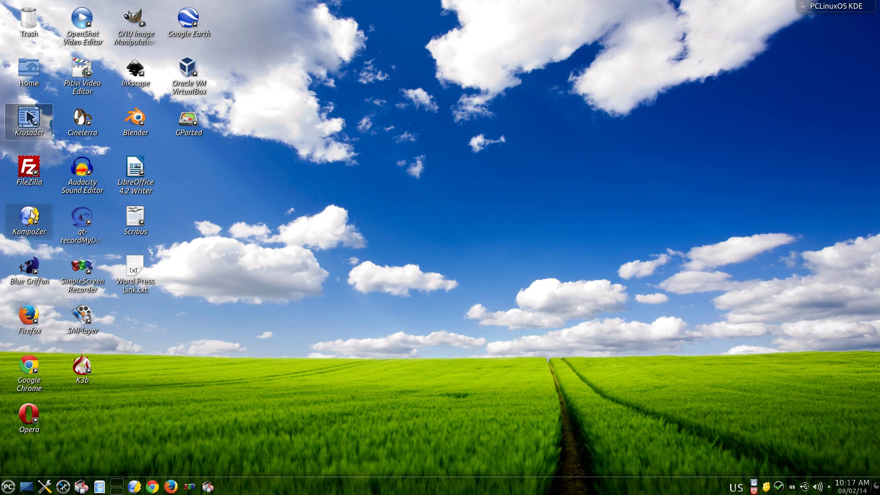
- Launch the KompoZer and BlueGriffon web editors, minimizing each after viewing its main window
click(29, 215)
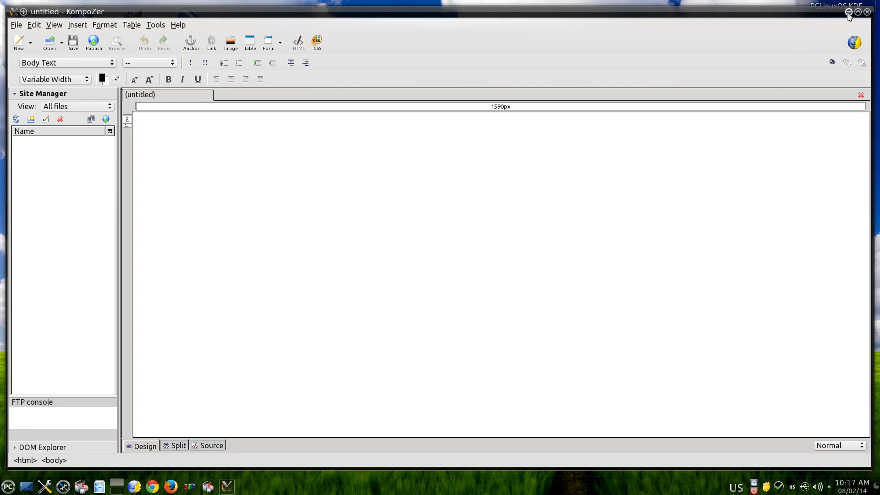
click(848, 12)
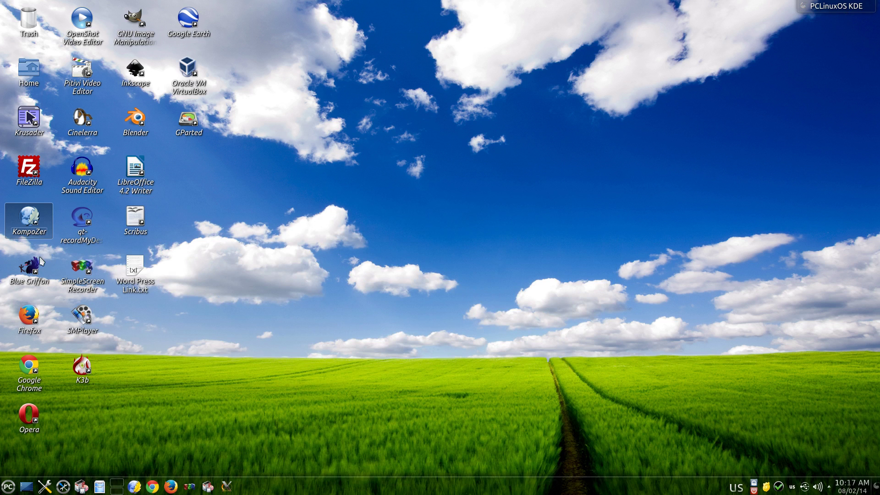
click(28, 270)
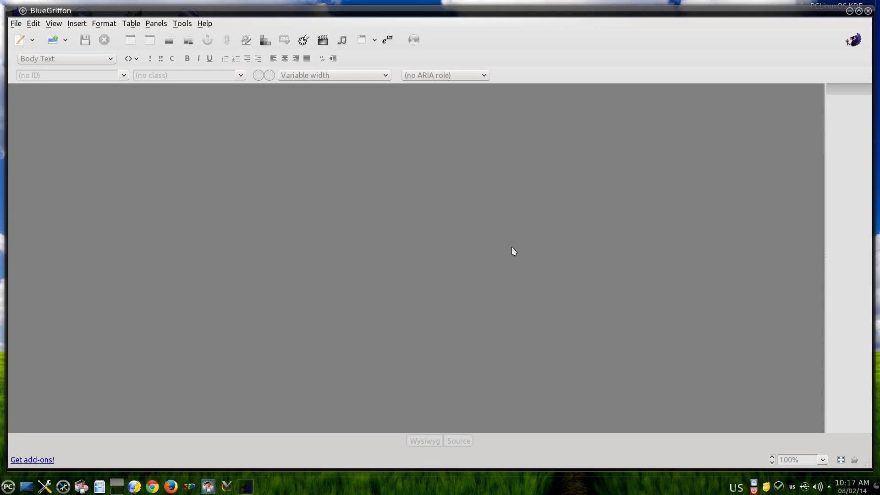
click(849, 11)
- Browse the AVLabSoftware site and the Linux Top Info YouTube channel from Firefox's Speed Dial, and close Firefox
click(32, 321)
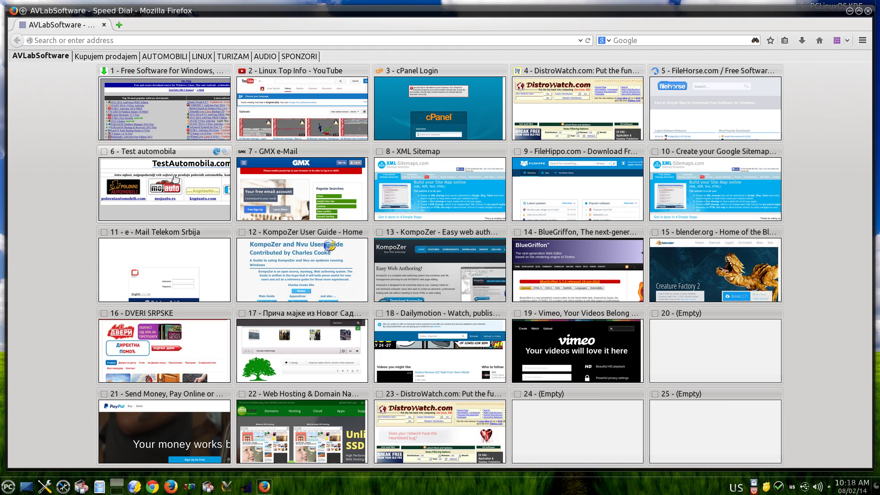
click(183, 132)
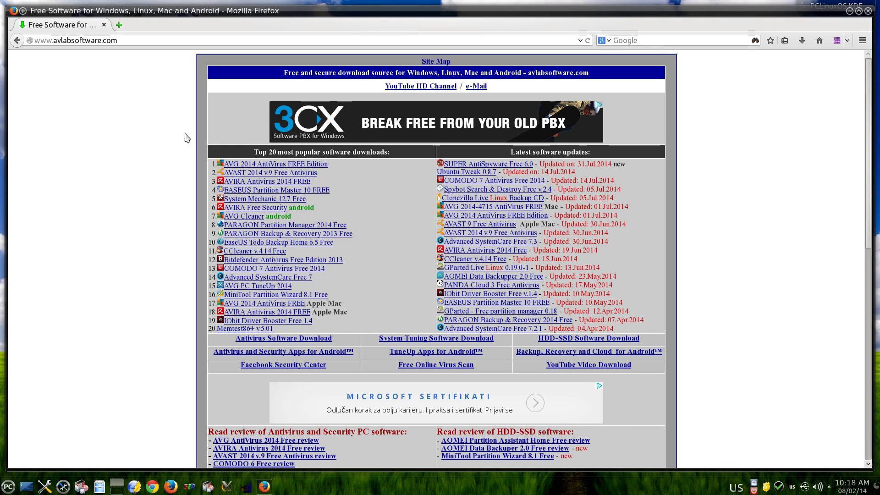
click(19, 42)
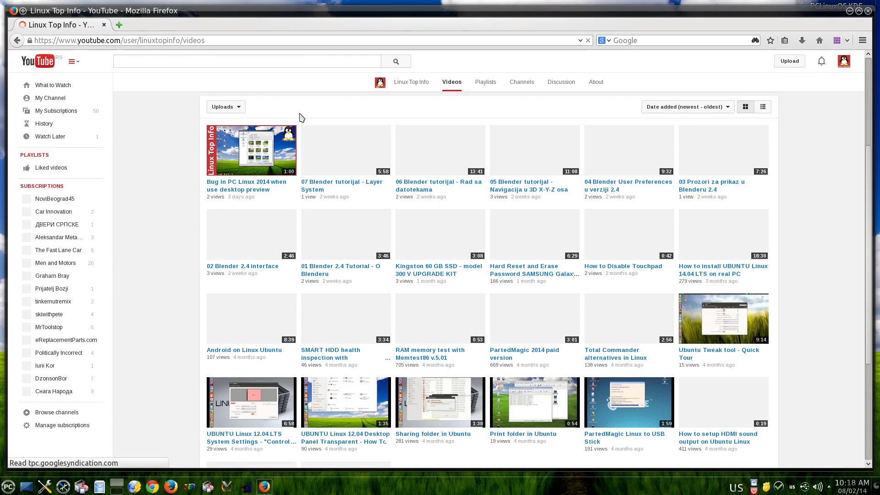
click(69, 103)
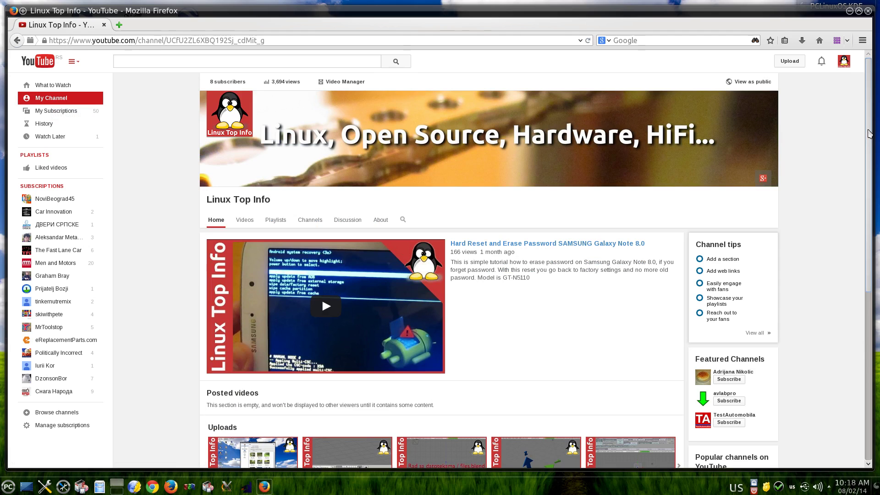
scroll(869, 176, down, 3)
scroll(868, 176, down, 3)
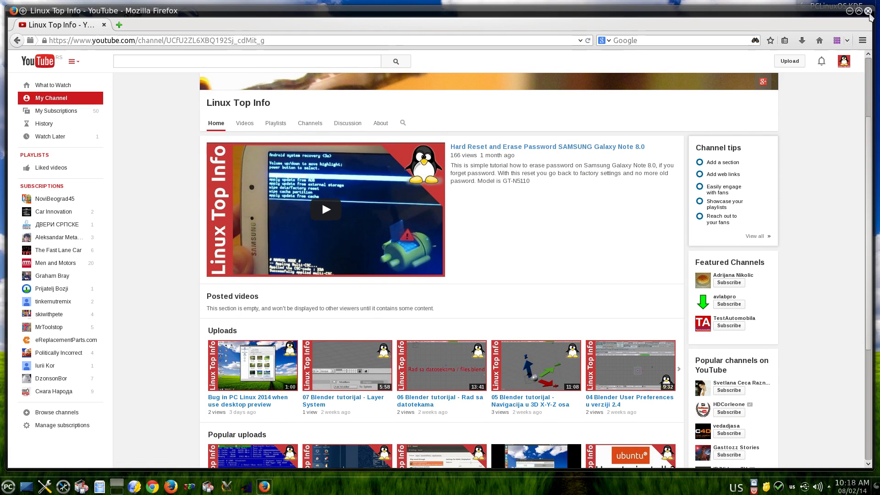
click(869, 11)
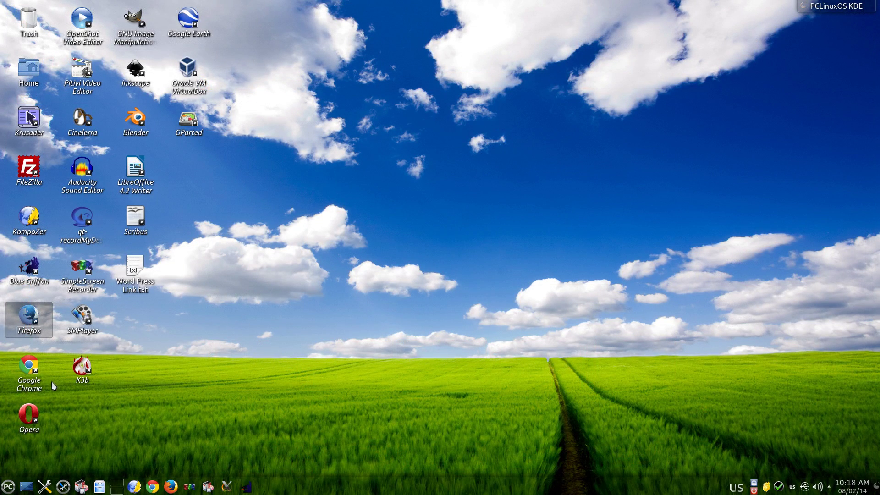
- Launch Google Chrome with the KDE wallet password, view the avlabpro YouTube channel and close the browser
click(29, 365)
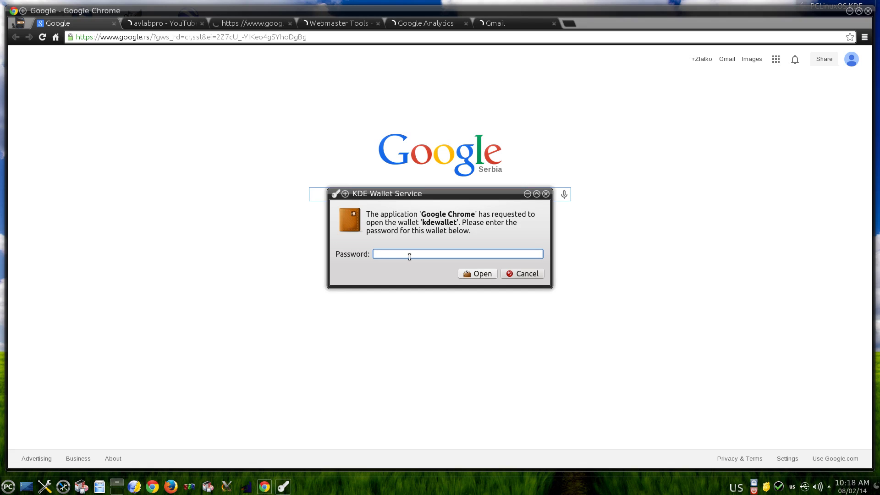
text(***)
key(Return)
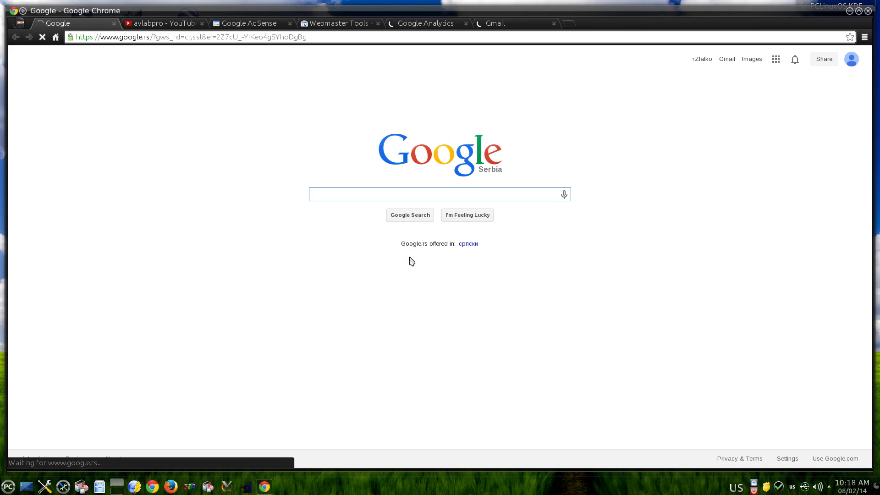
click(166, 26)
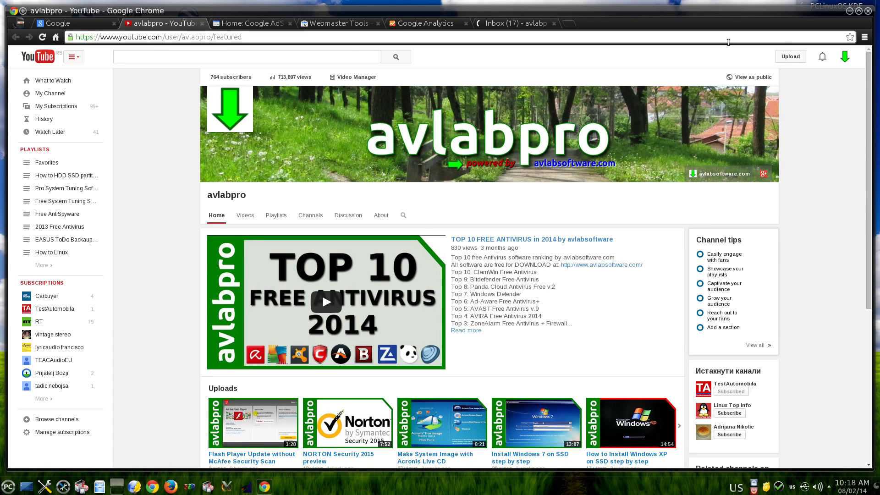
click(868, 12)
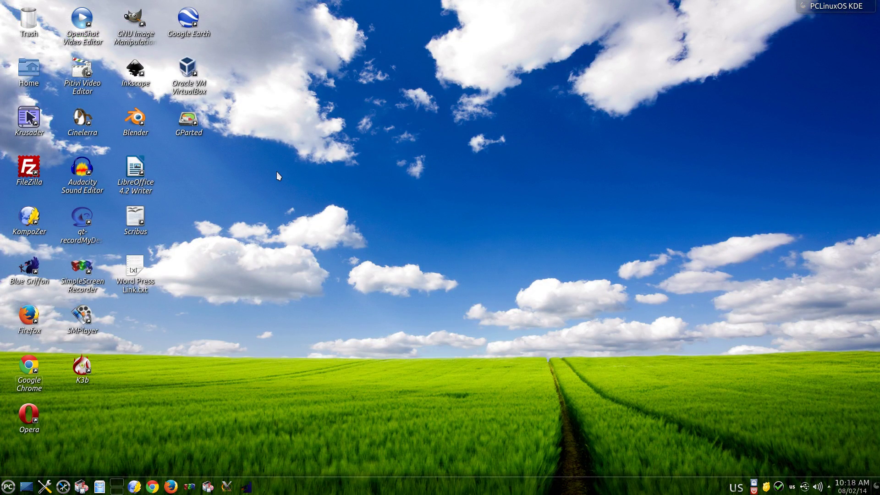
- Launch the OpenShot video editor, view its default project window and close it
click(87, 28)
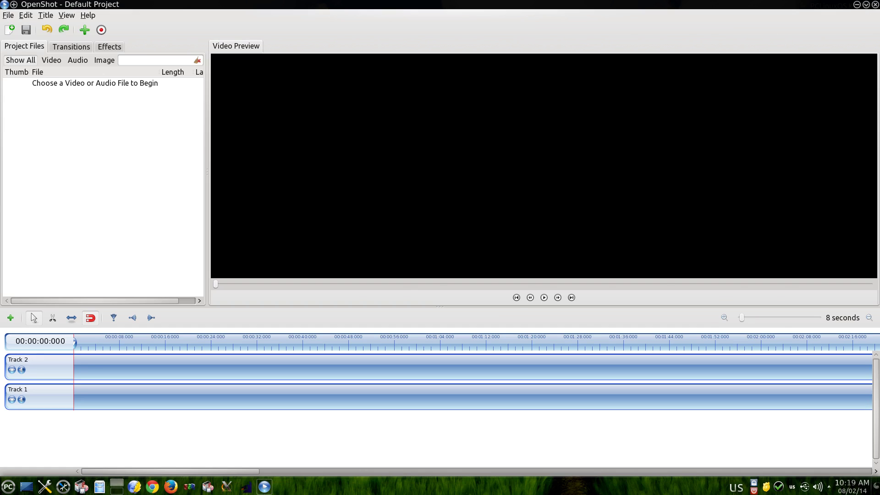
click(876, 5)
- Create a new project in the PiTiVi video editor with the 720p24 video preset, and close it without saving
click(80, 86)
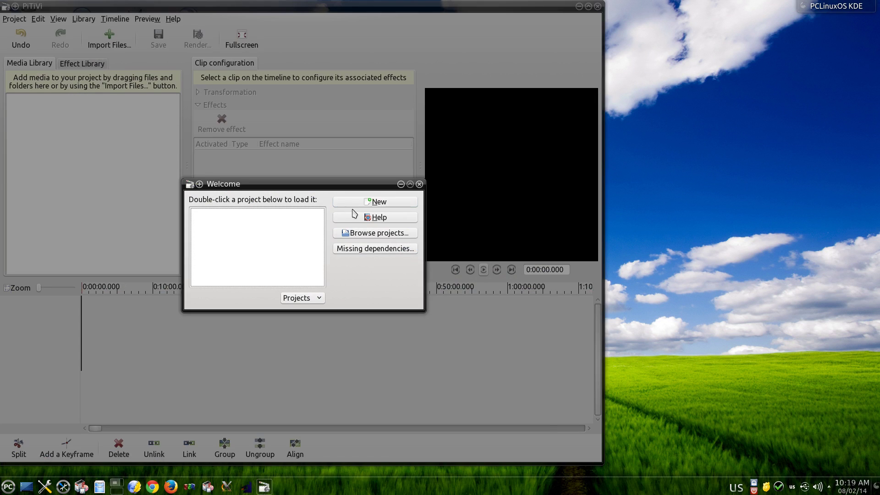
click(356, 203)
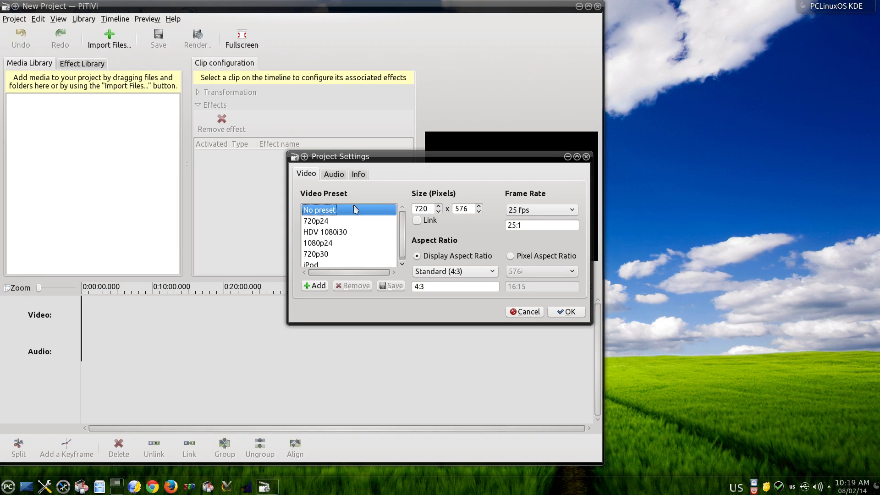
click(317, 222)
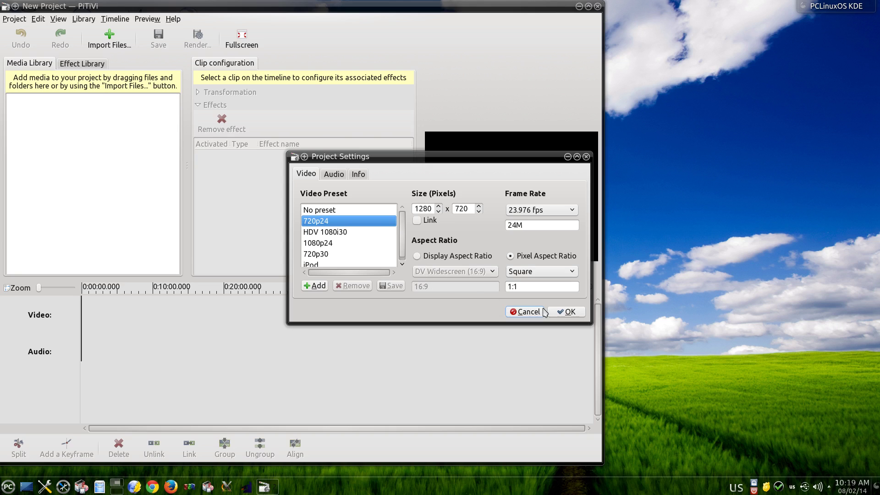
click(567, 312)
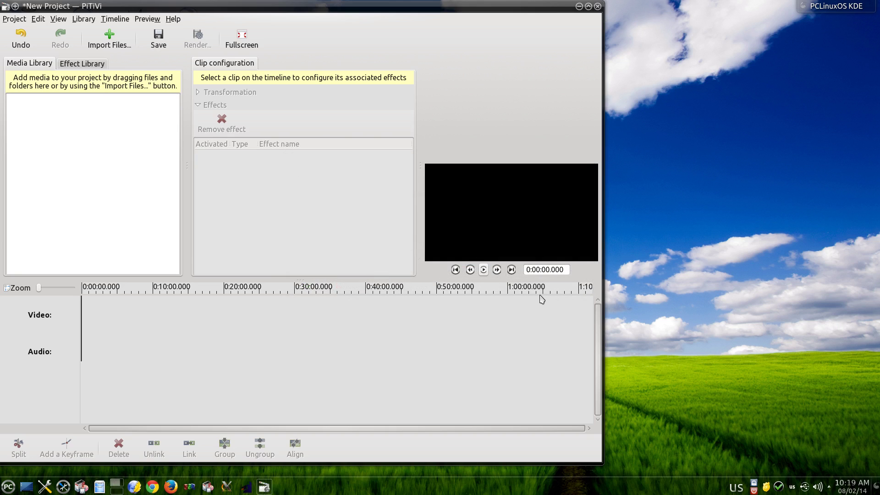
click(598, 6)
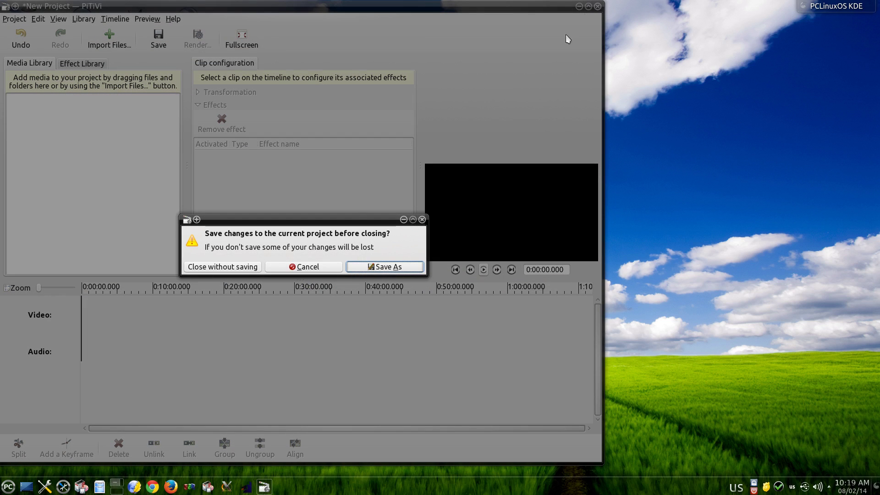
click(244, 268)
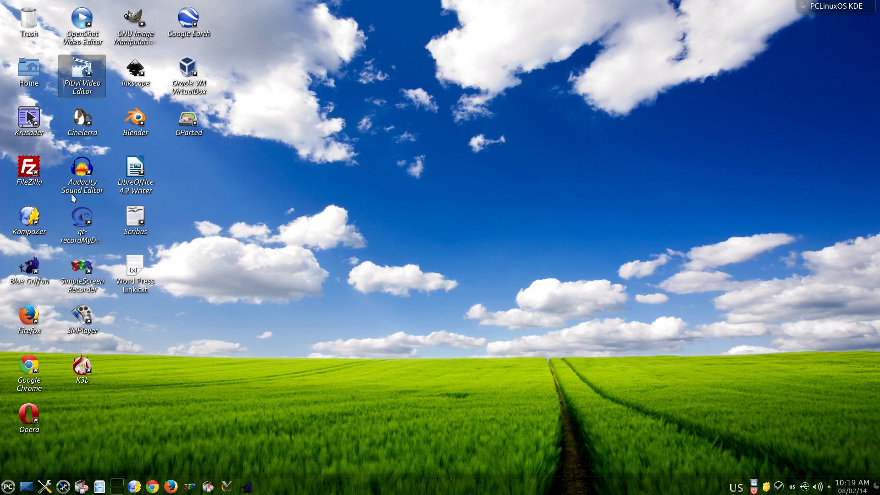
- Launch the Cinelerra video editor and the Audacity sound editor in turn, dismissing Cinelerra's errors and closing each program
click(76, 128)
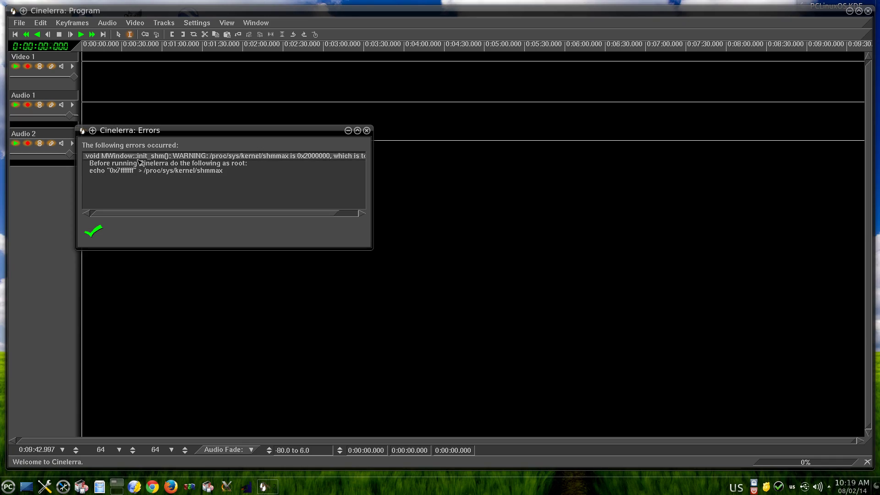
click(367, 130)
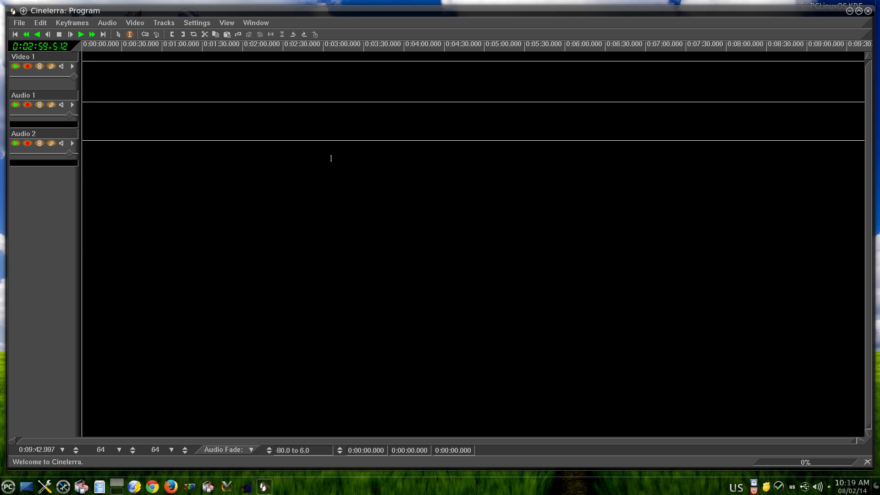
click(868, 11)
click(88, 185)
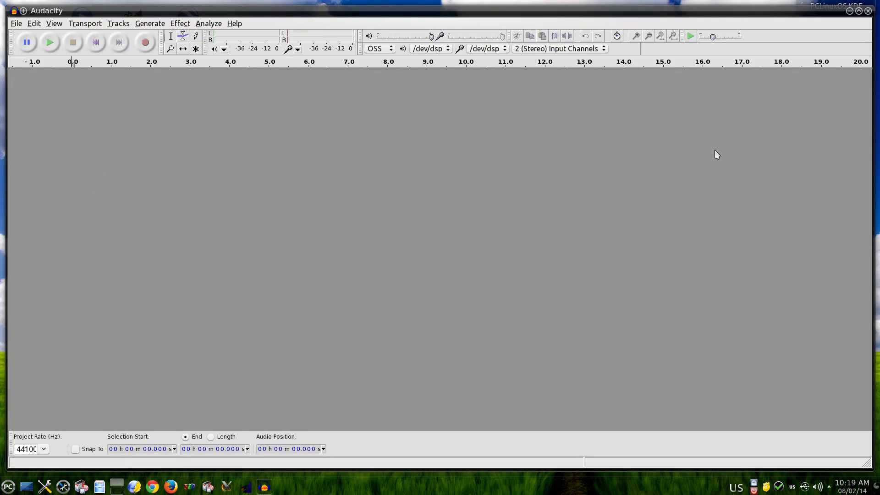
click(868, 11)
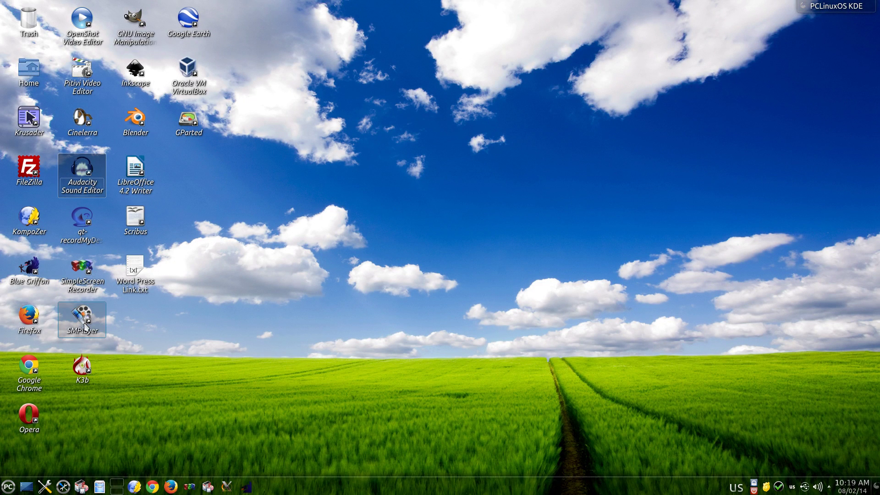
- Launch SMPlayer, view its version information and close the player
click(85, 324)
double_click(89, 322)
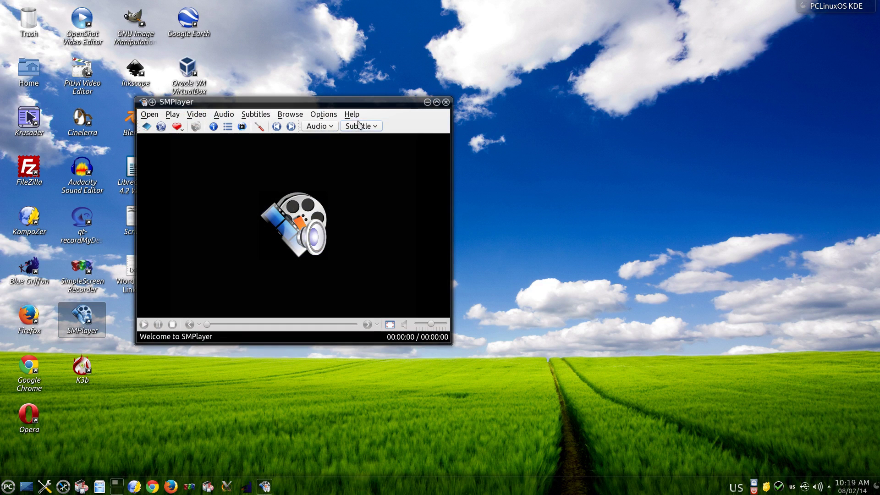
click(352, 114)
click(365, 213)
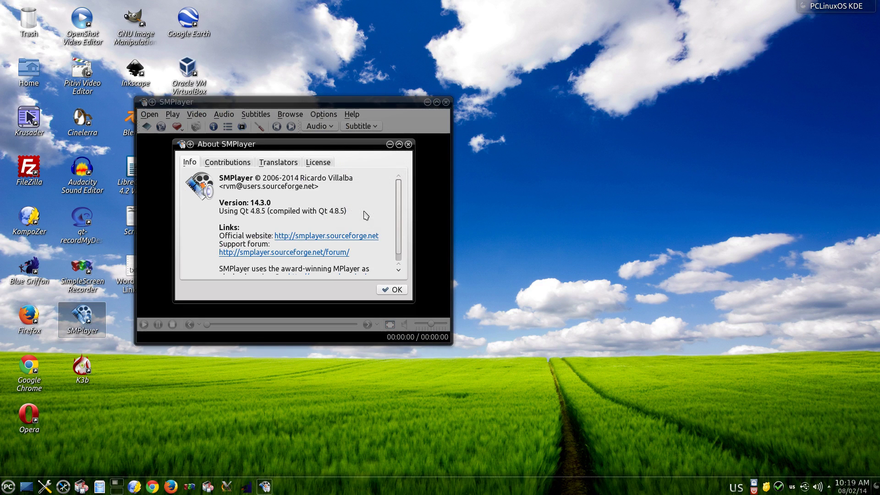
click(409, 144)
click(446, 102)
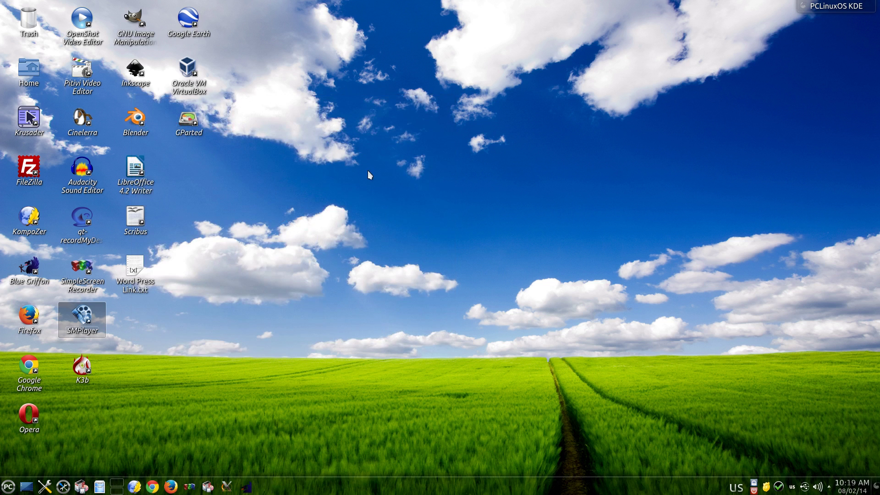
- Launch the K3b disc burner, view the About KDE information and close the program
click(83, 365)
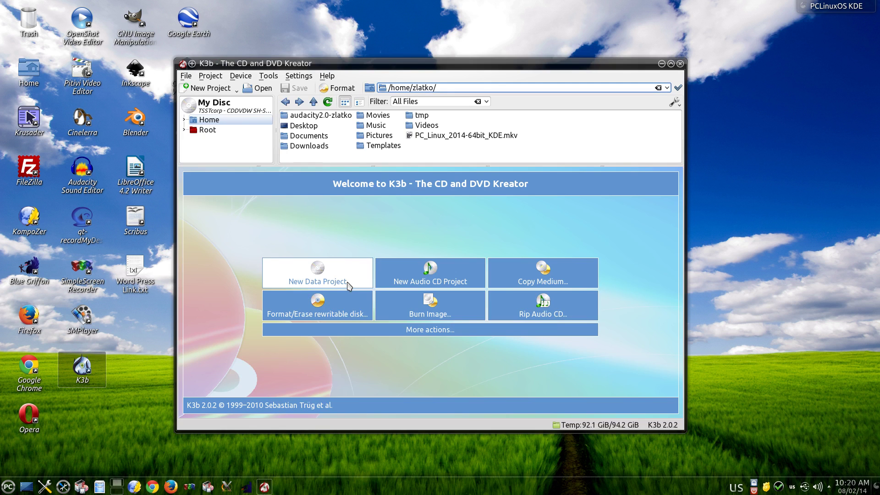
click(329, 76)
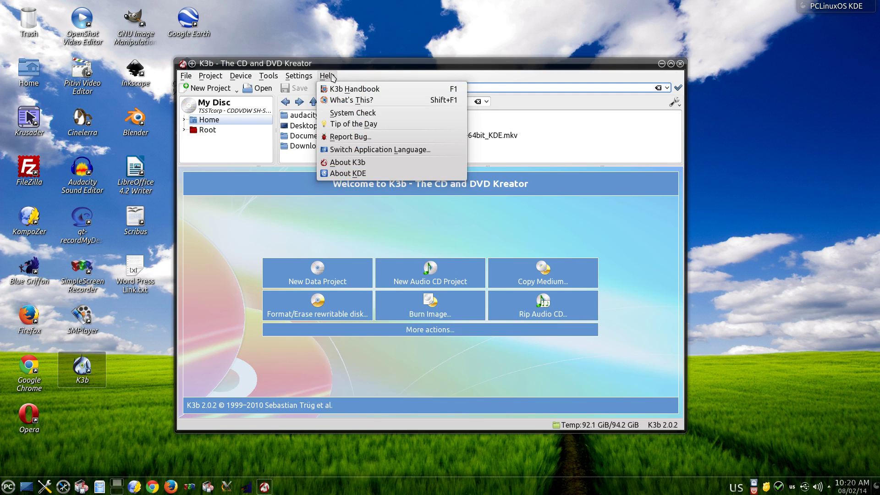
click(336, 174)
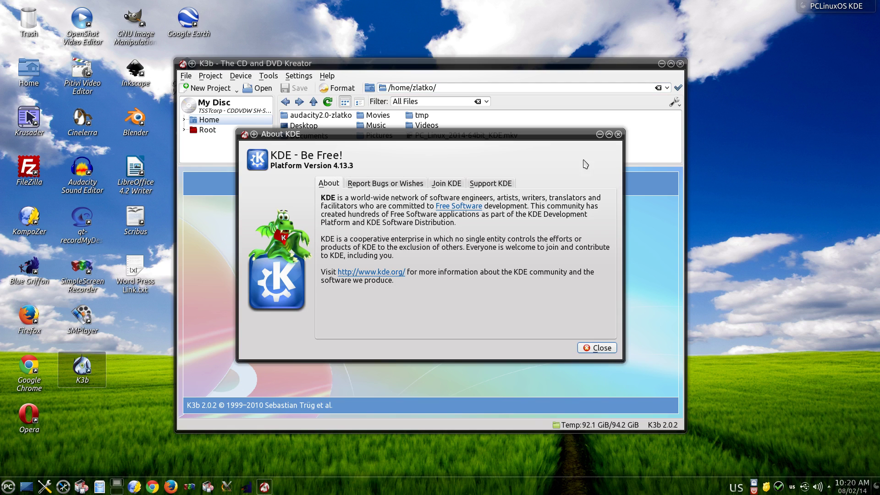
click(618, 134)
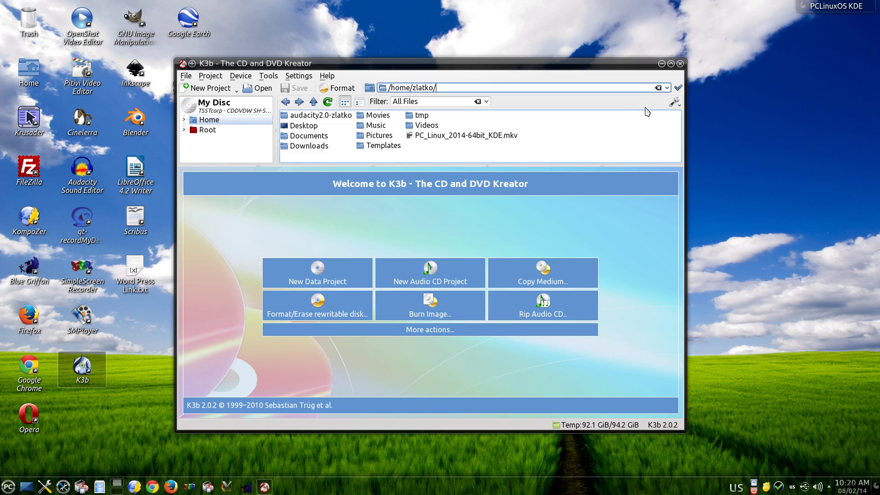
click(681, 64)
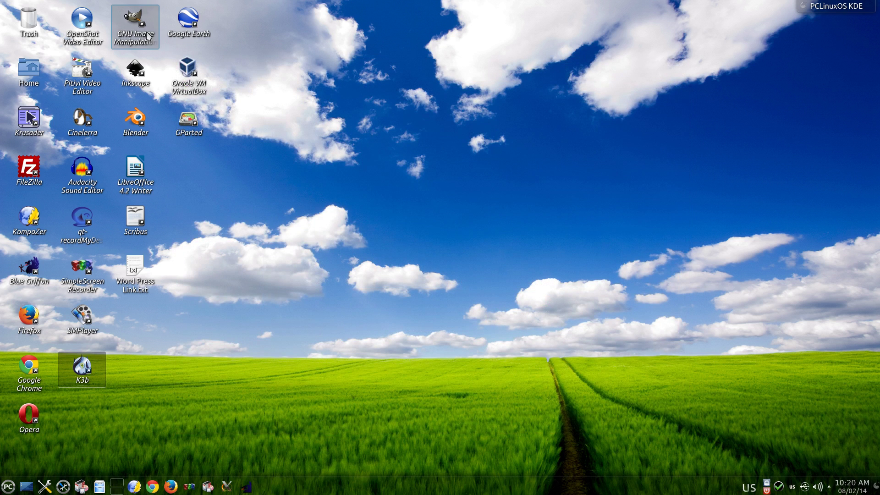
- Launch GIMP and minimise it, and open Inkscape to view its blank document before closing it
click(129, 29)
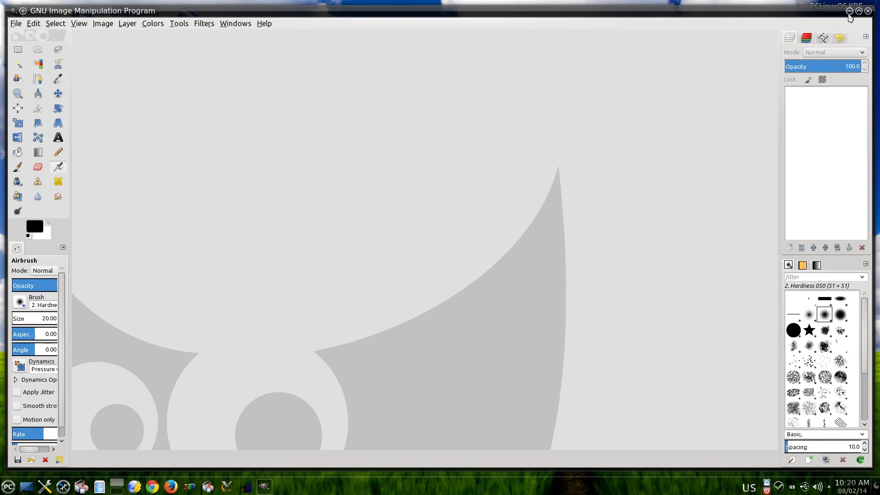
click(849, 10)
click(137, 70)
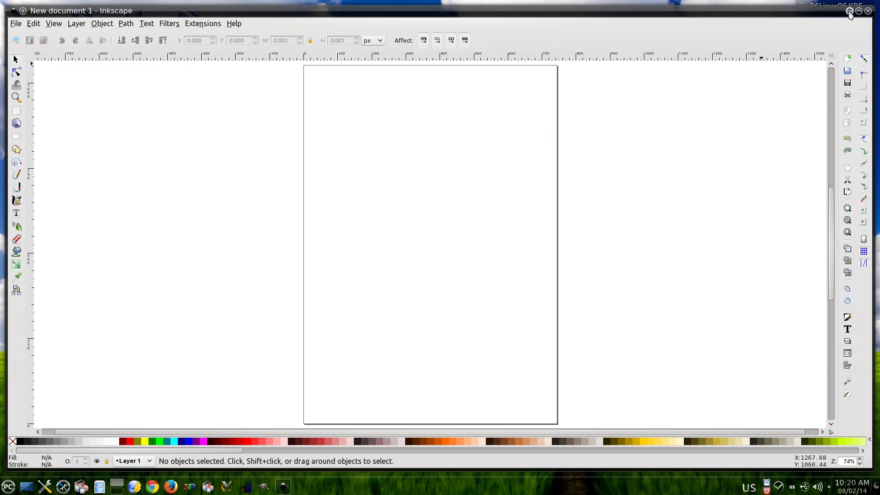
click(868, 11)
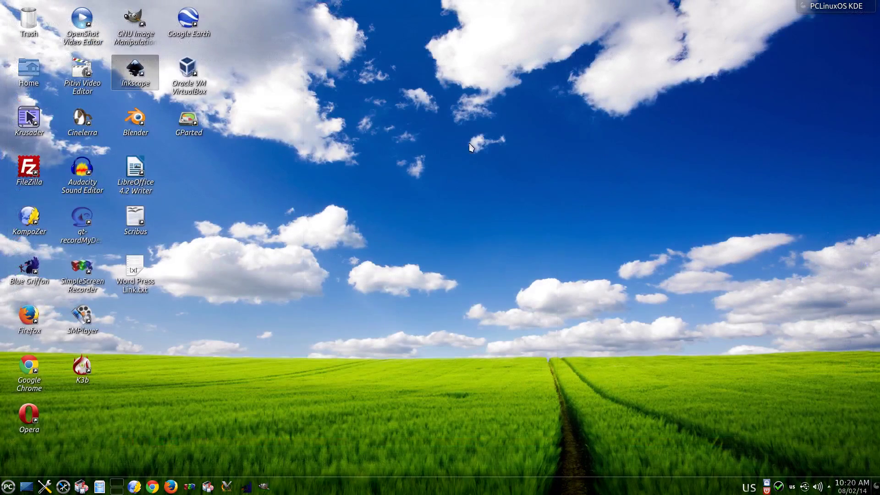
- Launch Blender, dismiss the splash screen, view the default cube from closer and another angle, and minimise the window
click(133, 121)
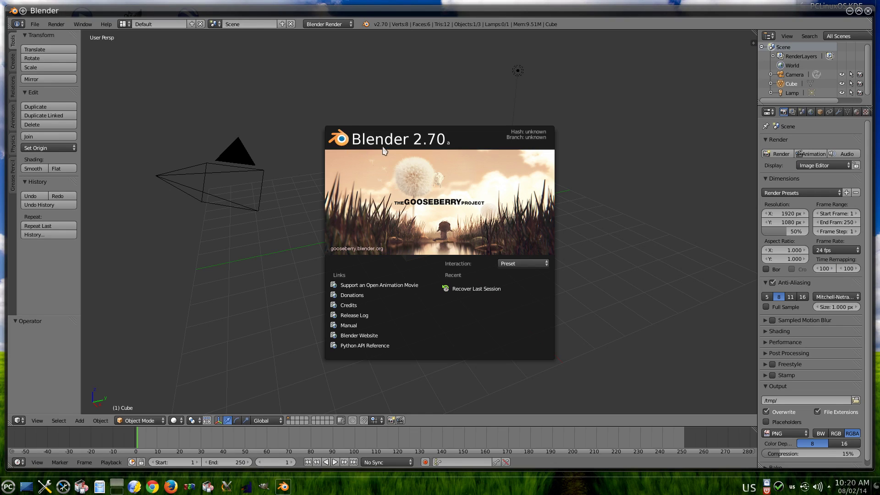
click(437, 167)
scroll(461, 251, up, 5)
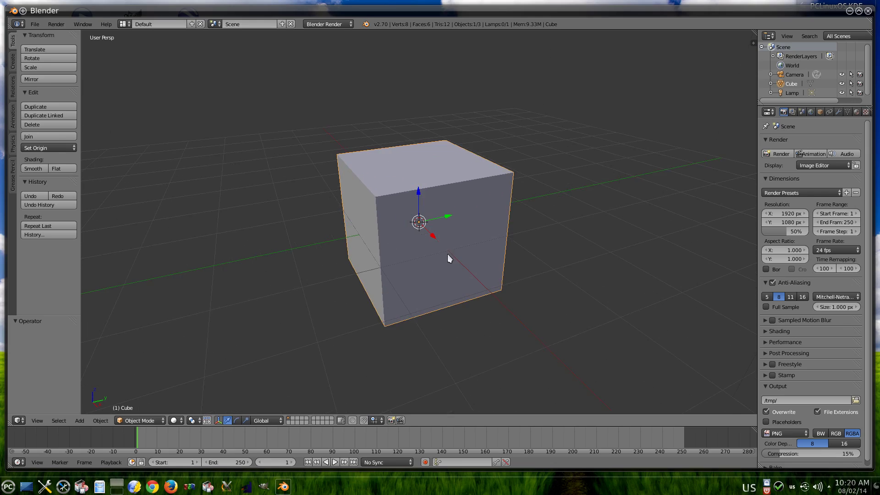
drag(448, 254, 478, 258)
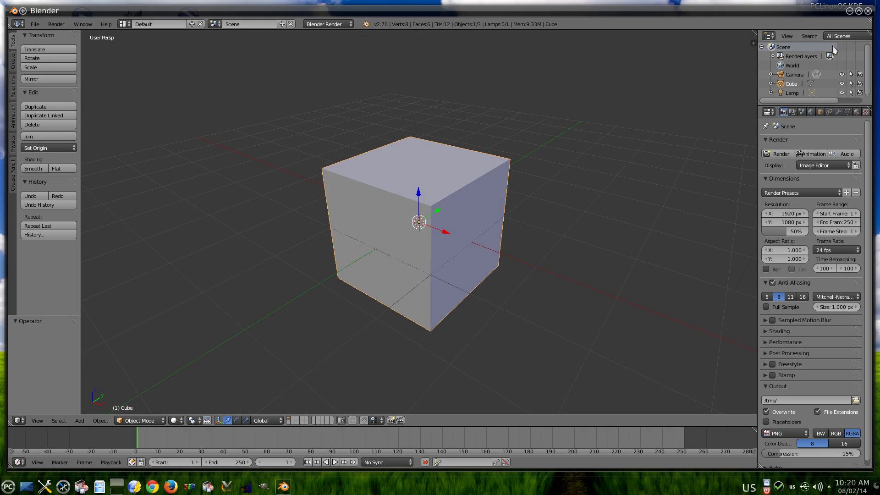
click(850, 11)
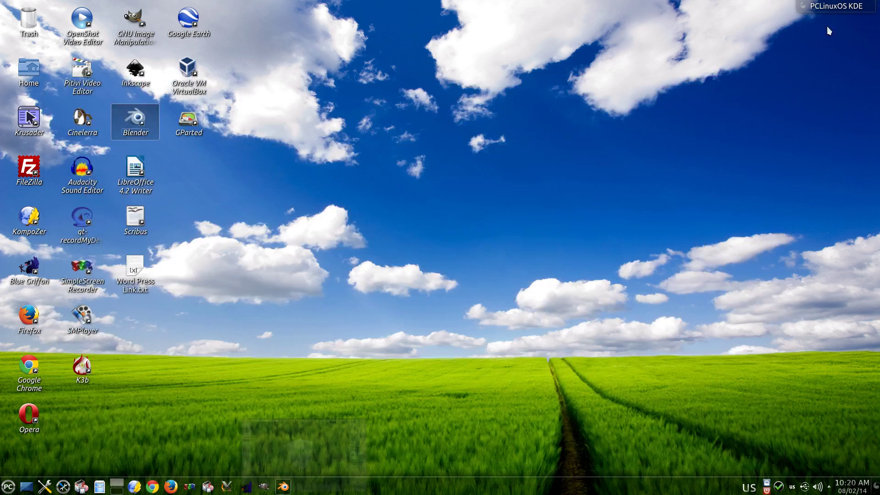
- Open and minimise a blank LibreOffice Writer document, and create a single-page A4 portrait document in Scribus before closing Scribus
click(139, 179)
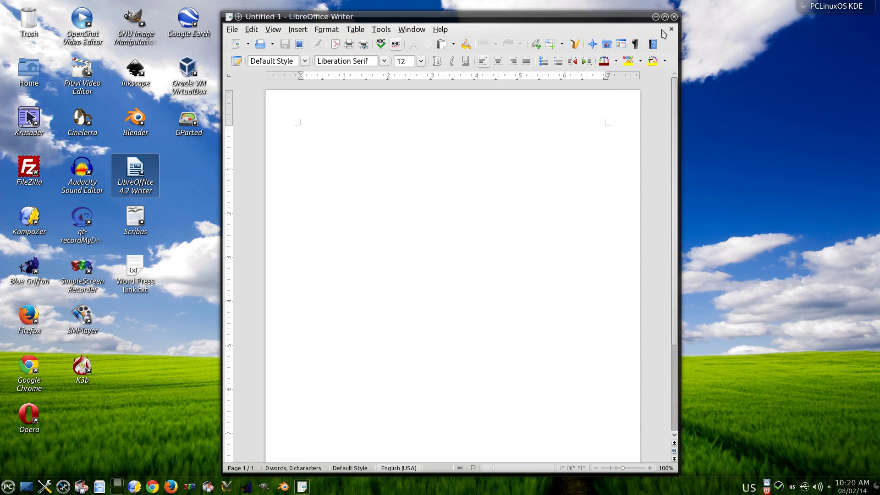
click(656, 17)
double_click(142, 220)
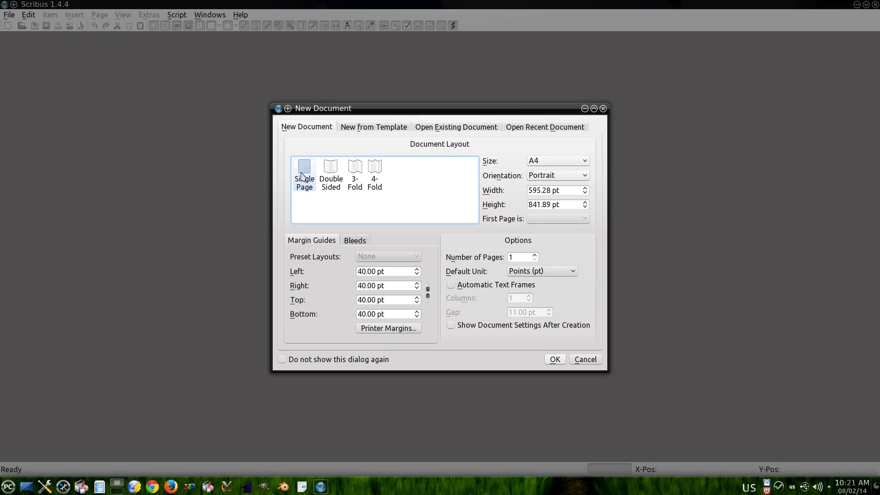
click(555, 359)
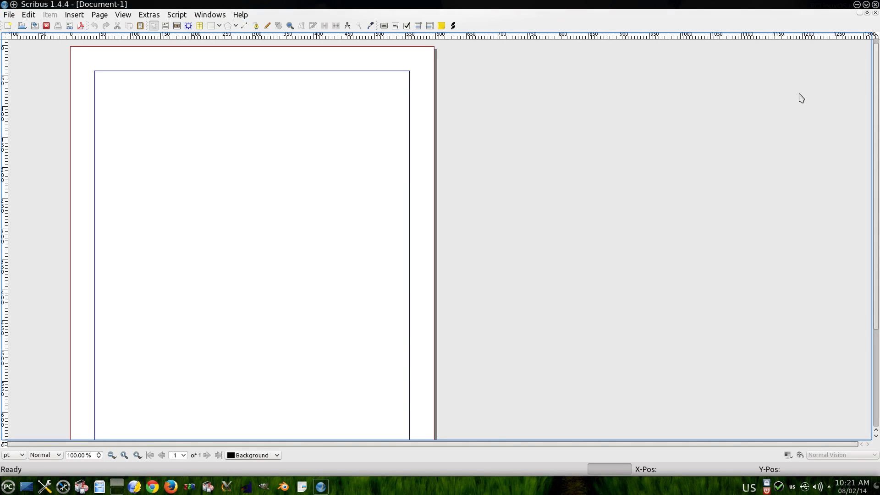
click(875, 5)
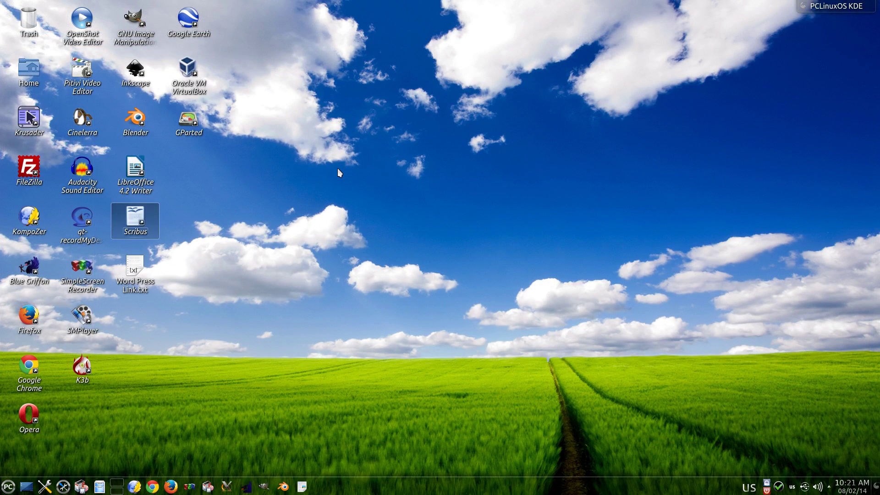
- Launch Google Earth, view the globe and close the program
click(182, 20)
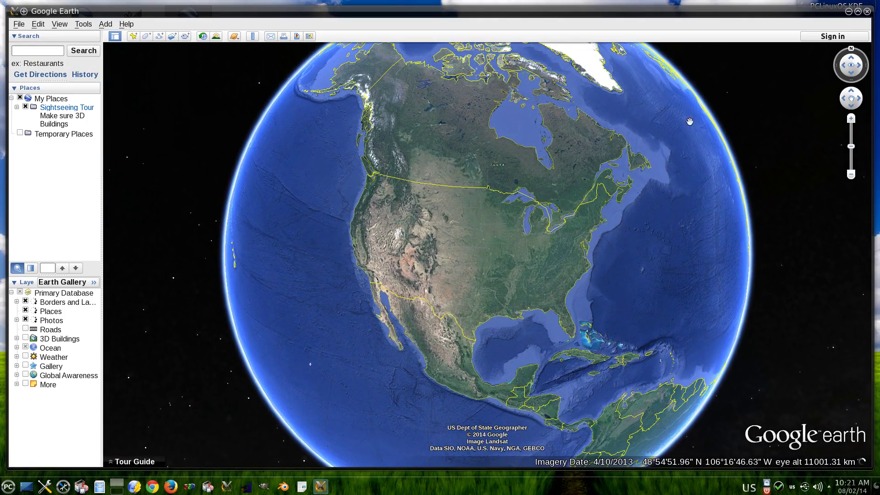
click(866, 12)
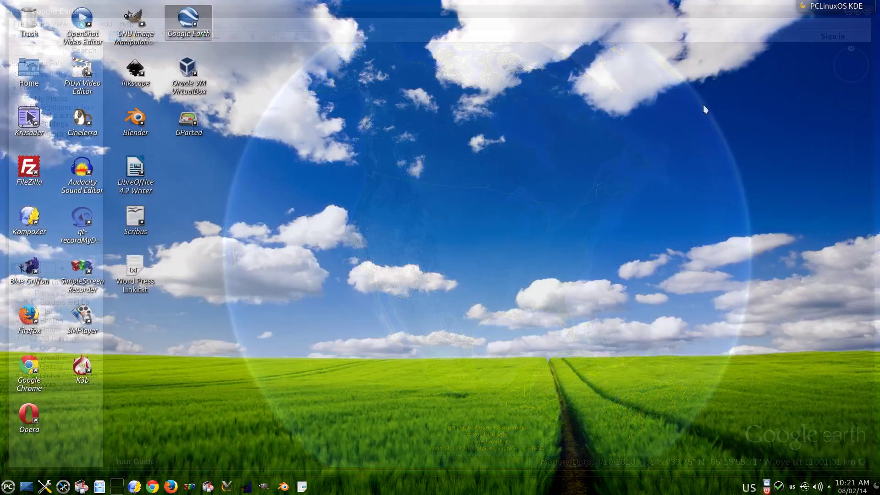
- Launch Oracle VM VirtualBox, look at the virtual machine creation wizard and the version information, and close the program
click(201, 84)
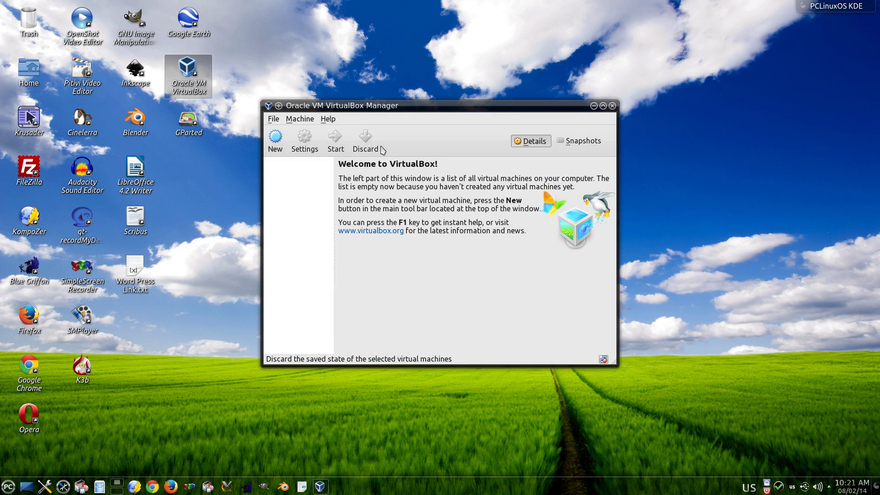
click(277, 142)
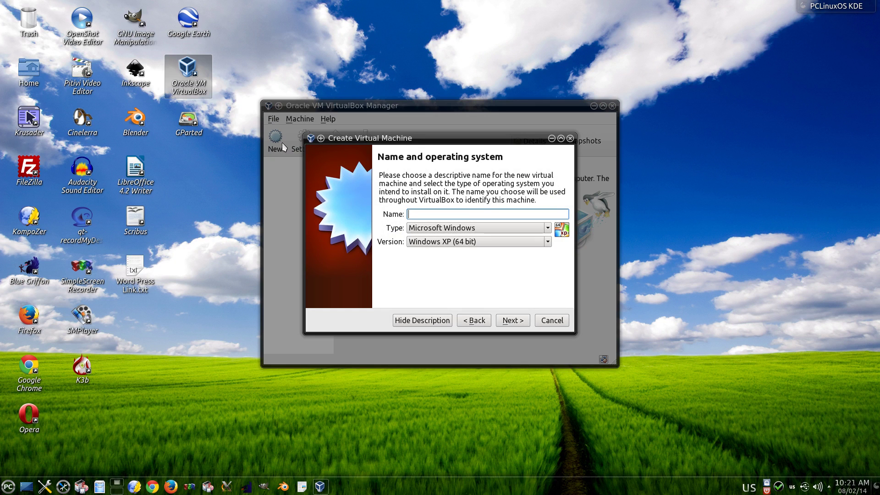
click(550, 320)
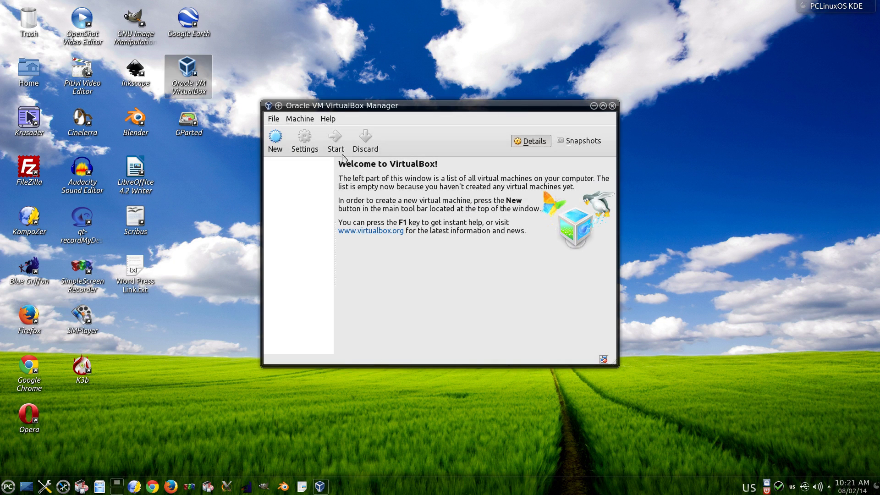
click(327, 119)
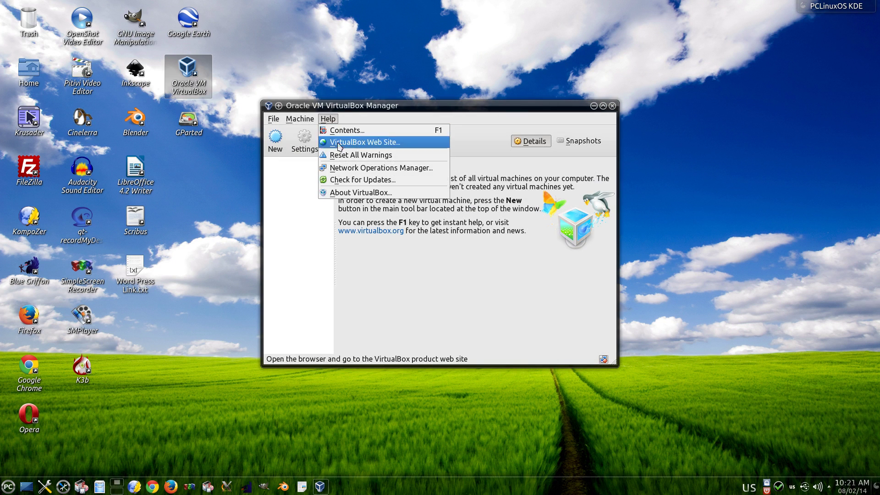
click(342, 193)
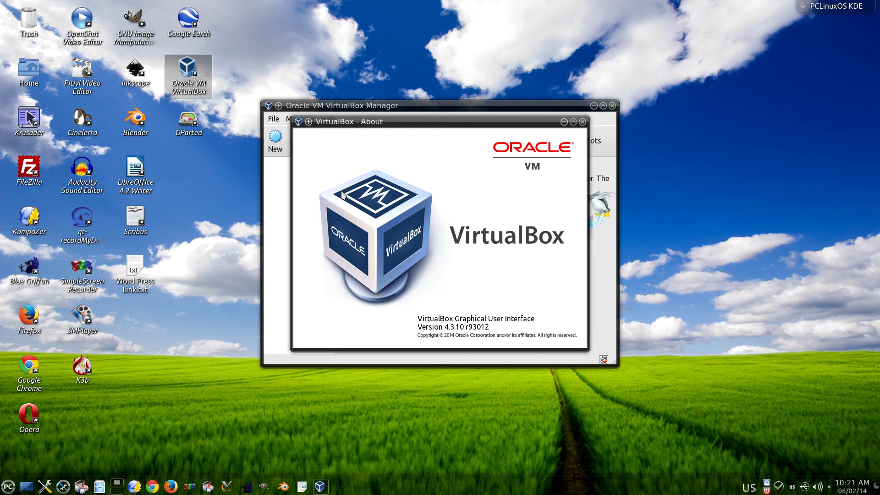
click(564, 122)
click(613, 107)
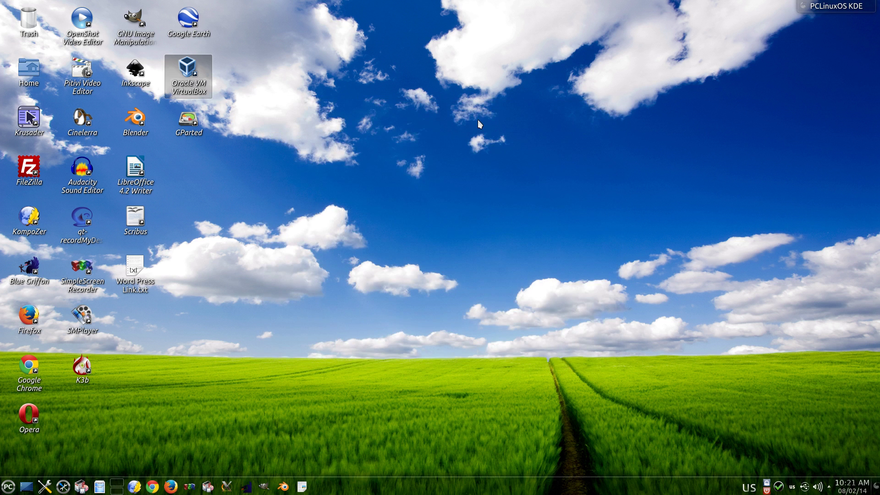
- Launch GParted and unlock the default keyring with its password
click(194, 118)
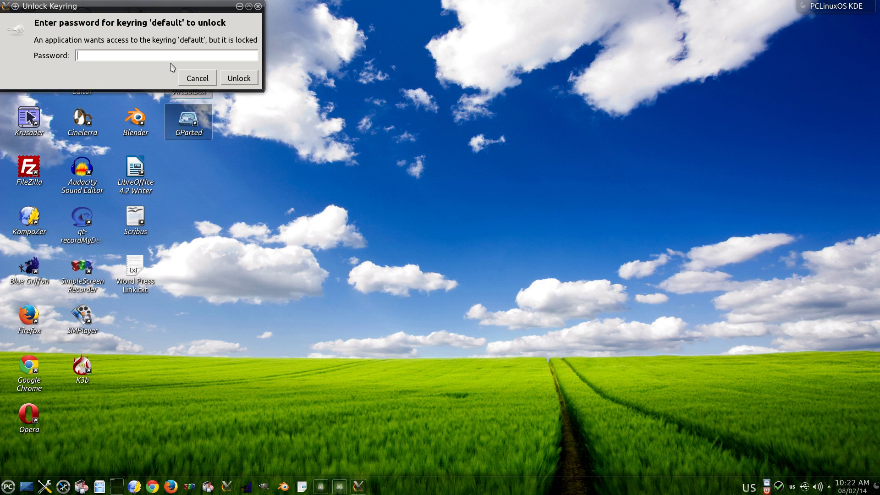
drag(158, 7, 397, 173)
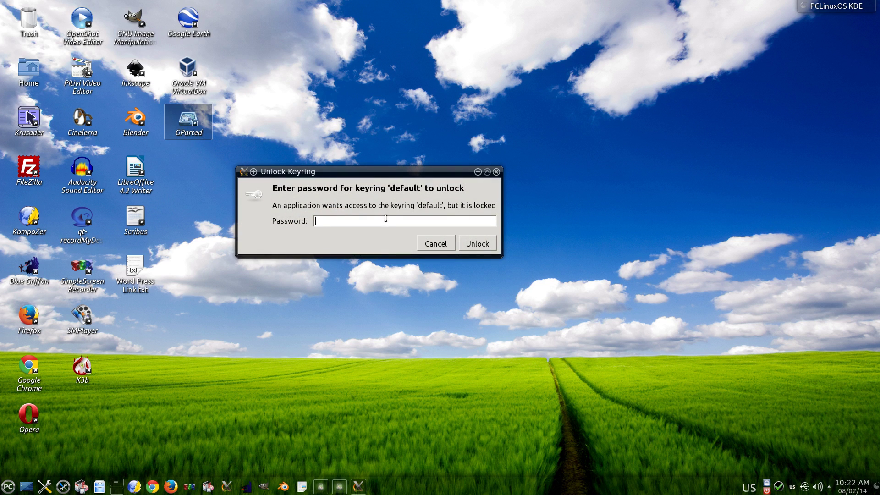
text(••)
key(Return)
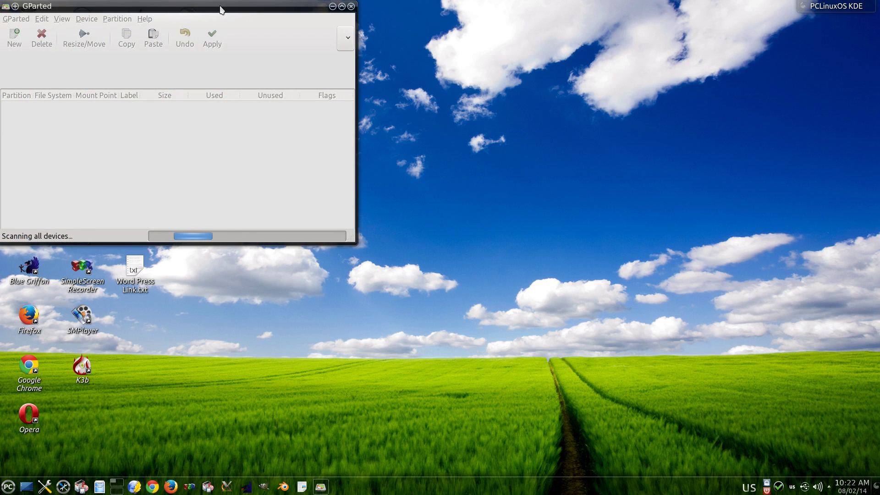
- Centre the GParted window, examine the /dev/sda partitions and the list of available drives, and close GParted
drag(220, 6, 499, 164)
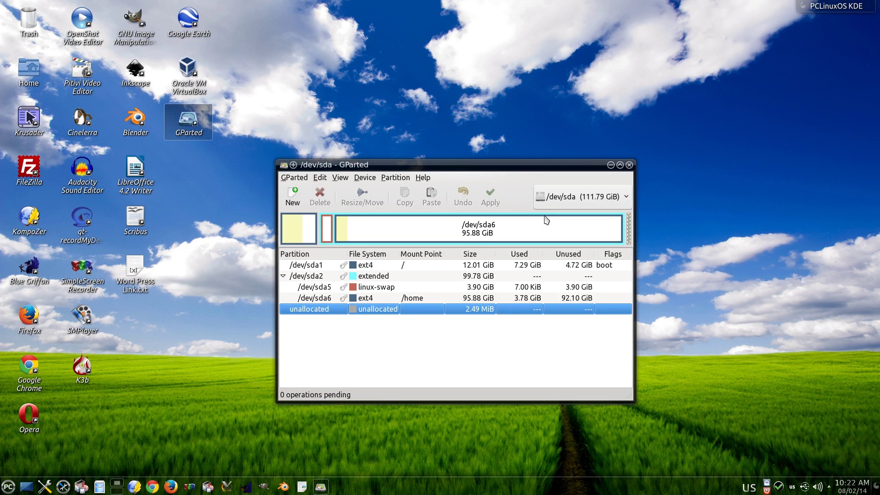
click(598, 202)
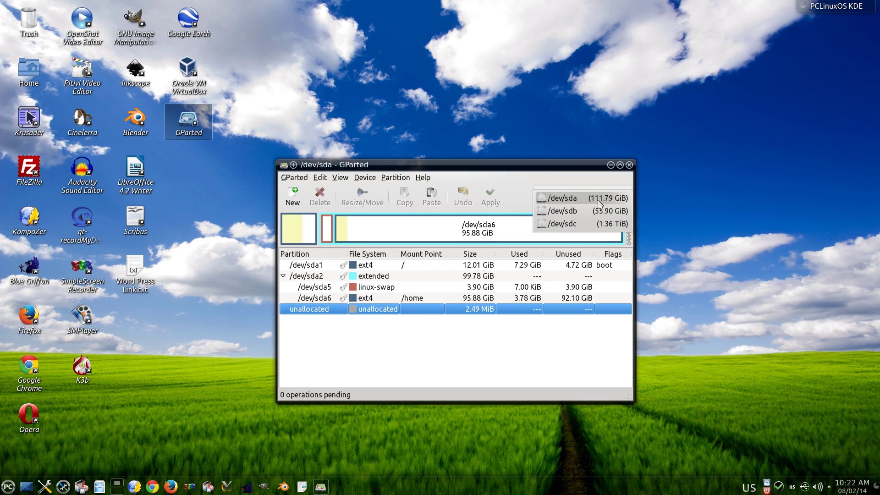
click(598, 201)
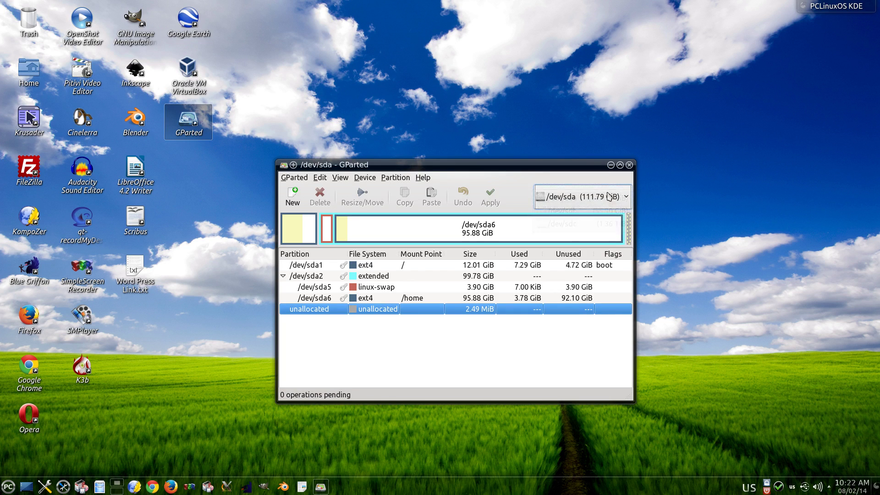
click(630, 165)
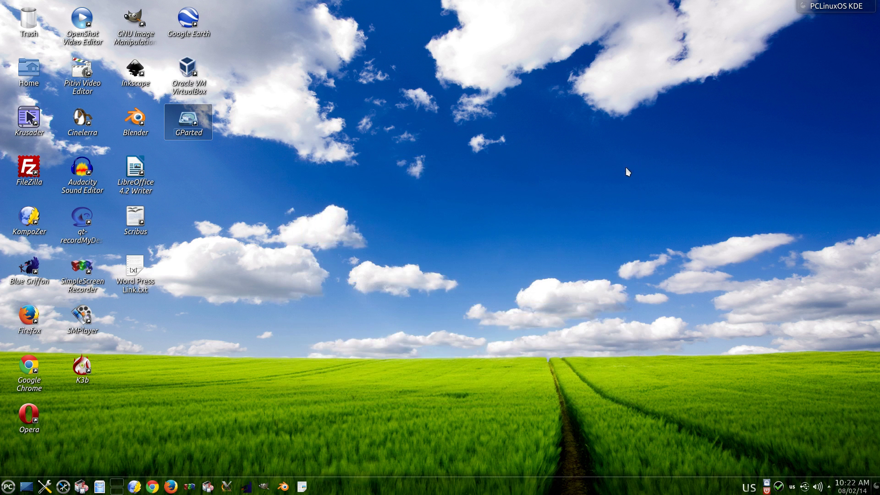
- Restore the minimised SimpleScreenRecorder window
click(192, 486)
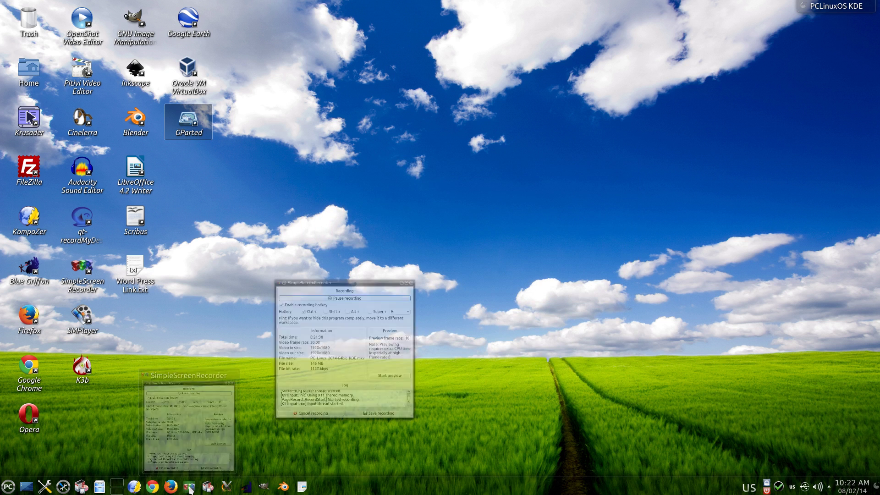